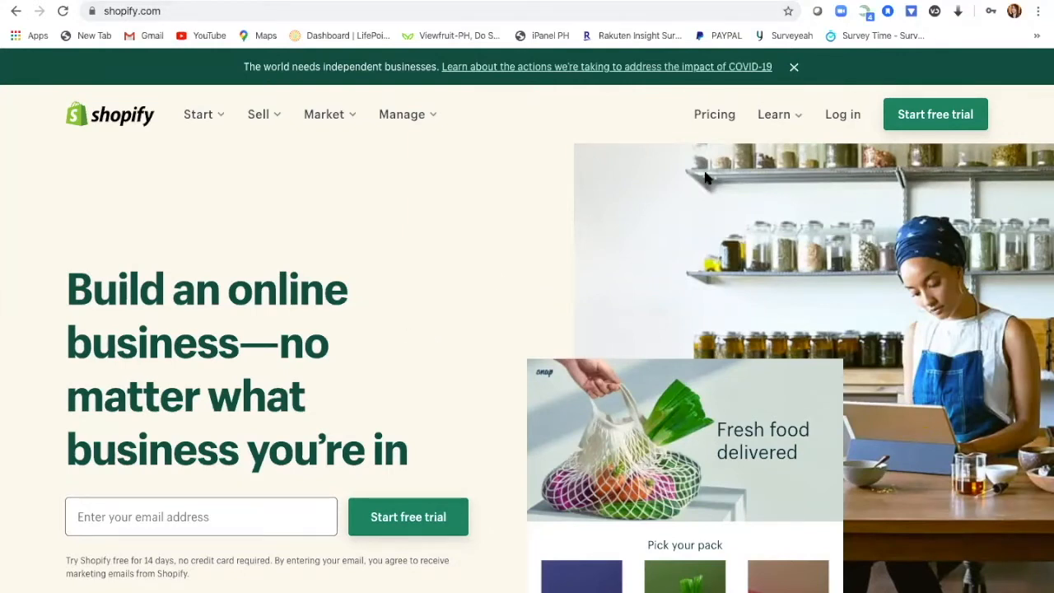
# Step: Sign up for the free trial with the account e-mail, the saved password and store name PawChows
pyautogui.click(945, 123)
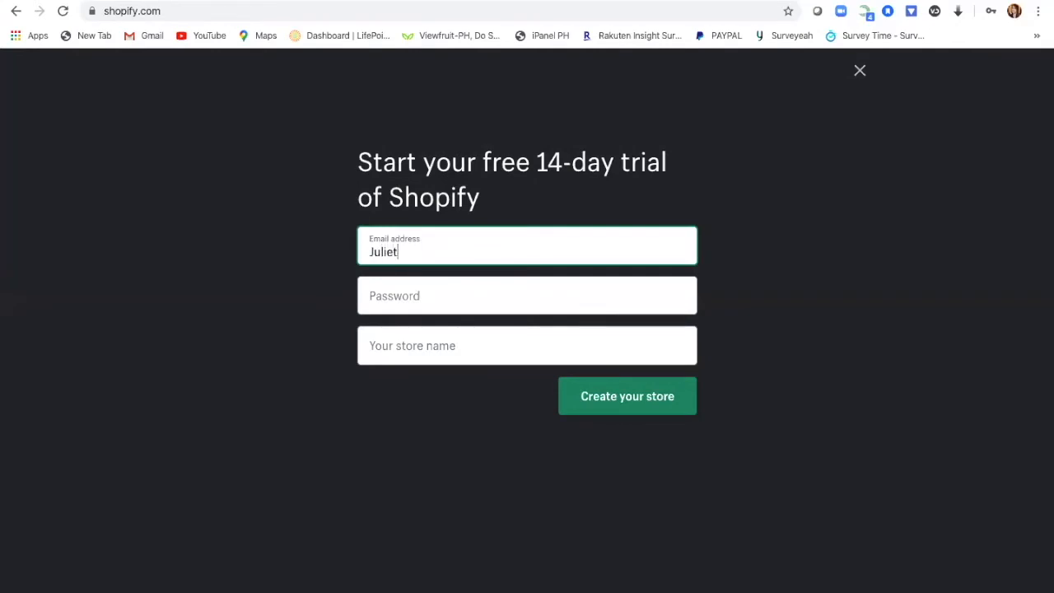
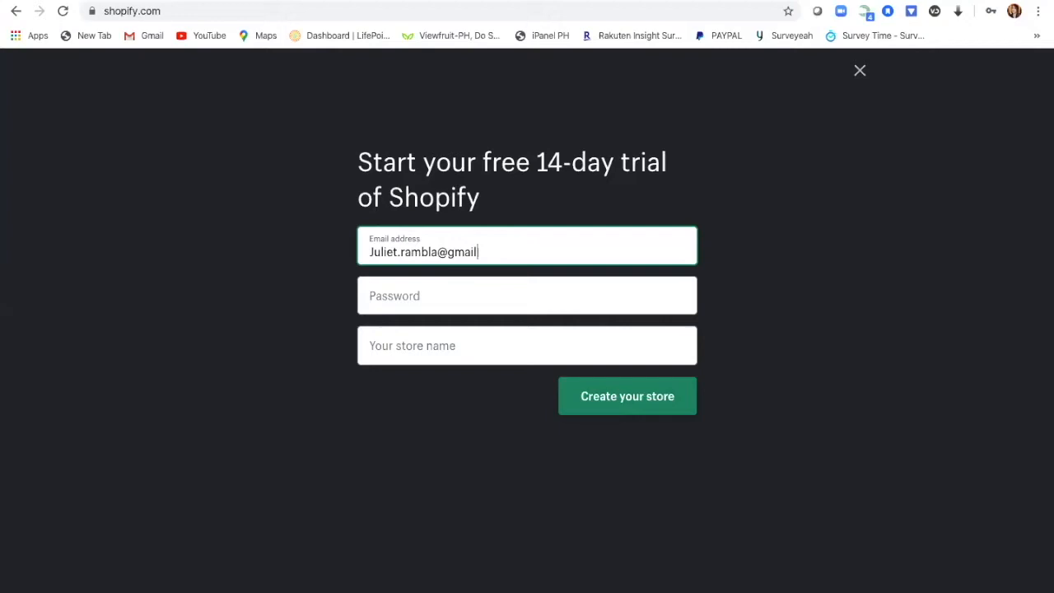
pyautogui.click(631, 290)
pyautogui.write('J')
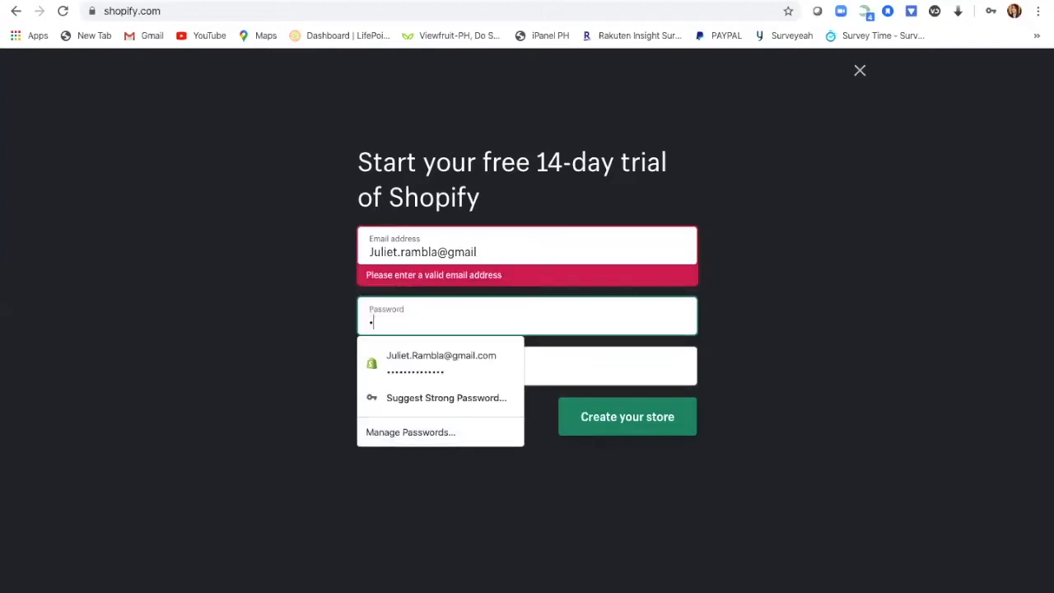
pyautogui.write('***********')
pyautogui.click(438, 369)
pyautogui.click(500, 368)
pyautogui.click(668, 402)
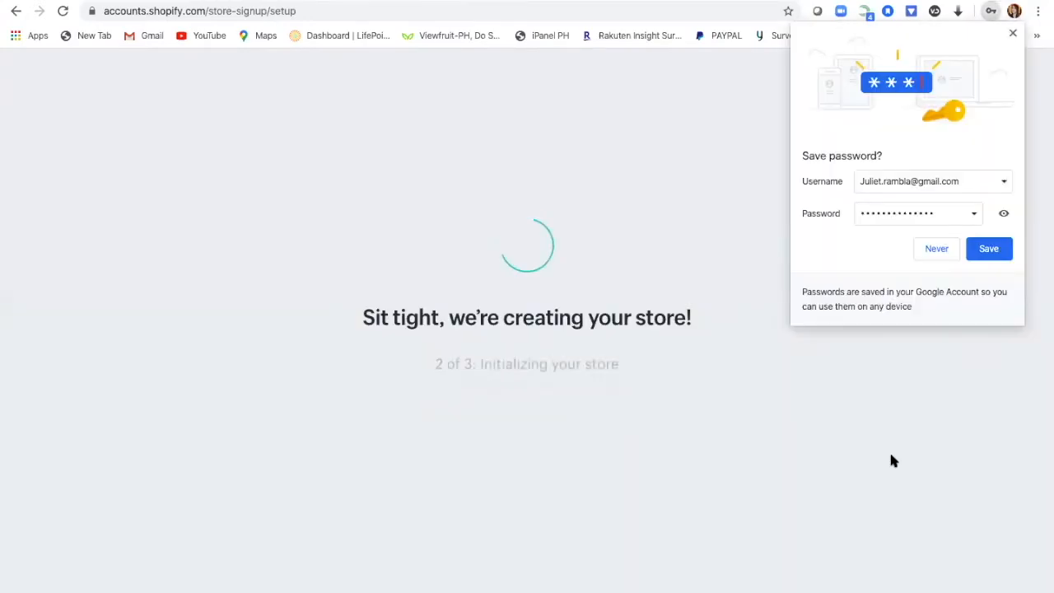
# Step: Decline Chrome's offer to save the password while the store finishes setting up
pyautogui.click(945, 248)
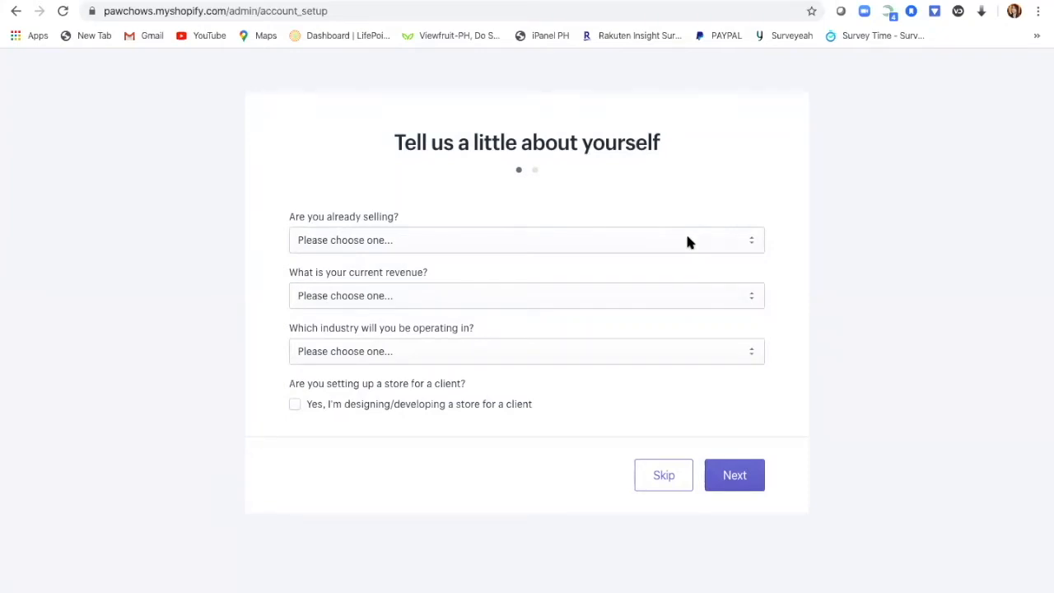
# Step: Answer that you sell with a different system, choosing Other as the platform
pyautogui.click(751, 241)
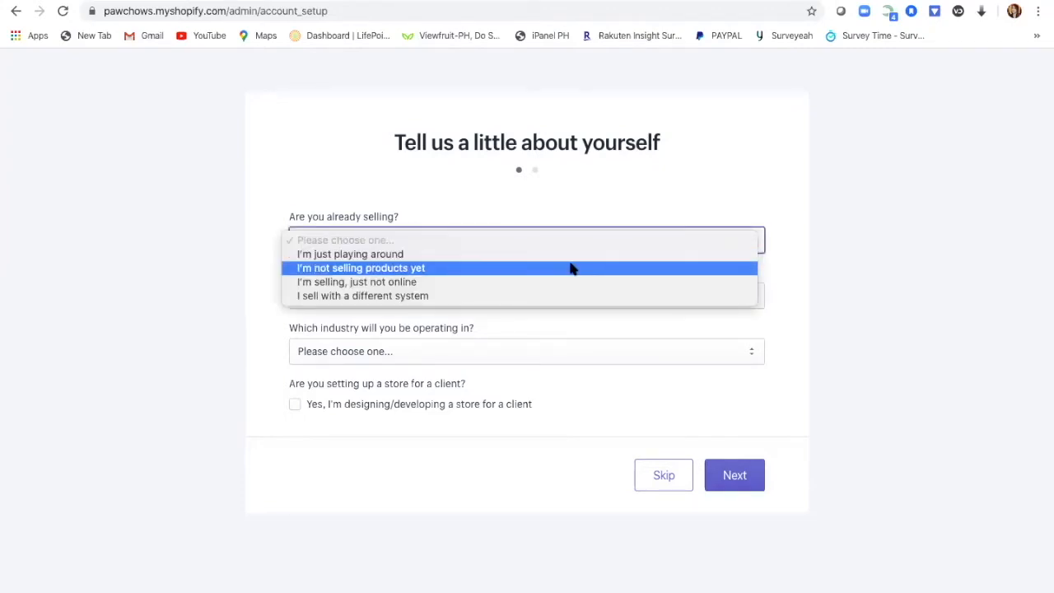
pyautogui.click(525, 296)
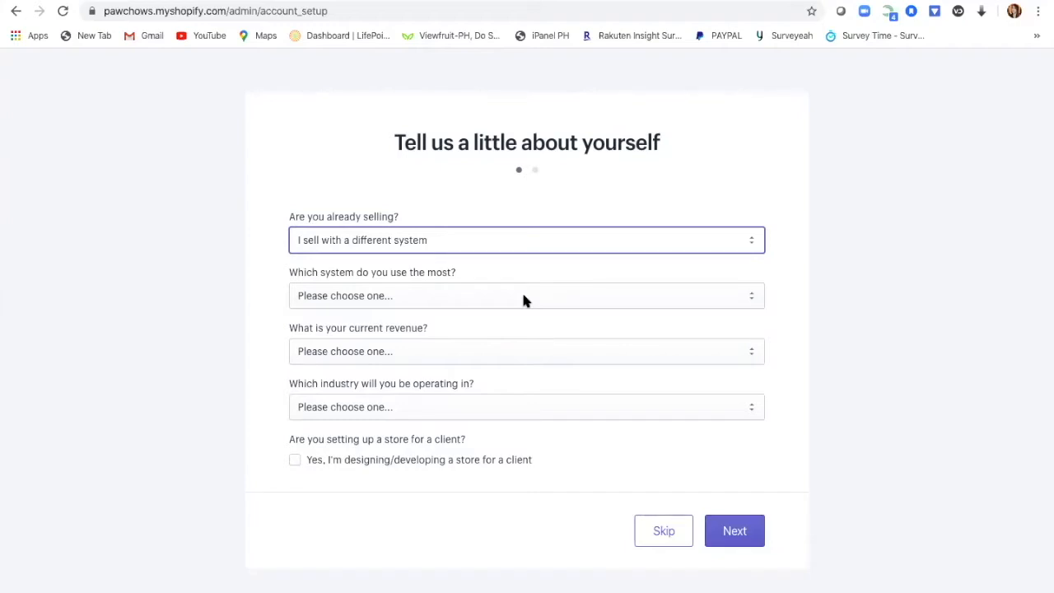
pyautogui.click(750, 298)
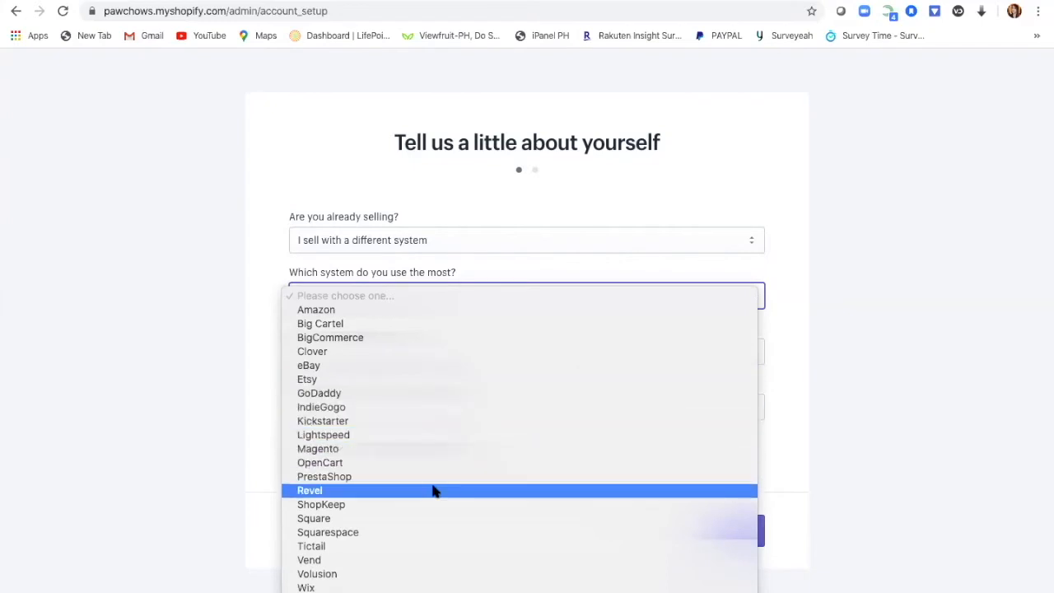
pyautogui.scroll(-1, 435, 491)
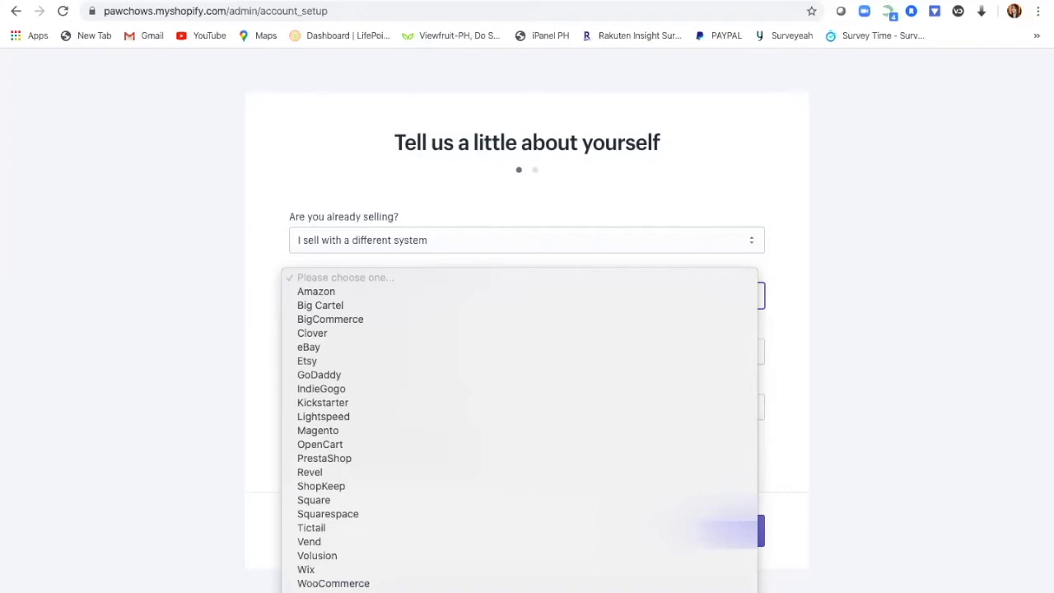
pyautogui.click(333, 592)
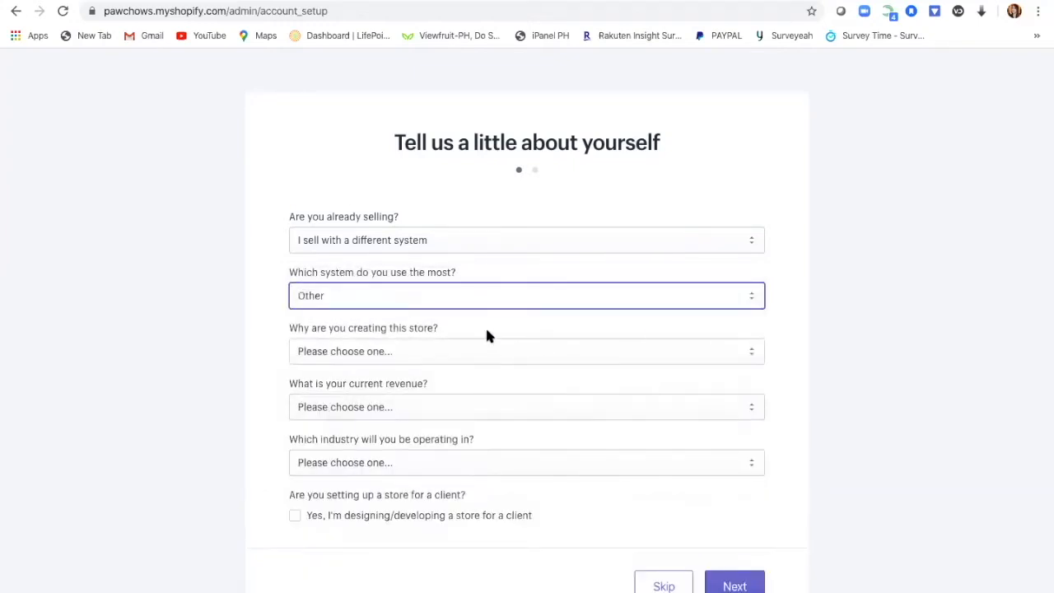
# Step: Give starting a new business as the reason for creating the store
pyautogui.click(751, 355)
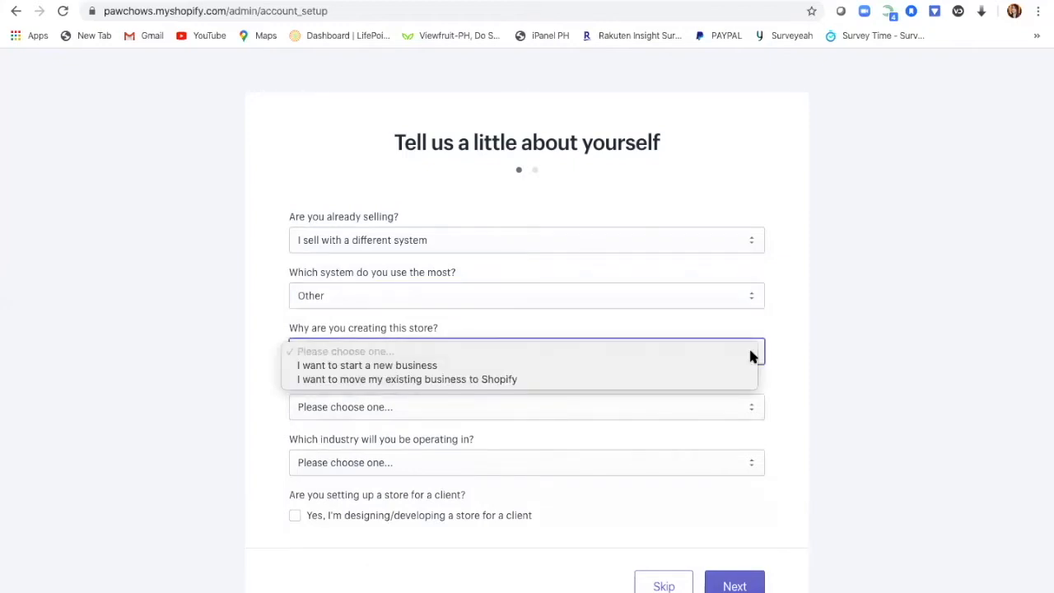
pyautogui.click(610, 368)
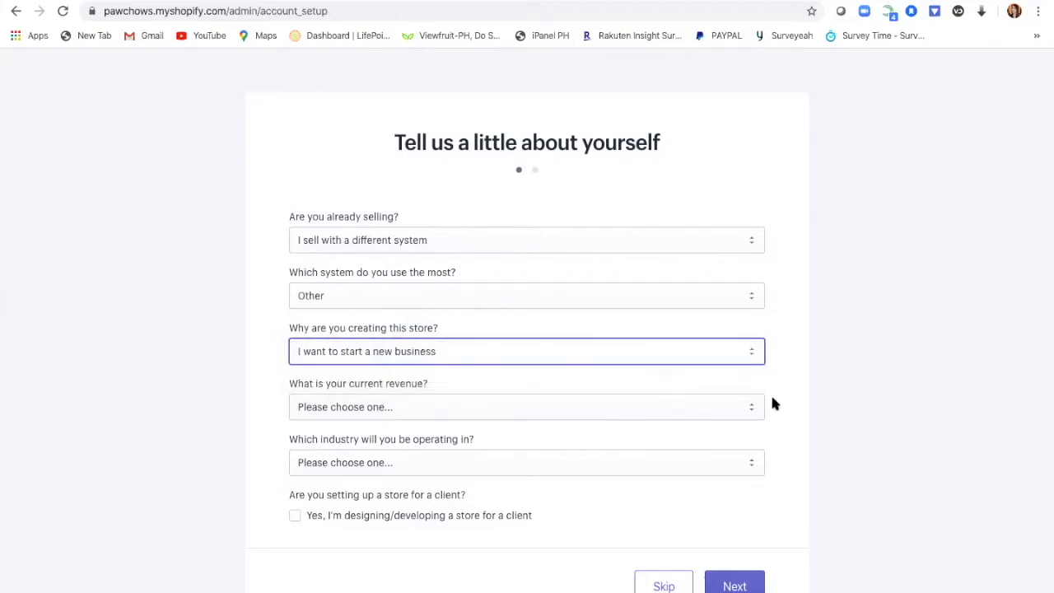
pyautogui.click(751, 414)
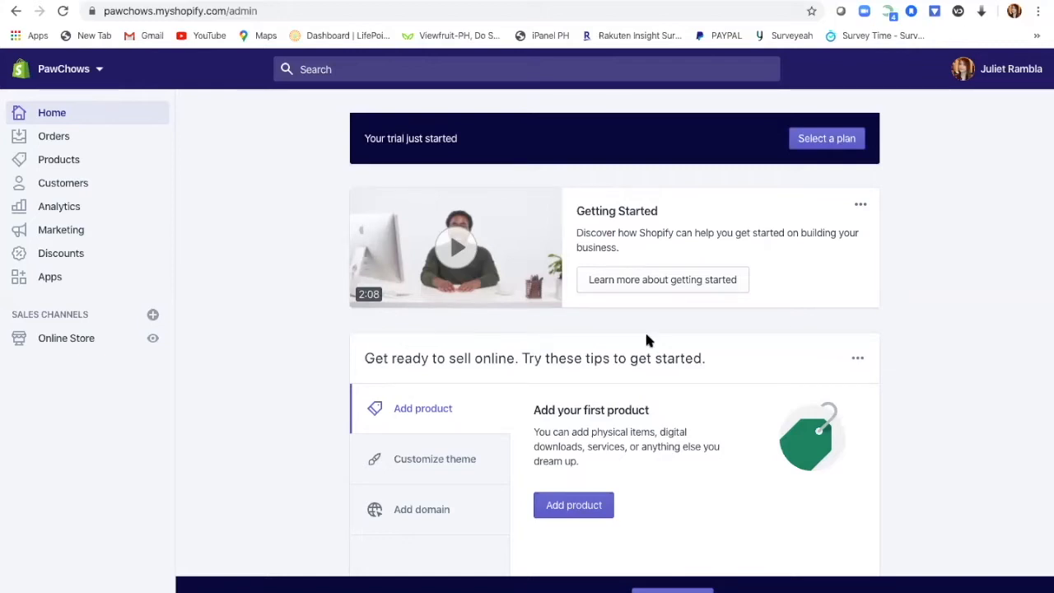
# Step: Go from the Online Store Themes page to Preferences via Disable password
pyautogui.click(80, 345)
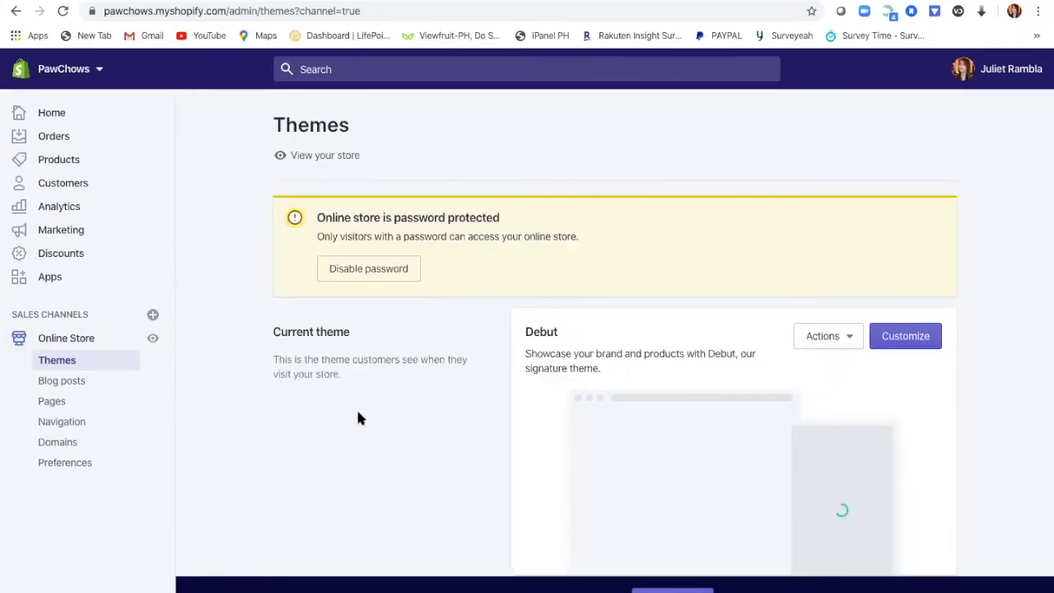
pyautogui.scroll(-1, 359, 413)
pyautogui.scroll(1, 360, 413)
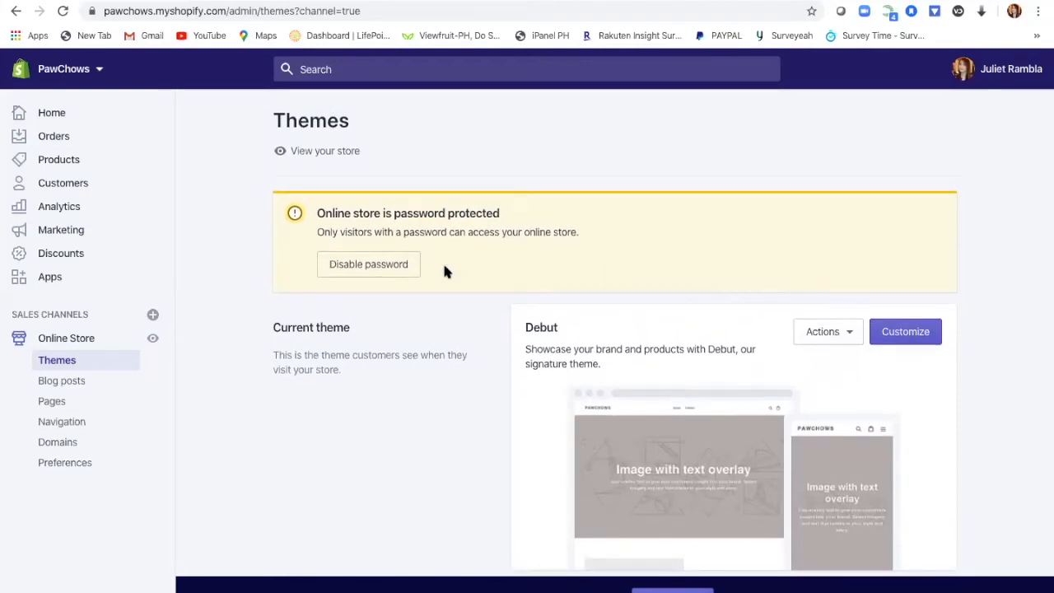
pyautogui.click(402, 270)
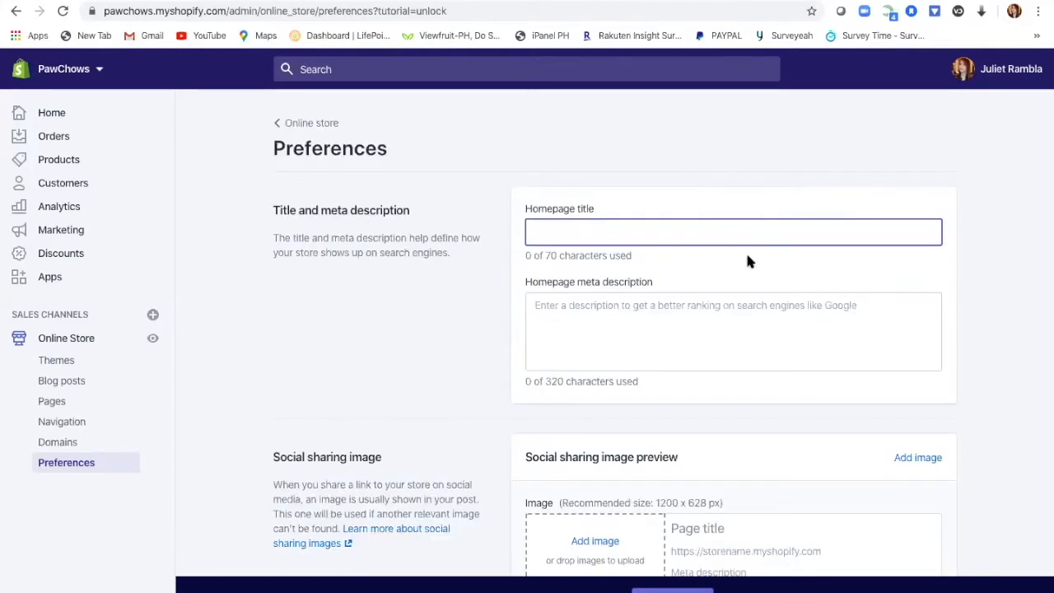
# Step: Enter homepage title PawChows and a meta description about a pet accessories store with the latest items for pets
pyautogui.write('Paw')
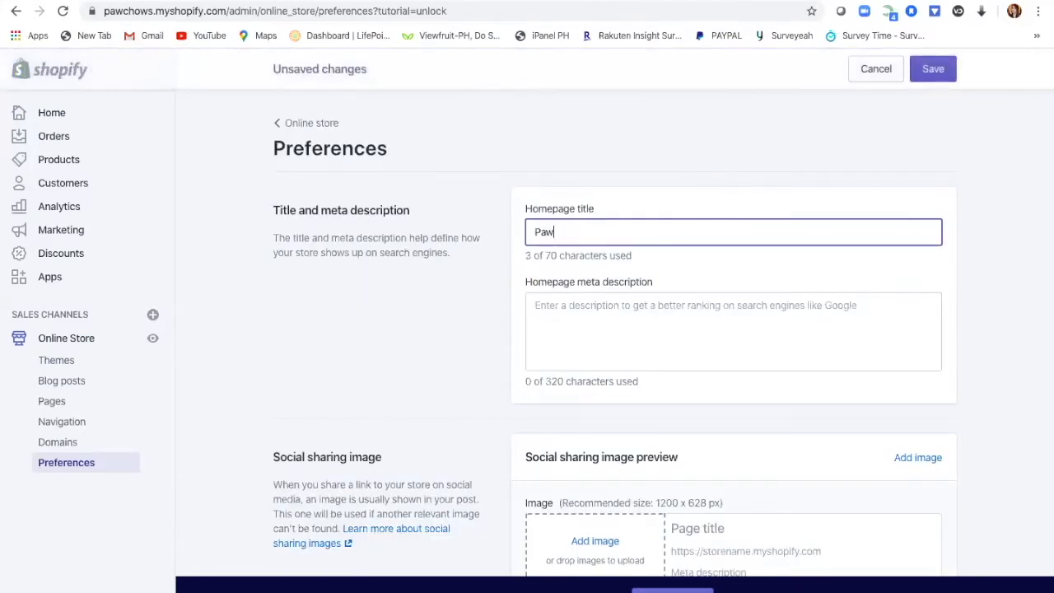
pyautogui.write('Chows')
pyautogui.click(705, 308)
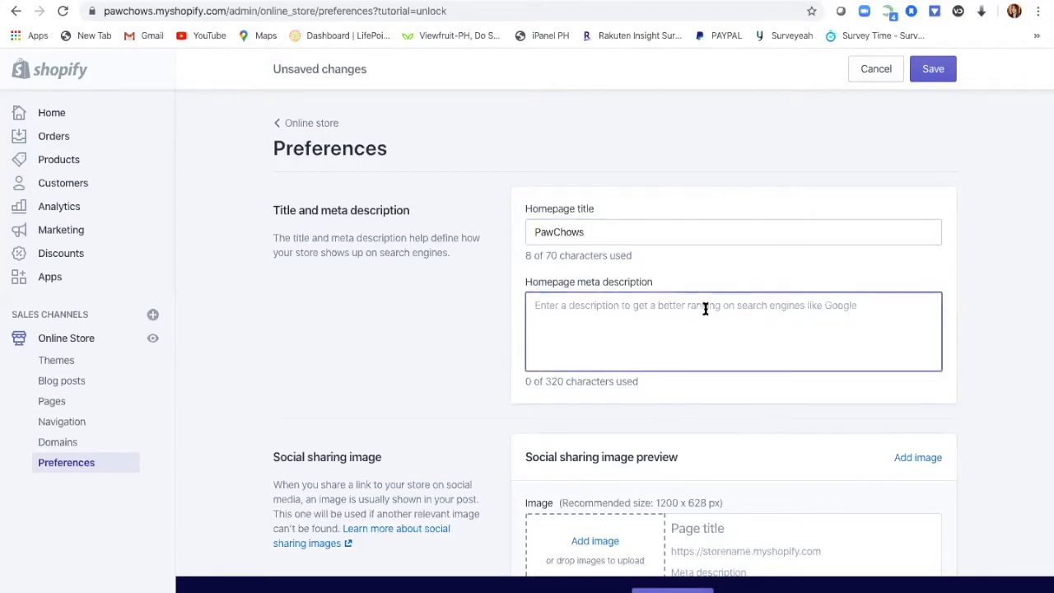
pyautogui.write('Paw')
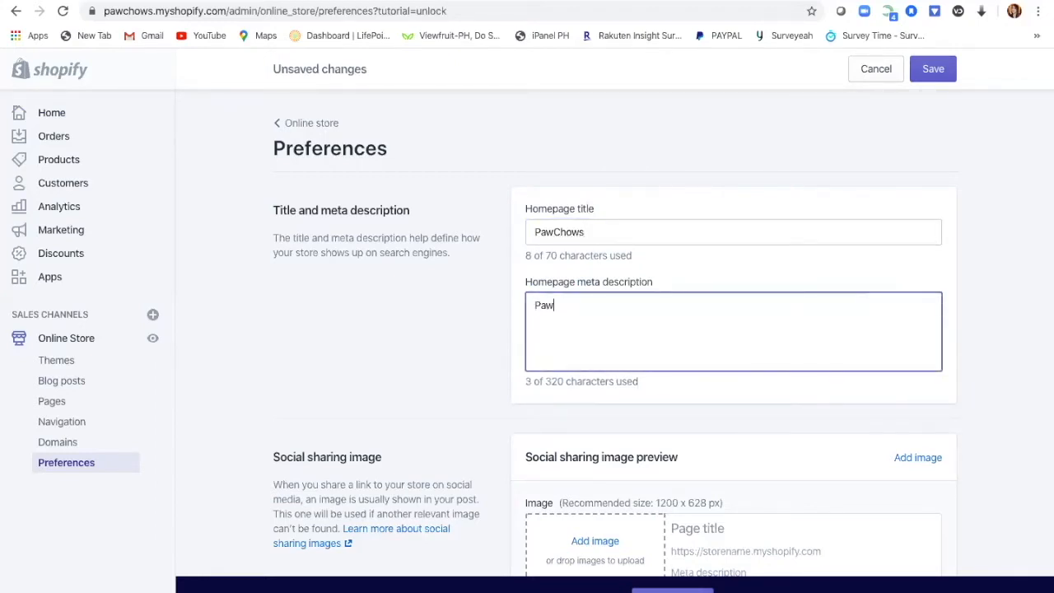
pyautogui.write('Chows')
pyautogui.press('BackSpace')
pyautogui.write('Chows is a ')
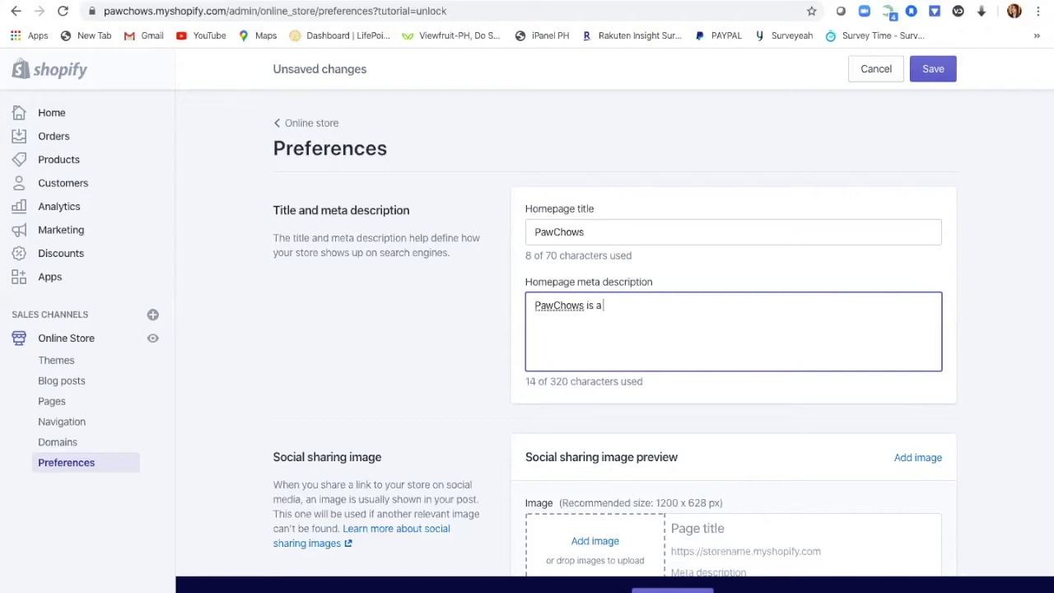
pyautogui.write('pet acce')
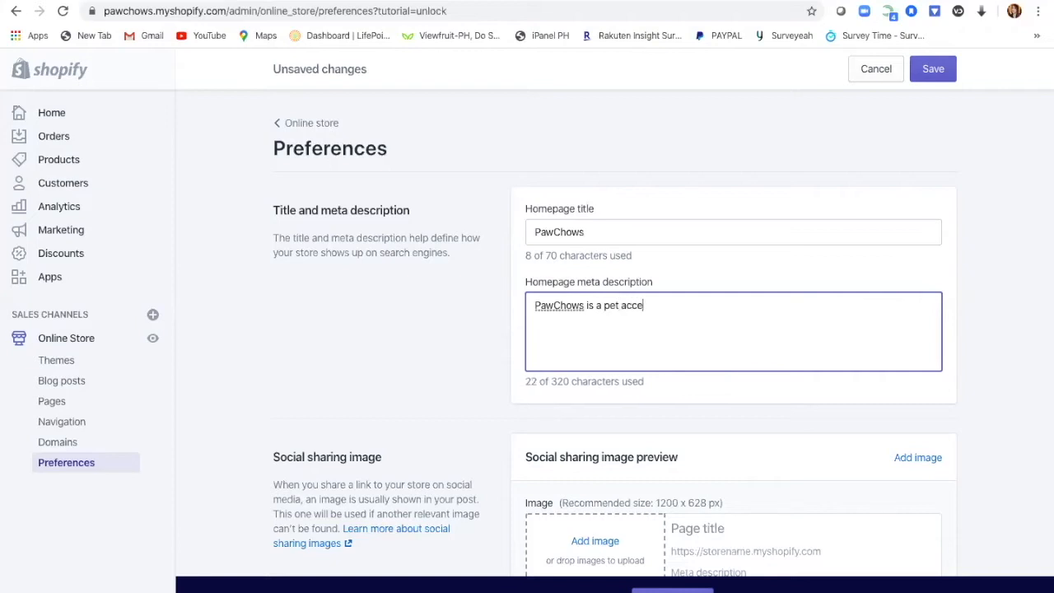
pyautogui.write('ssories store where you can')
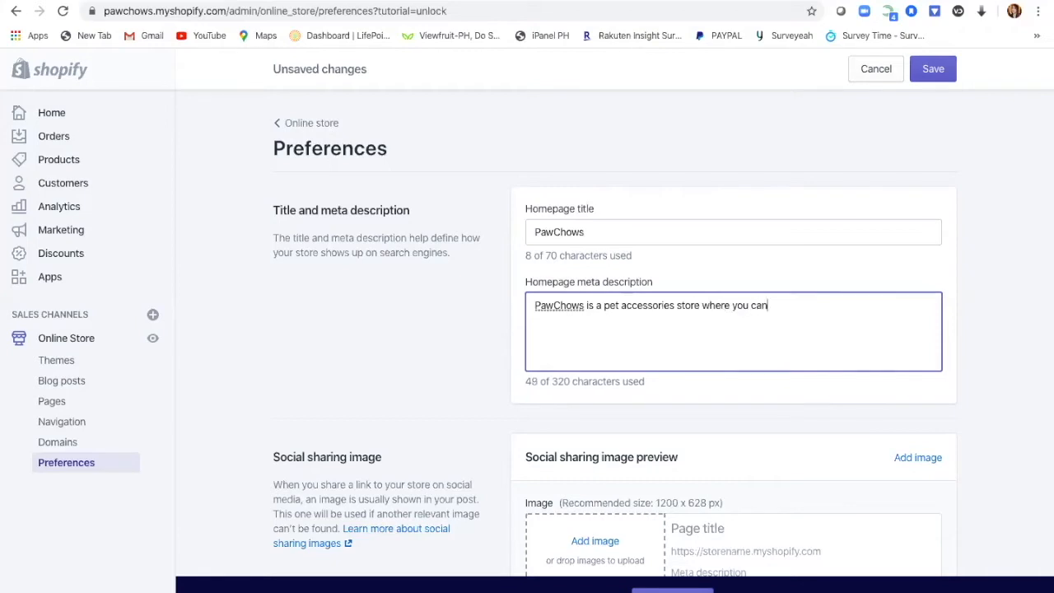
pyautogui.write(' find all the late')
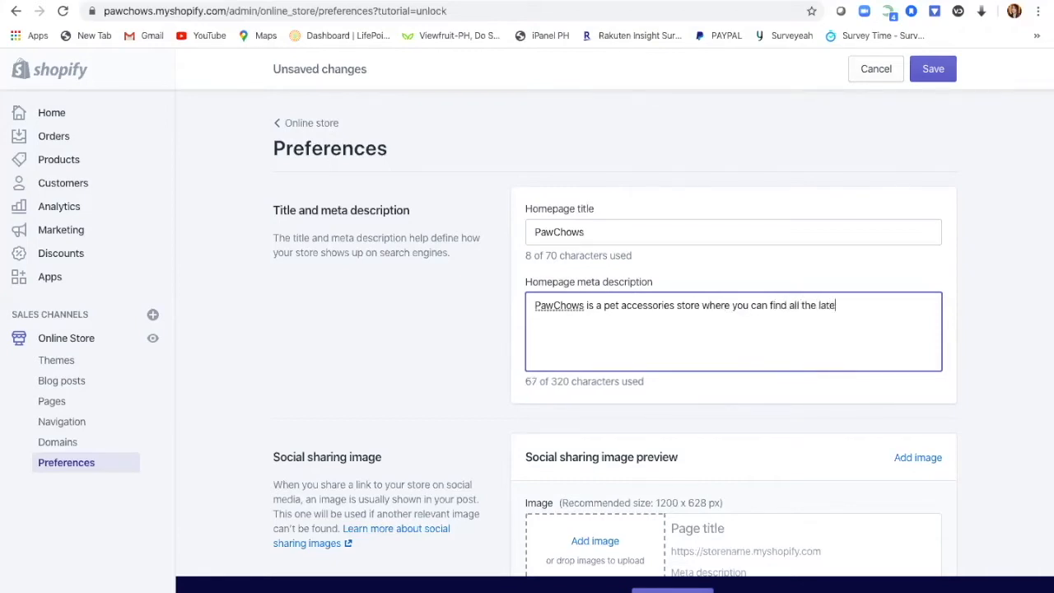
pyautogui.write('st itemd')
pyautogui.press('BackSpace')
pyautogui.write('s for')
pyautogui.write('ou')
pyautogui.press('BackSpace')
pyautogui.press('BackSpace')
pyautogui.write('your ')
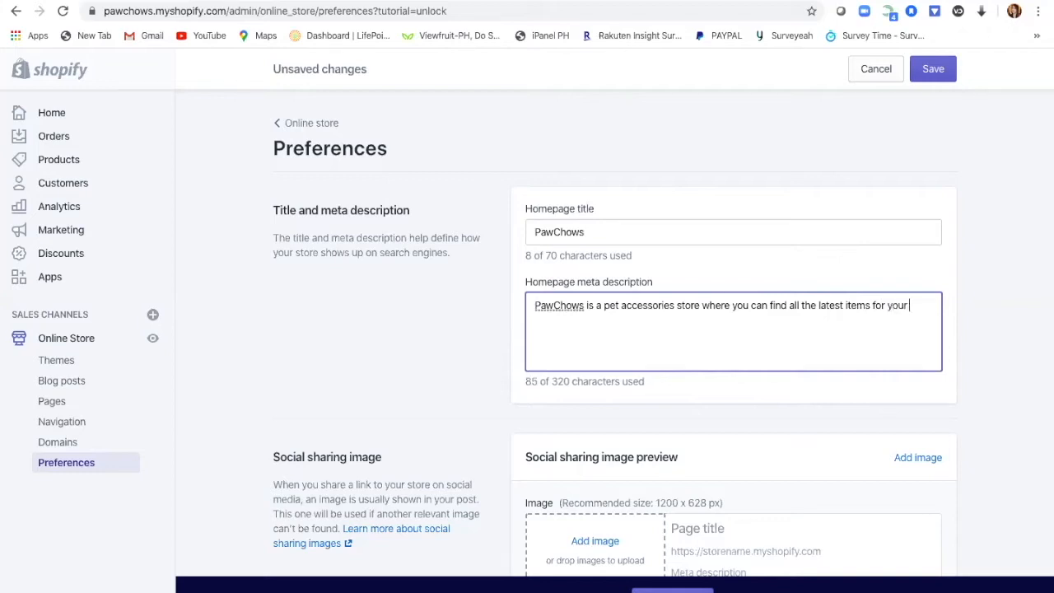
pyautogui.write('p')
pyautogui.press('BackSpace')
pyautogui.write('dogs and ca')
pyautogui.press('BackSpace')
pyautogui.press('BackSpace')
pyautogui.press('BackSpace')
pyautogui.press('BackSpace')
pyautogui.press('BackSpace')
pyautogui.press('BackSpace')
pyautogui.press('BackSpace')
pyautogui.press('BackSpace')
pyautogui.press('BackSpace')
pyautogui.press('BackSpace')
pyautogui.press('BackSpace')
pyautogui.write('pets')
pyautogui.scroll(-3, 723, 344)
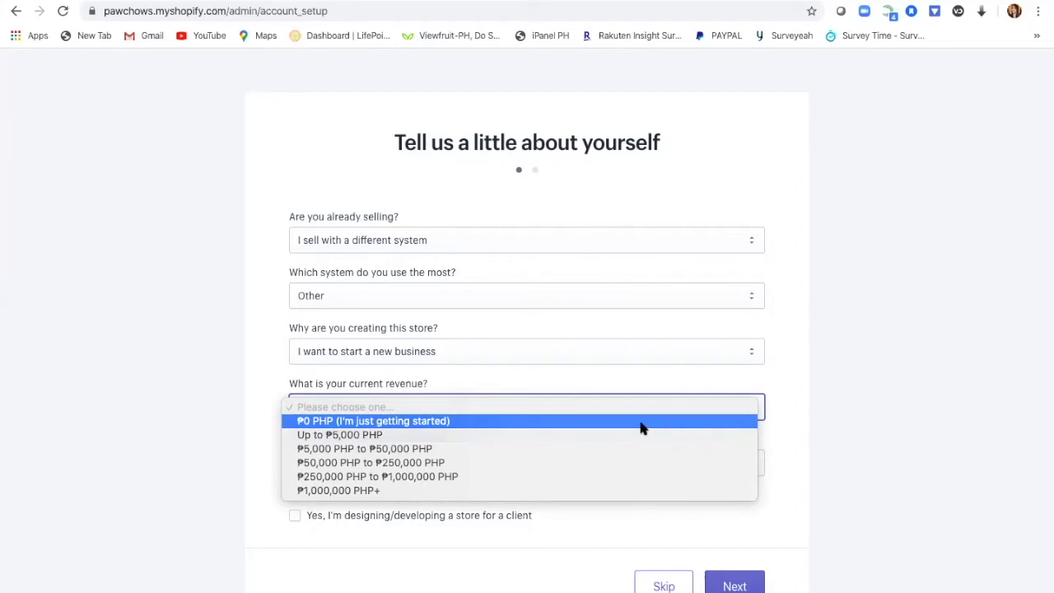
# Step: Answer ₱0 PHP revenue and Other industry, then continue to the address step
pyautogui.click(644, 429)
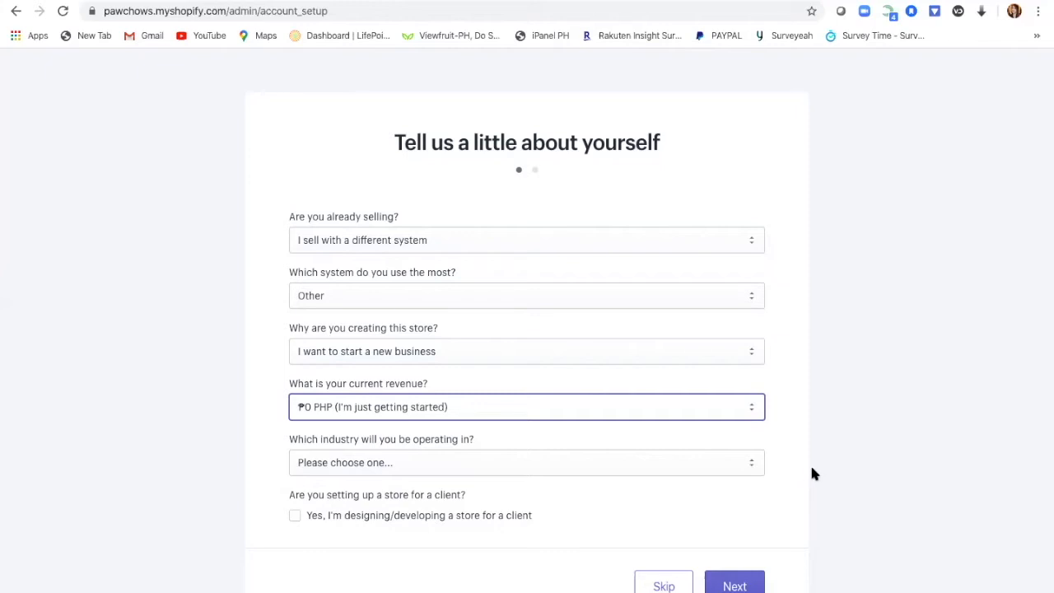
pyautogui.click(749, 464)
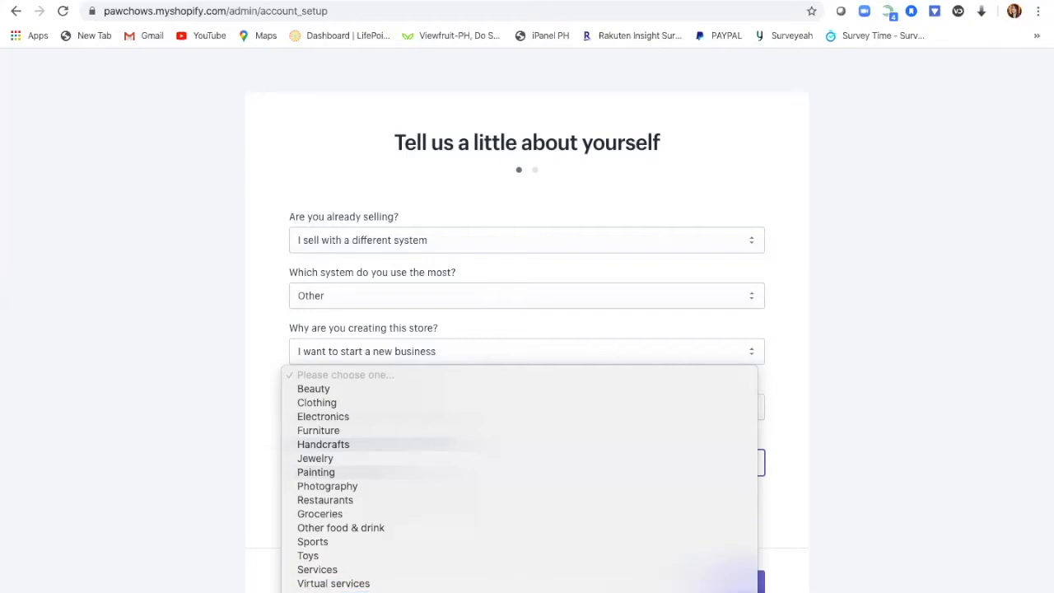
pyautogui.click(333, 591)
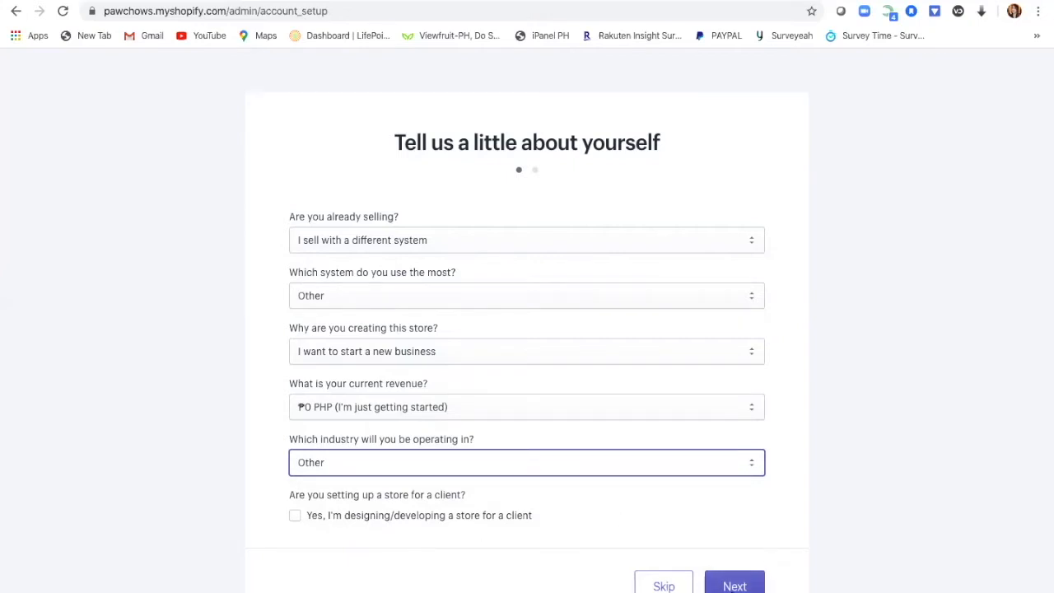
pyautogui.click(732, 588)
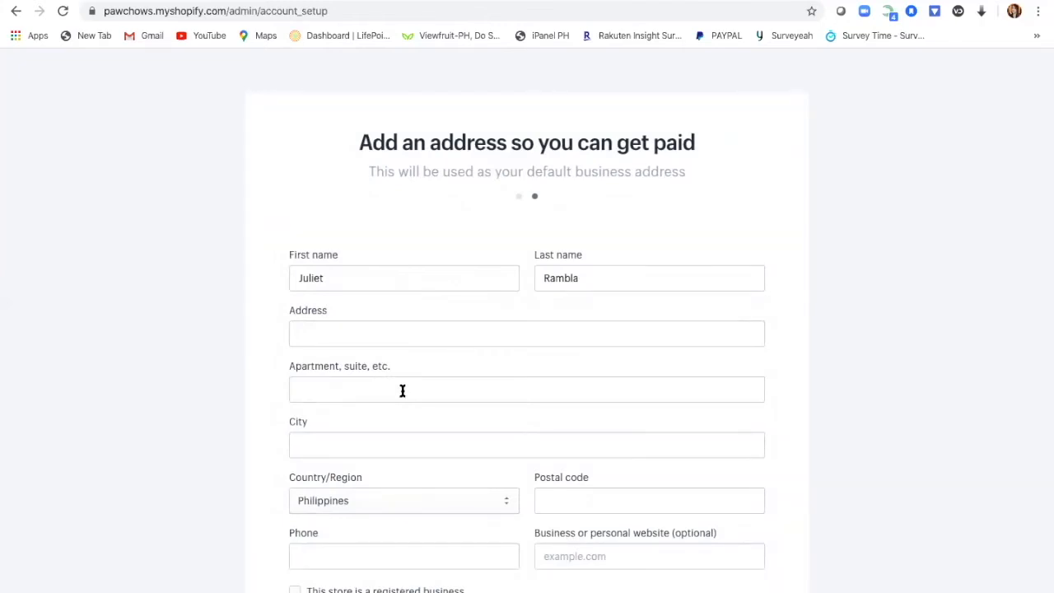
# Step: Enter the business street address, city and postal code
pyautogui.click(385, 332)
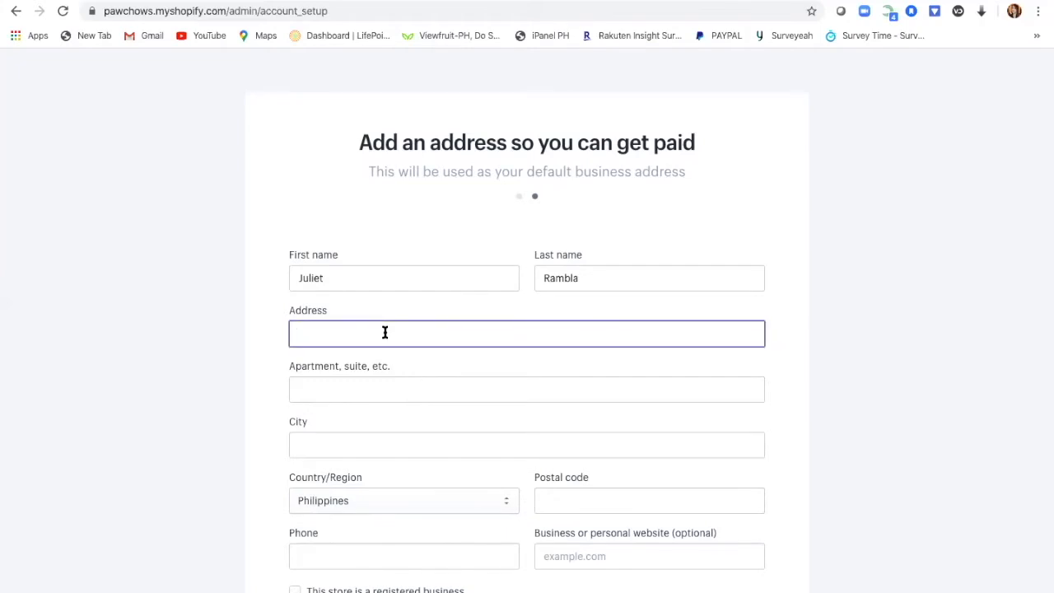
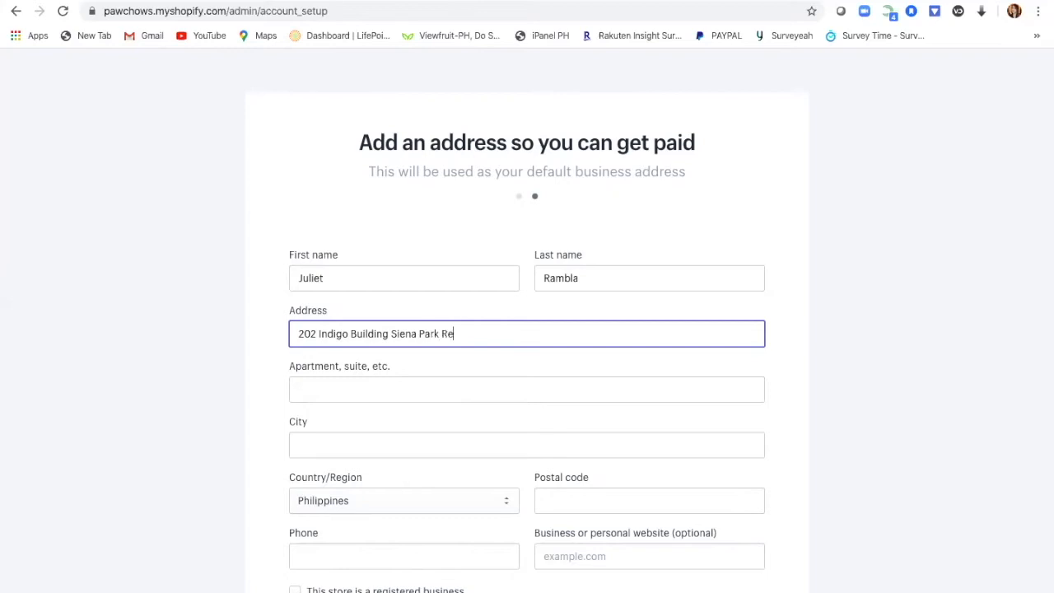
pyautogui.click(377, 434)
pyautogui.write('Paranaque City')
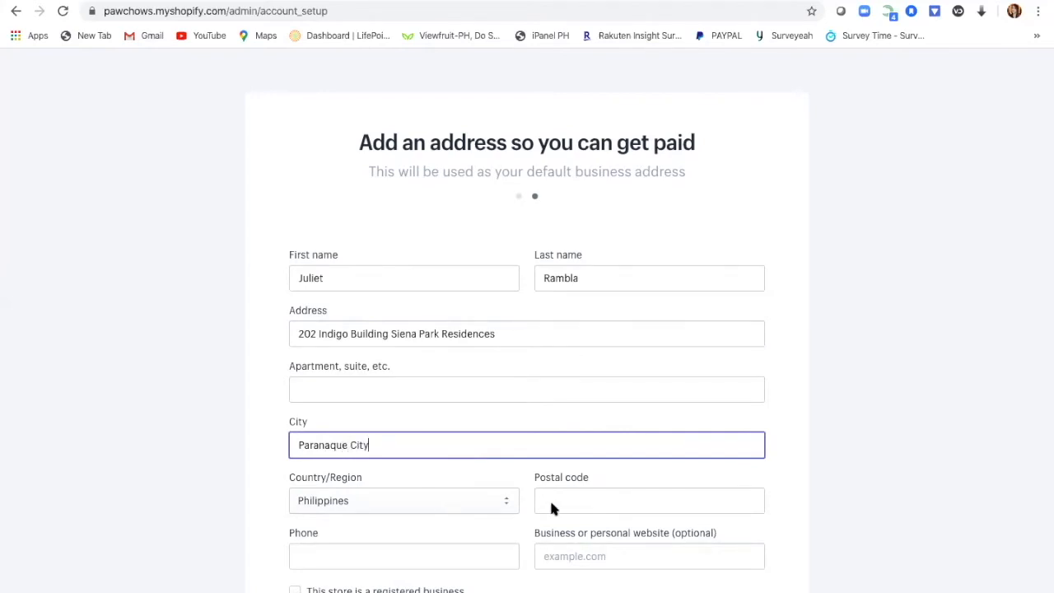
pyautogui.click(687, 499)
pyautogui.write('1700')
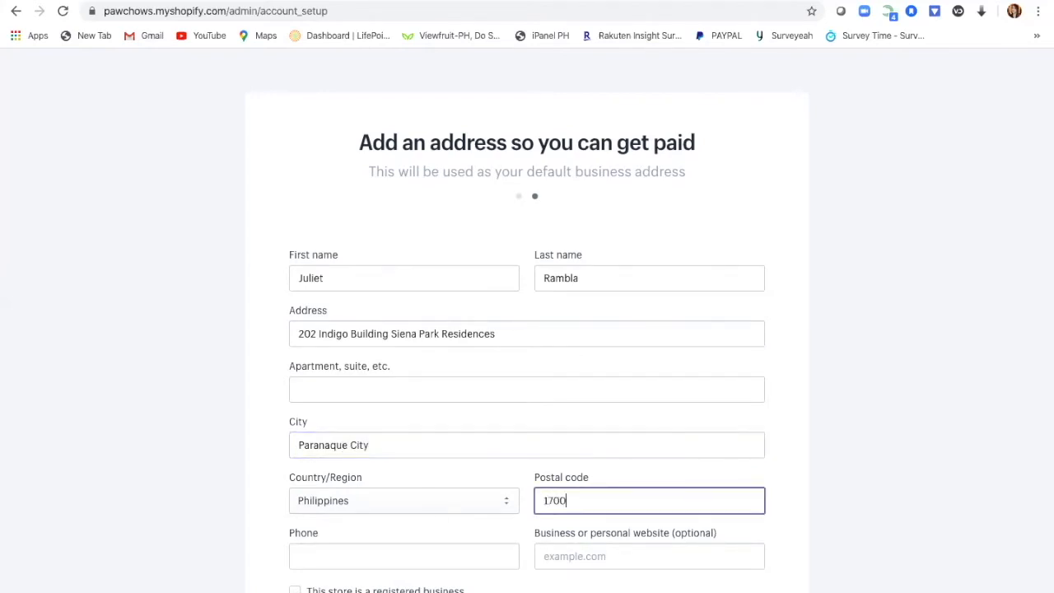
# Step: Fill in the business phone number and enter the store
pyautogui.click(446, 560)
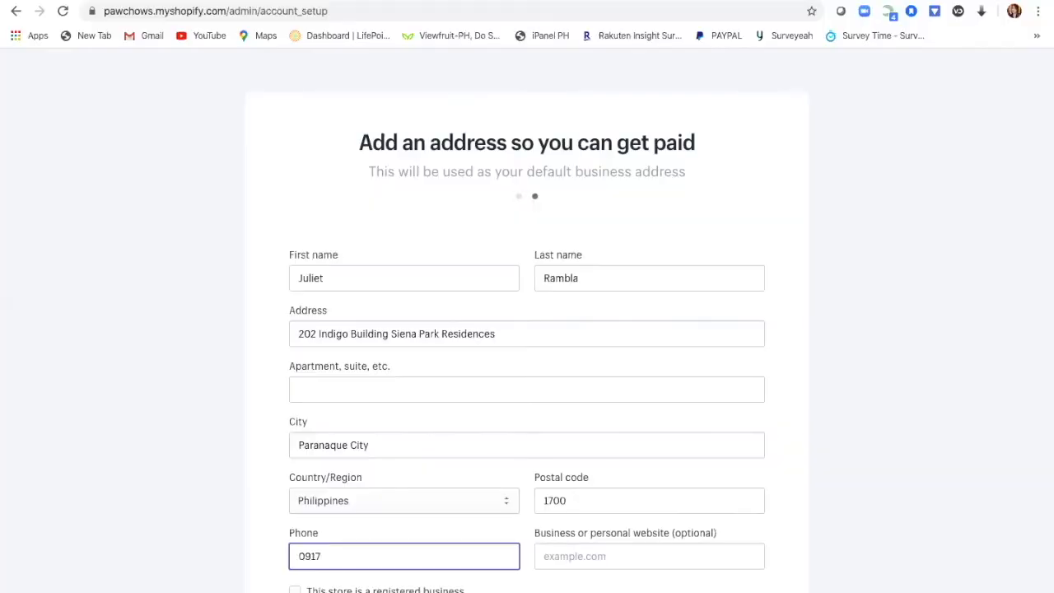
pyautogui.click(715, 560)
pyautogui.scroll(-3, 873, 511)
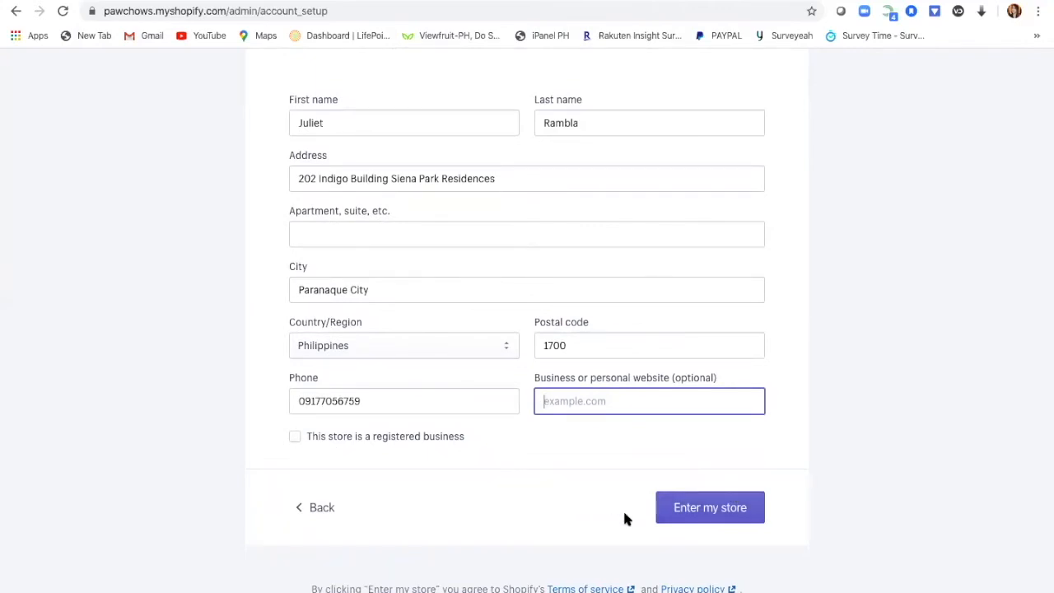
pyautogui.click(741, 515)
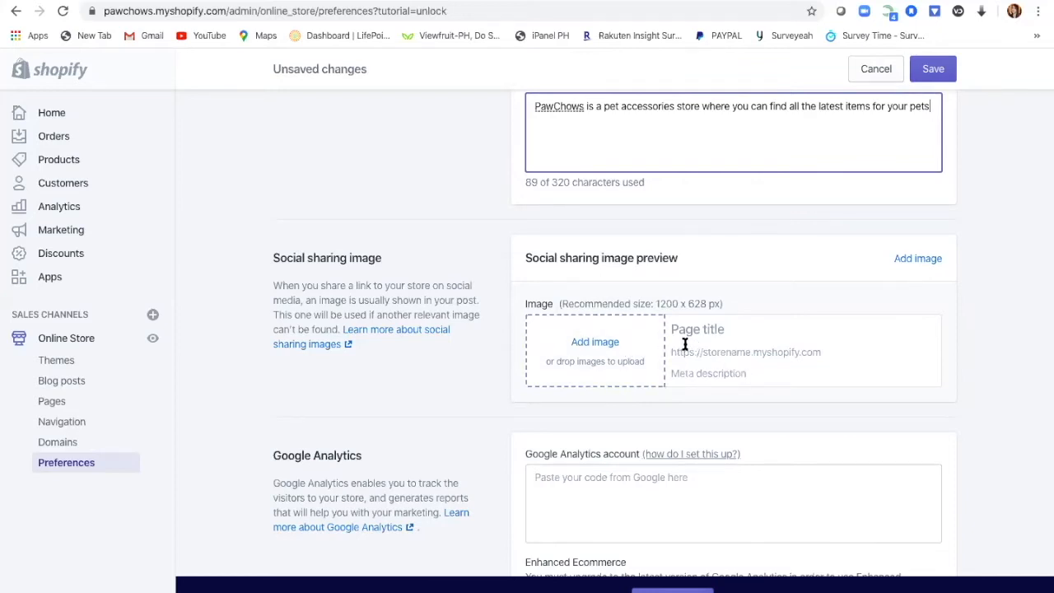
# Step: Set PAWHUB CO_ (3).png, the red 'NOW OPEN' graphic, as the social sharing image
pyautogui.click(604, 349)
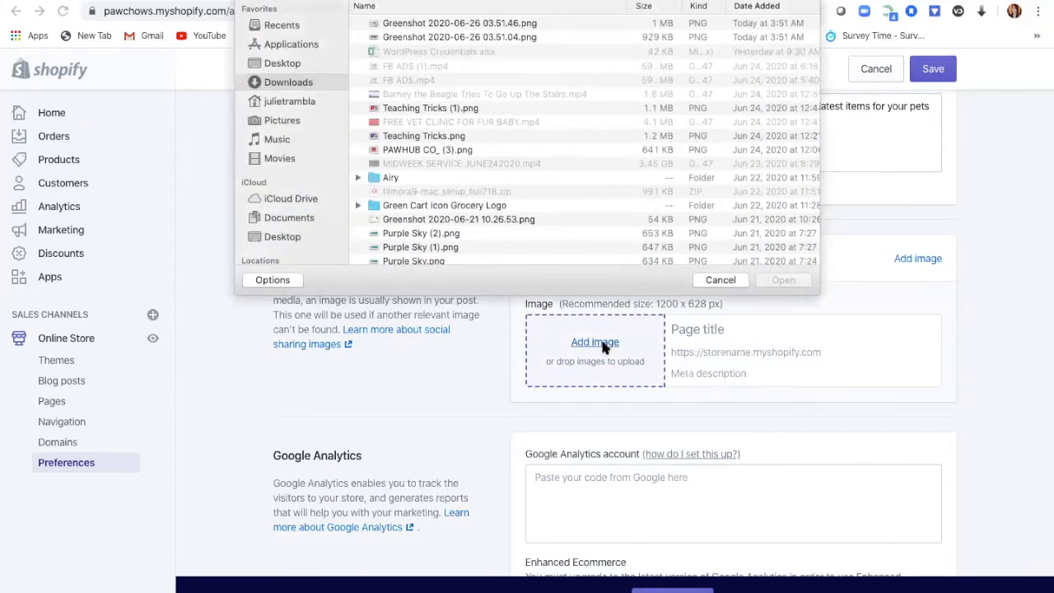
pyautogui.click(463, 151)
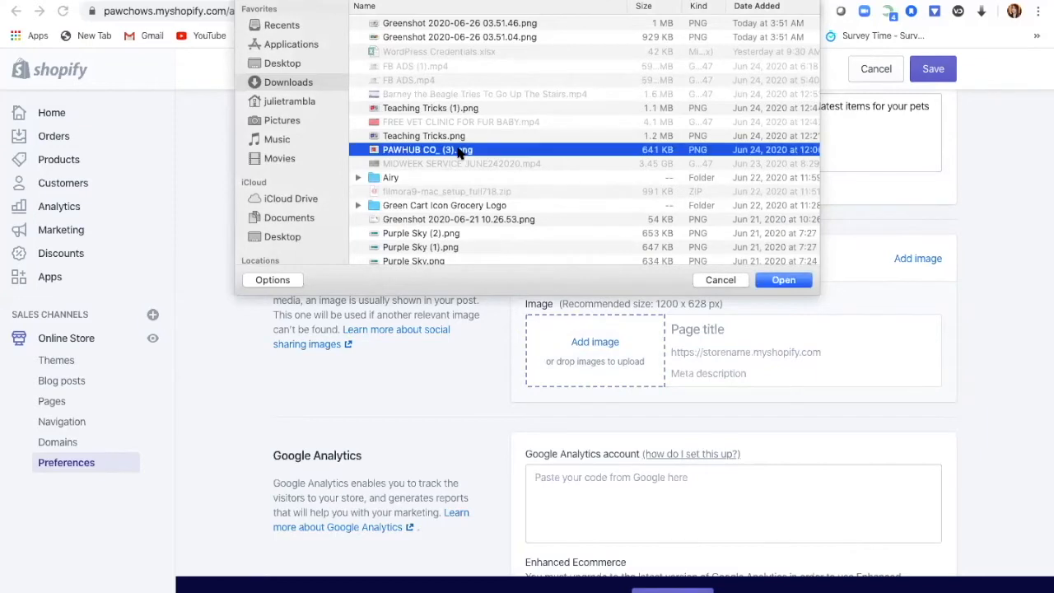
pyautogui.click(793, 282)
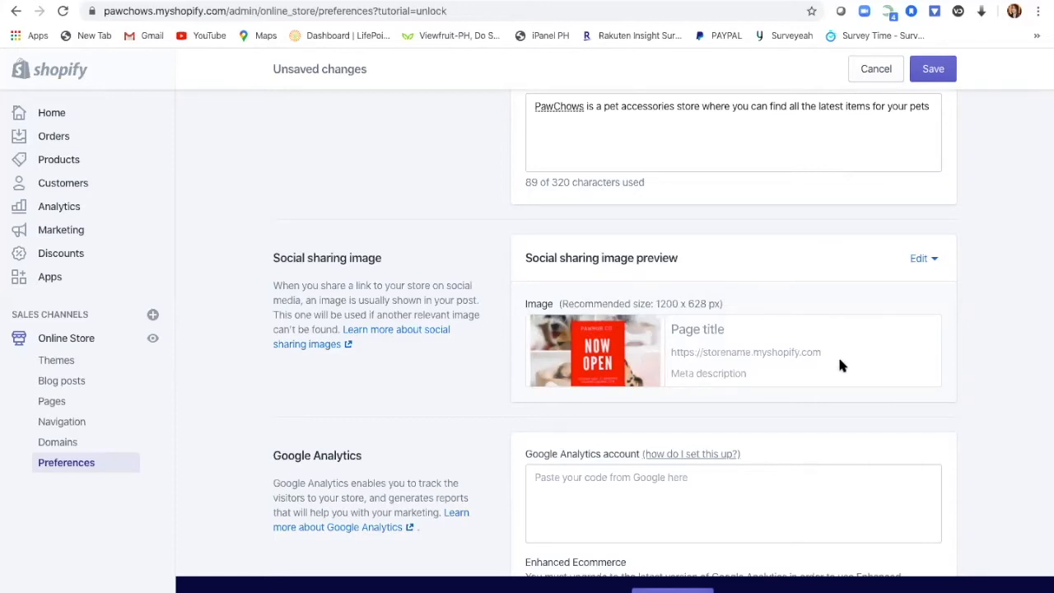
pyautogui.scroll(-2, 788, 466)
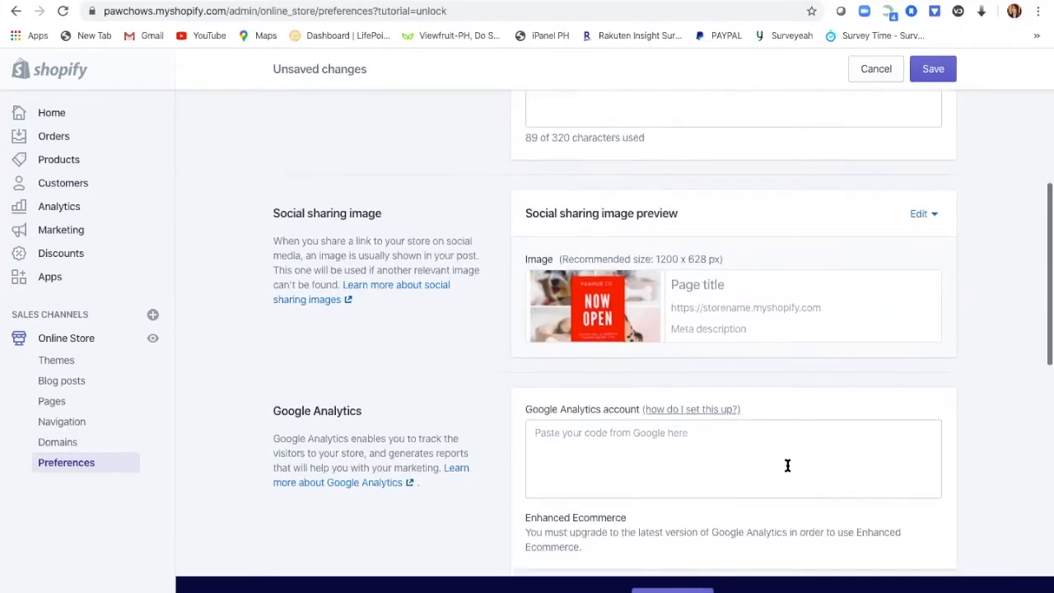
pyautogui.scroll(-3, 788, 468)
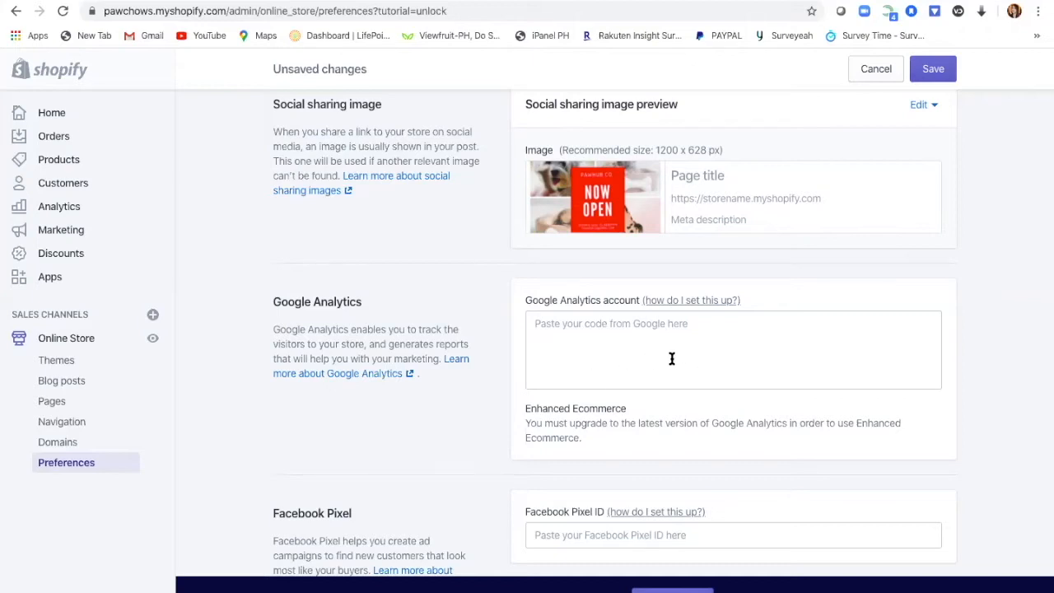
pyautogui.click(714, 370)
pyautogui.scroll(-2, 714, 359)
pyautogui.scroll(-1, 713, 361)
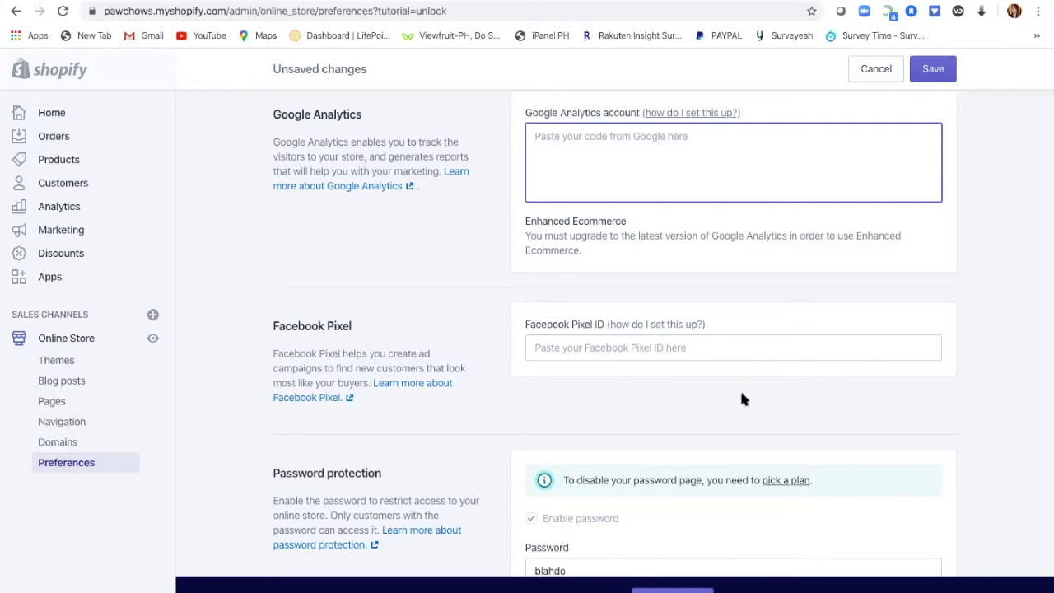
pyautogui.scroll(-2, 741, 399)
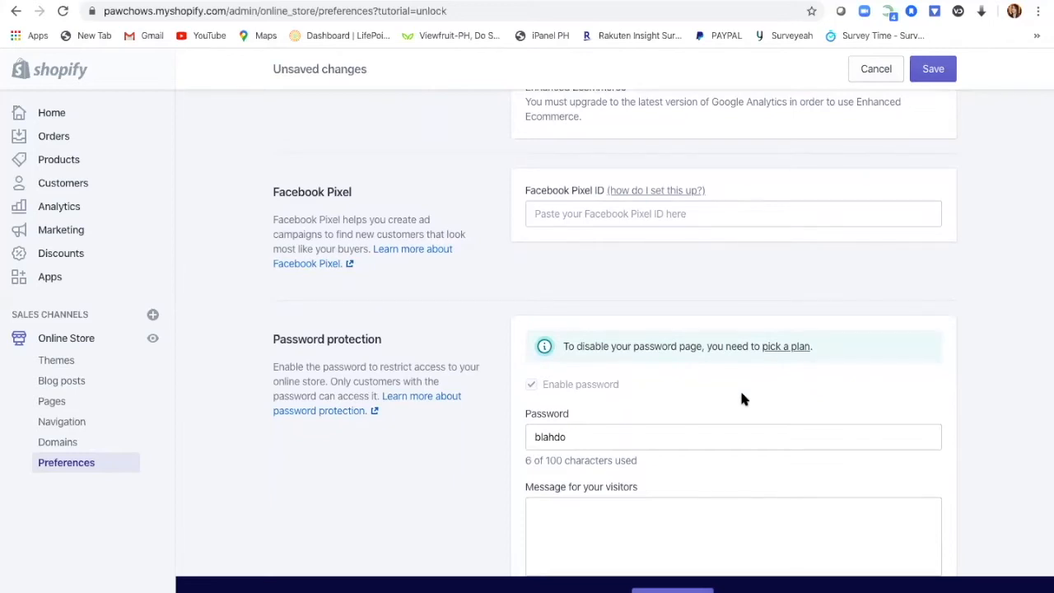
pyautogui.scroll(-1, 742, 399)
pyautogui.scroll(-1, 741, 395)
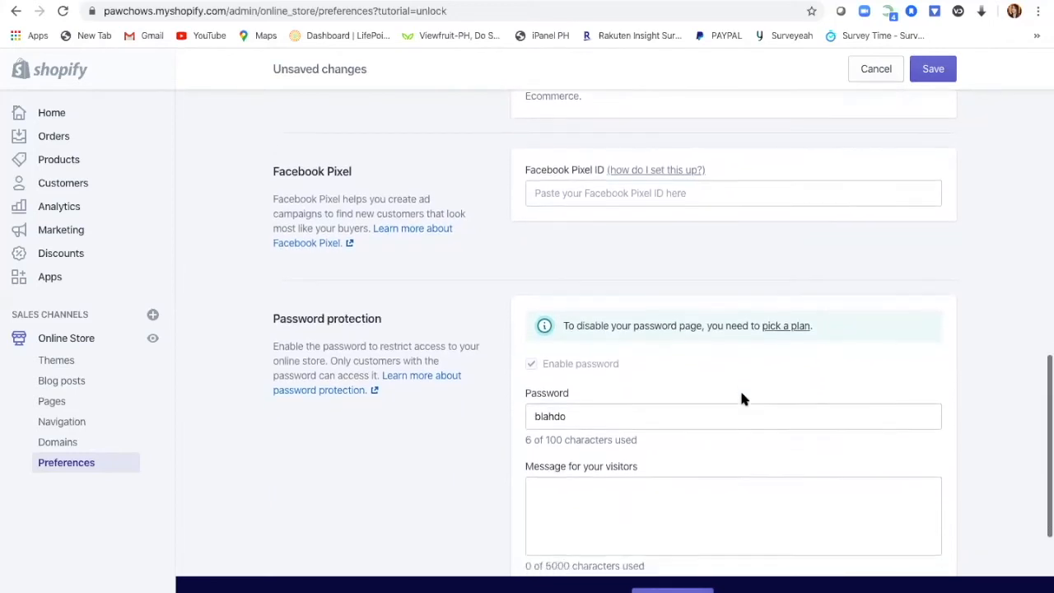
pyautogui.scroll(-1, 742, 398)
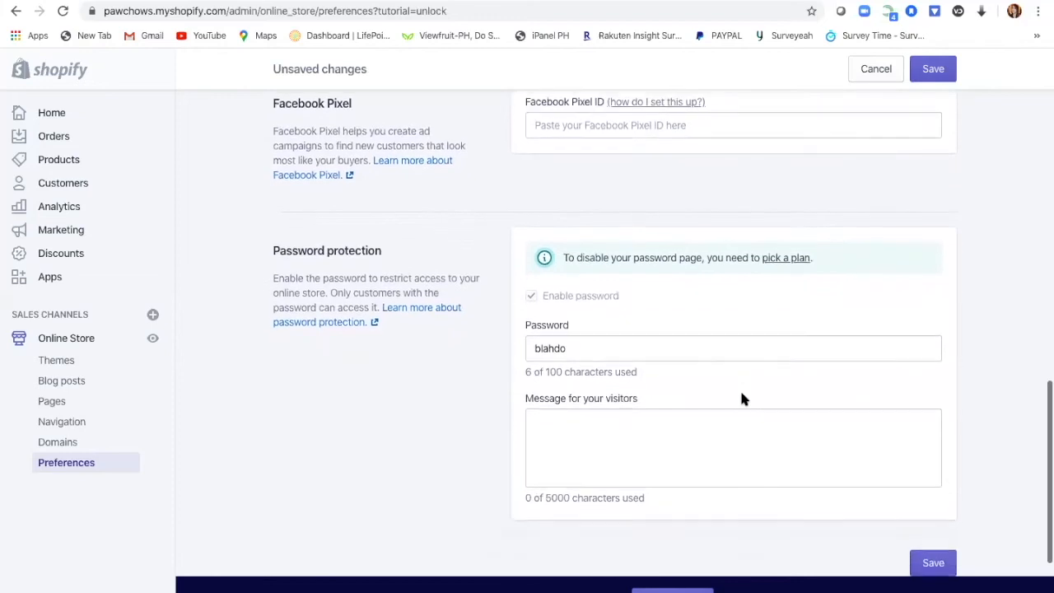
pyautogui.click(742, 395)
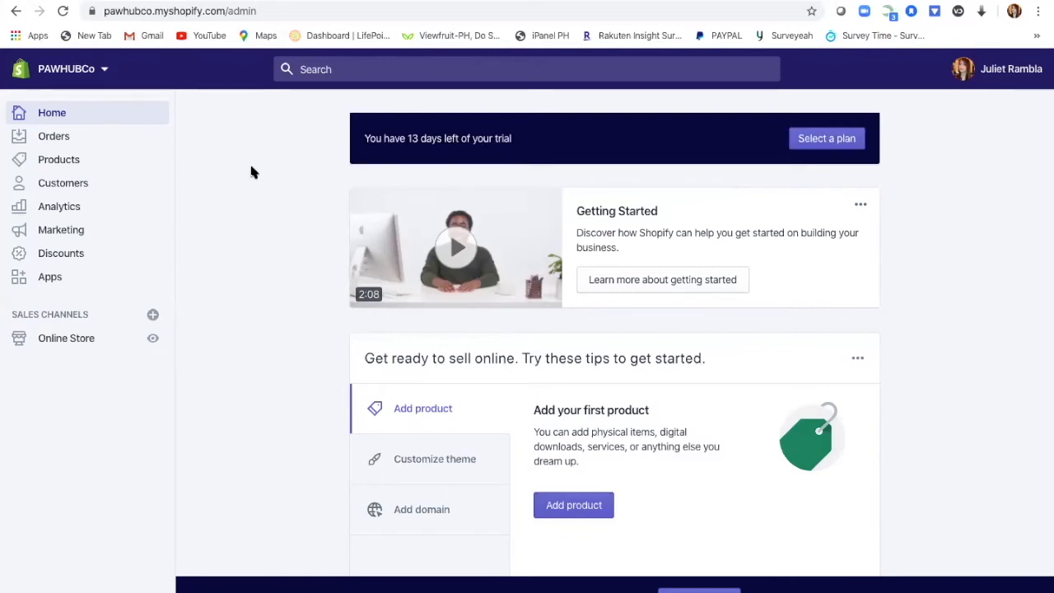
# Step: Open the Debut theme in the Customize editor and select its Image with text overlay section
pyautogui.click(87, 341)
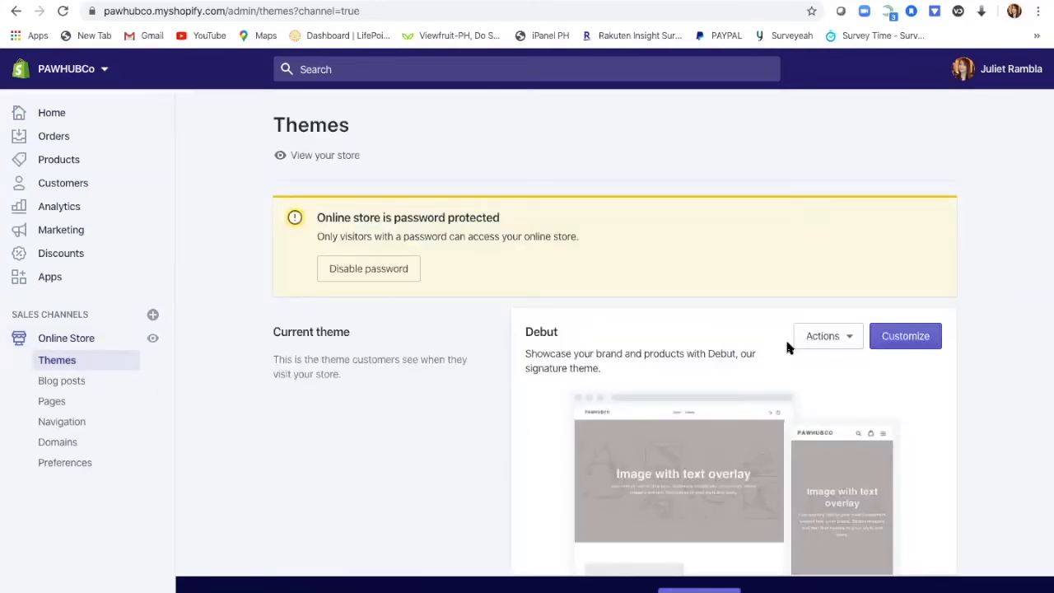
pyautogui.scroll(-3, 958, 346)
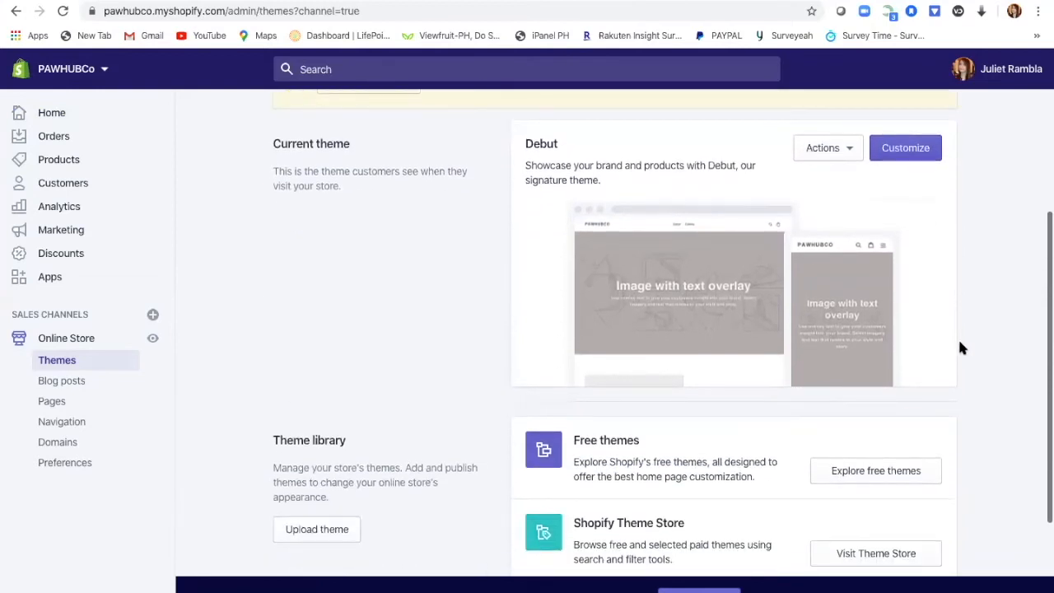
pyautogui.click(852, 151)
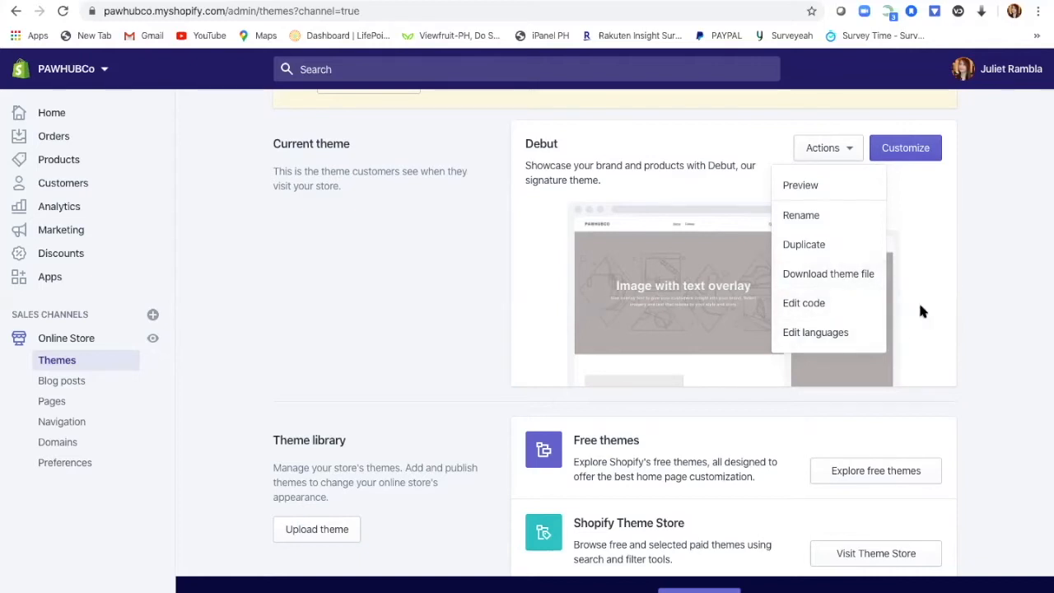
pyautogui.click(915, 153)
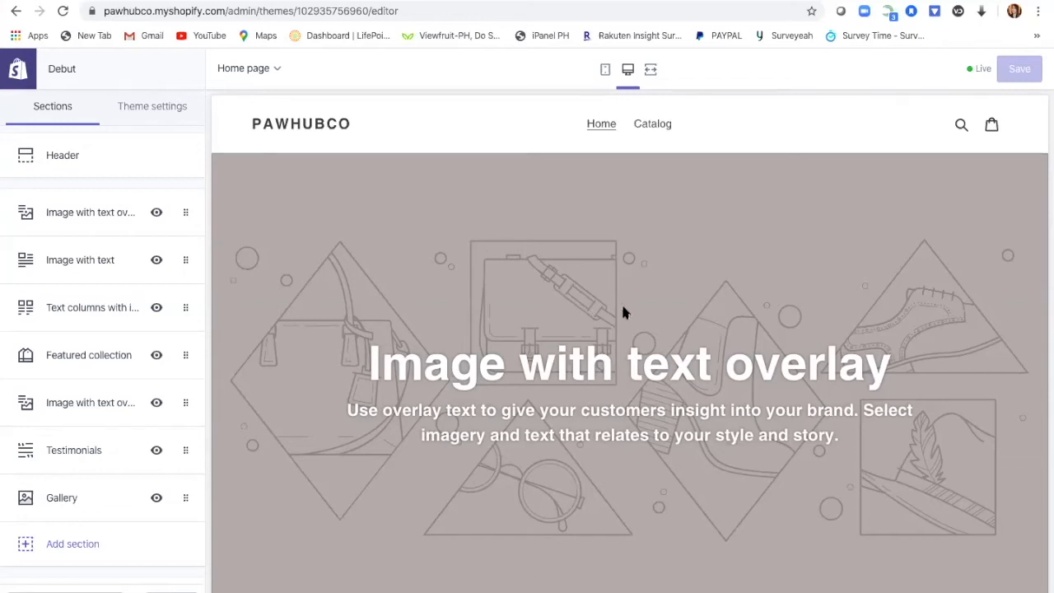
pyautogui.scroll(-5, 558, 283)
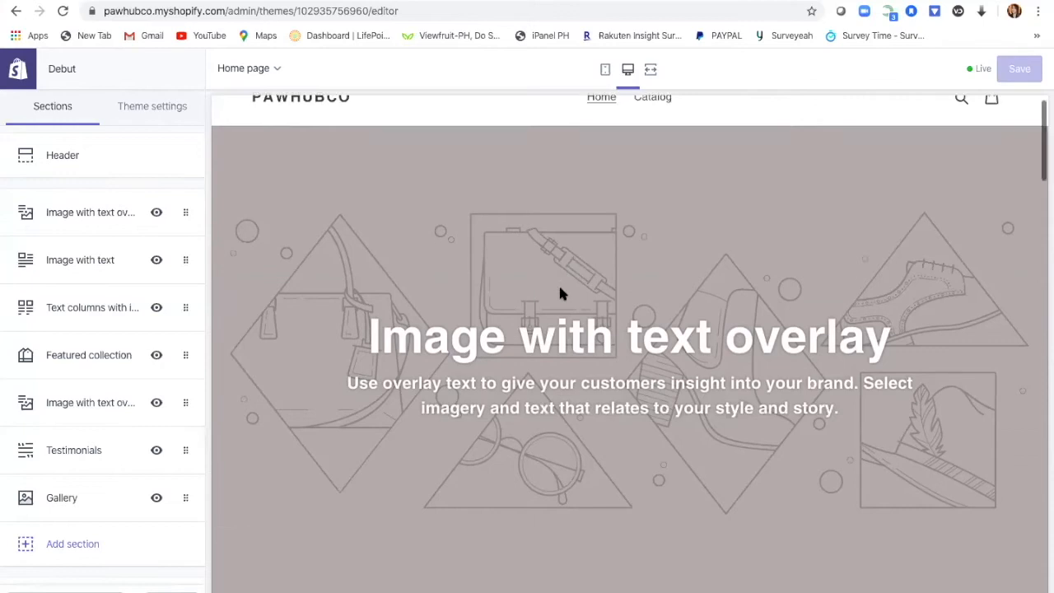
pyautogui.scroll(5, 559, 289)
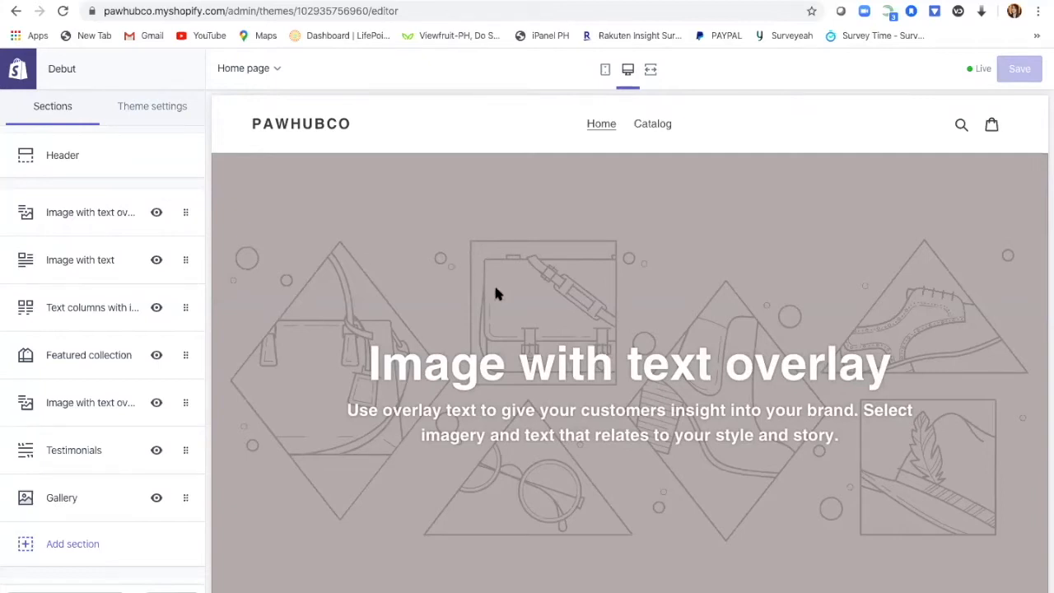
pyautogui.click(80, 213)
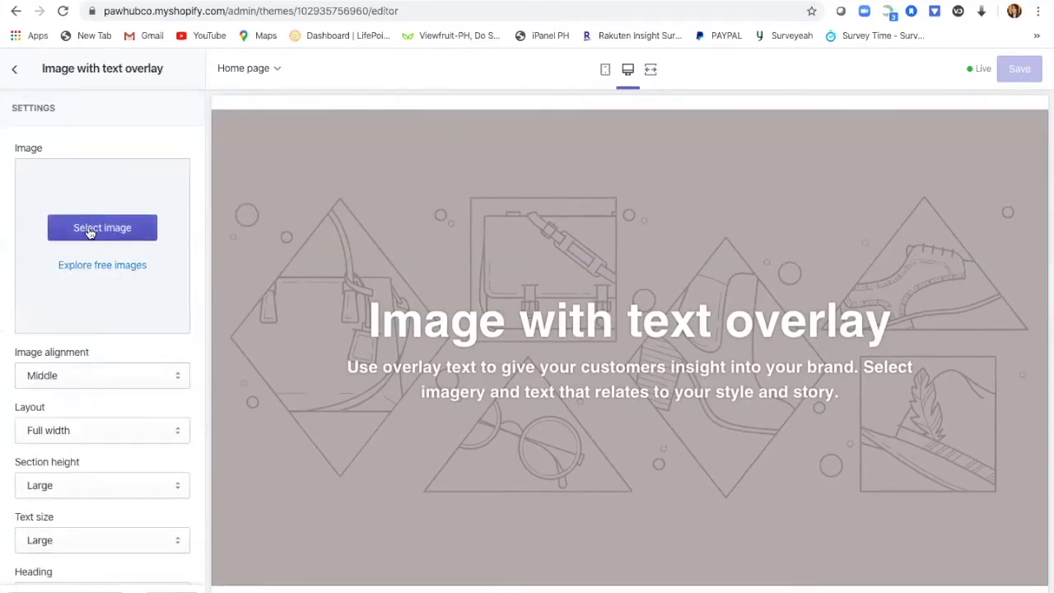
# Step: Upload Teaching Tricks (1).png to the section's image library
pyautogui.click(91, 231)
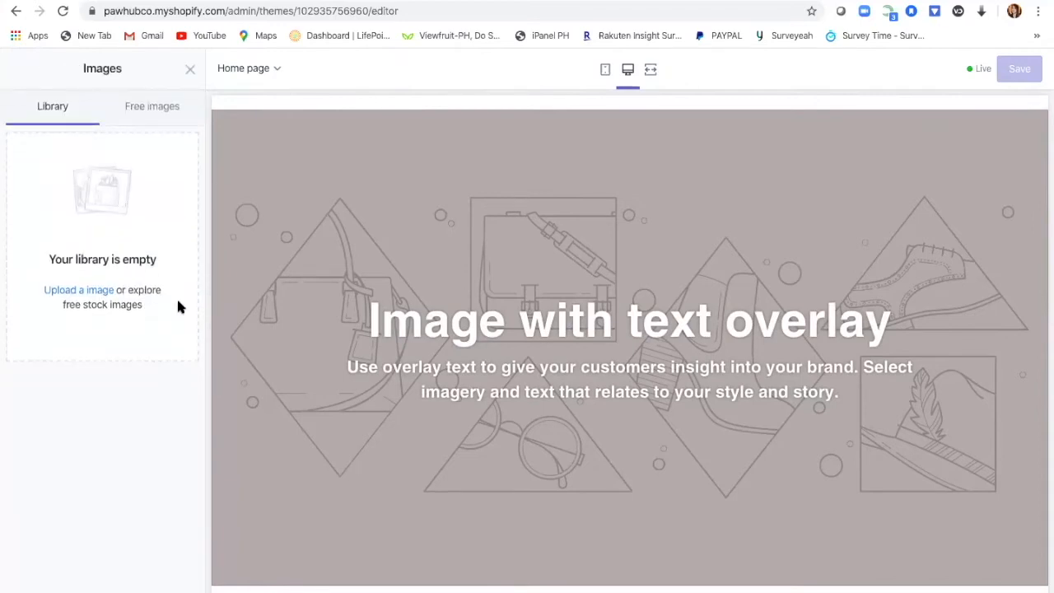
pyautogui.click(105, 296)
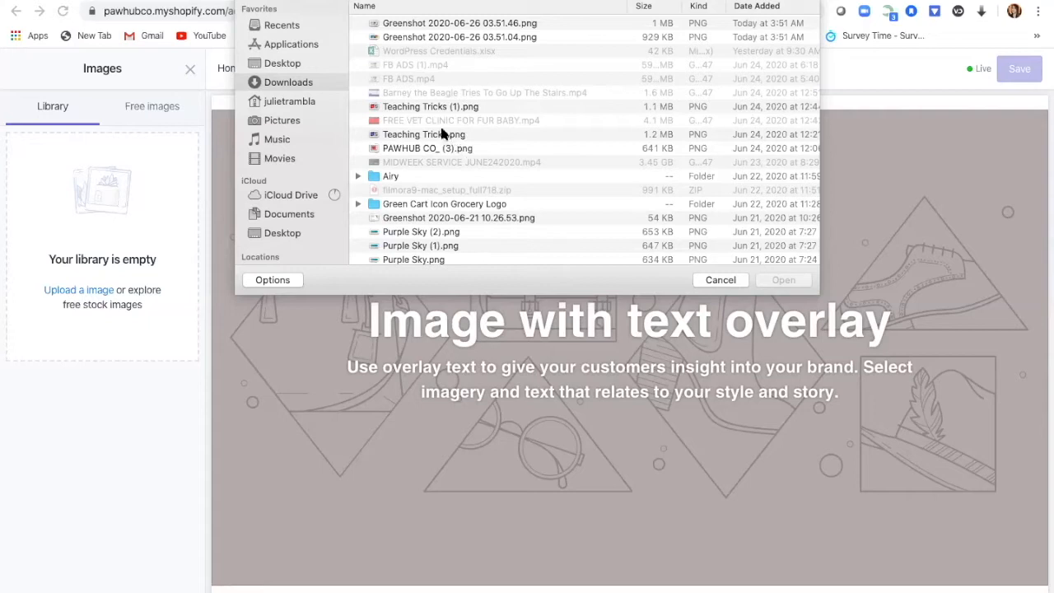
pyautogui.click(433, 109)
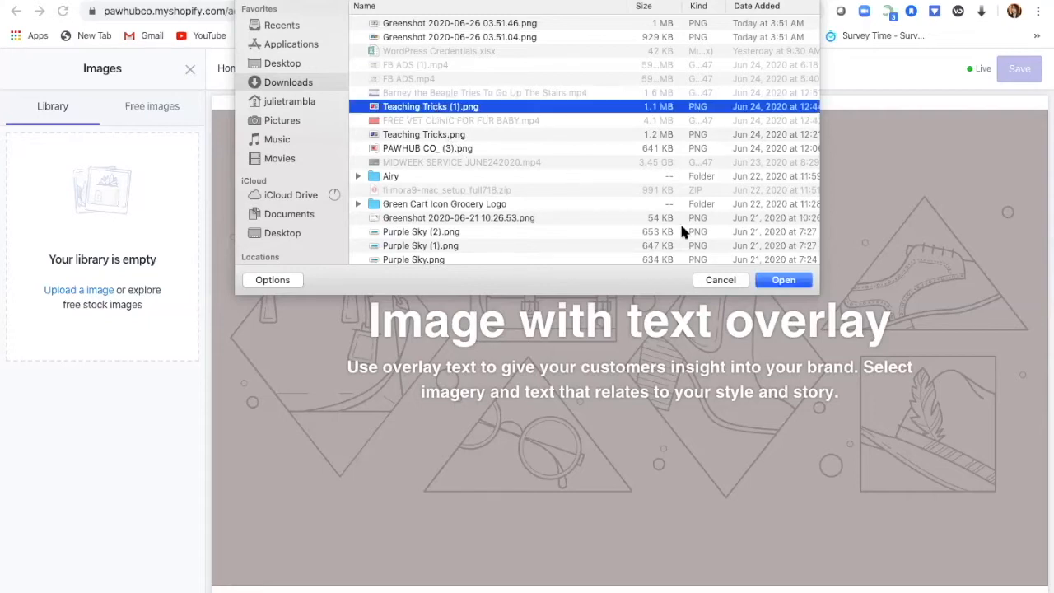
pyautogui.click(777, 281)
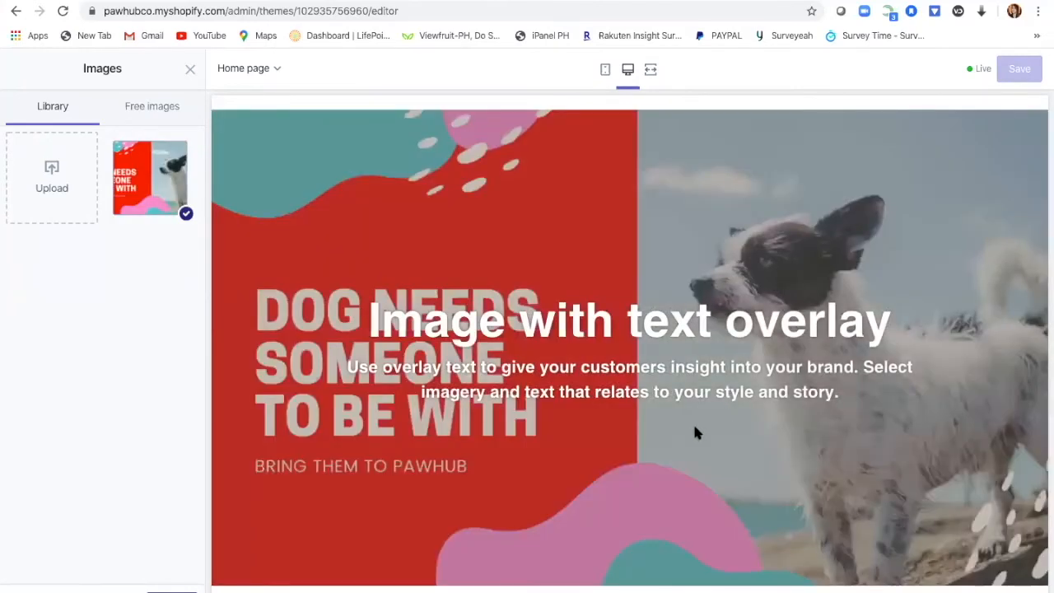
# Step: Select the dog banner as the Image with text overlay background
pyautogui.scroll(-1, 691, 420)
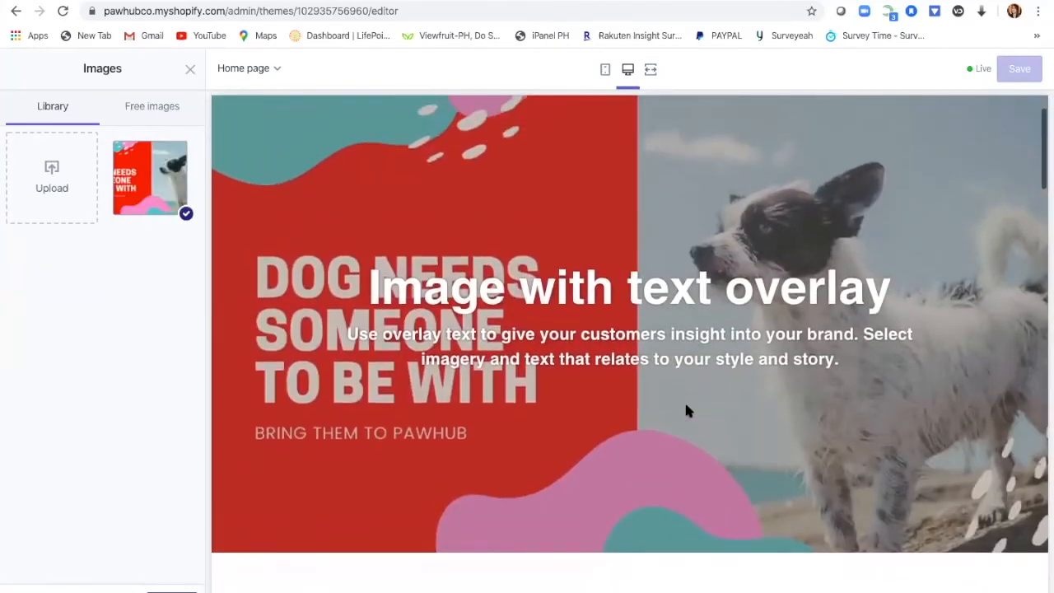
pyautogui.scroll(1, 687, 410)
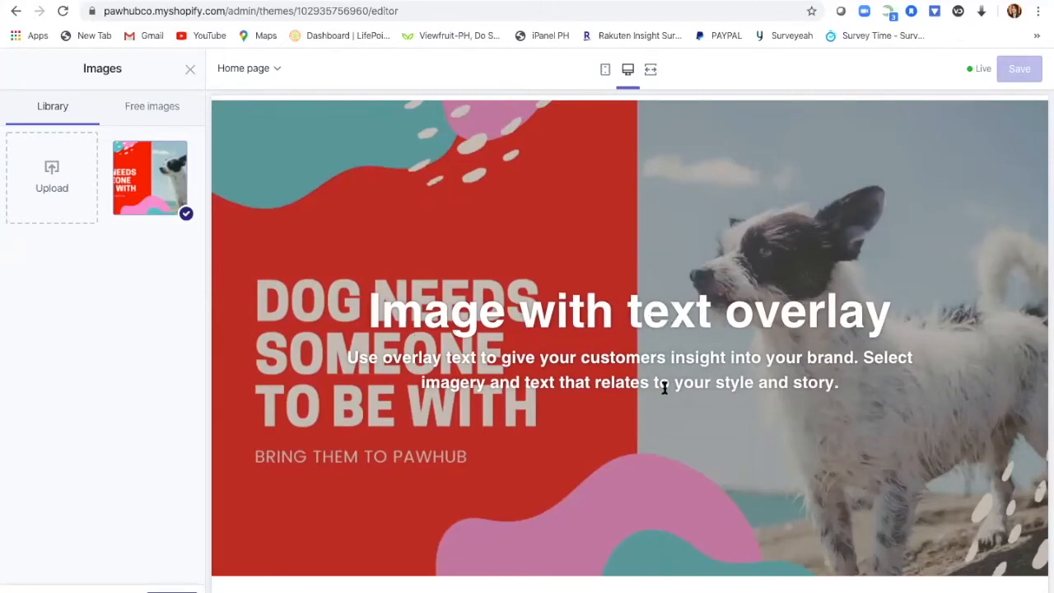
pyautogui.scroll(-1, 663, 415)
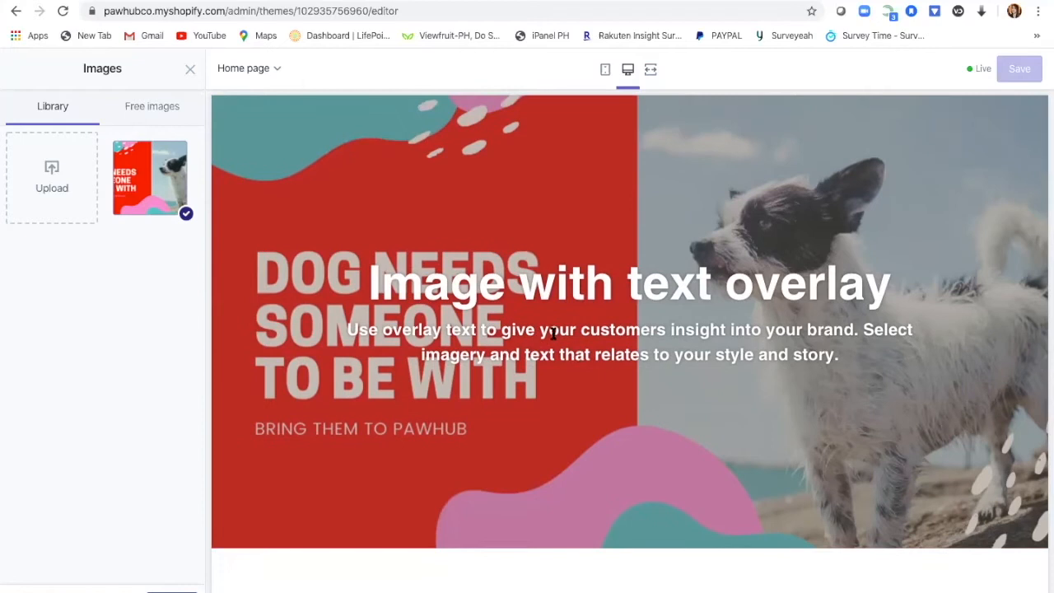
pyautogui.scroll(-3, 554, 333)
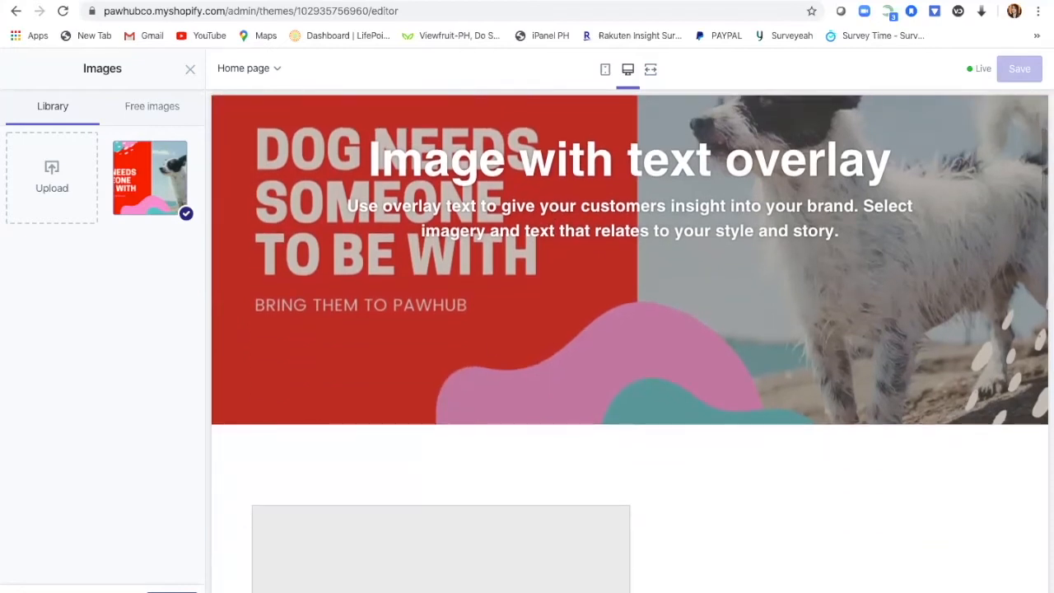
pyautogui.click(172, 591)
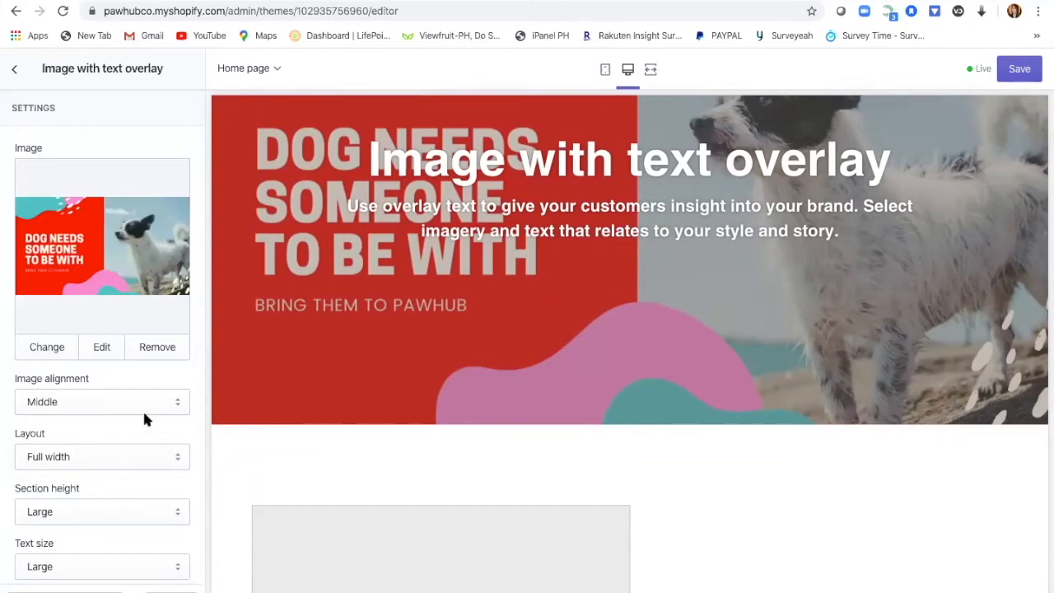
pyautogui.click(102, 348)
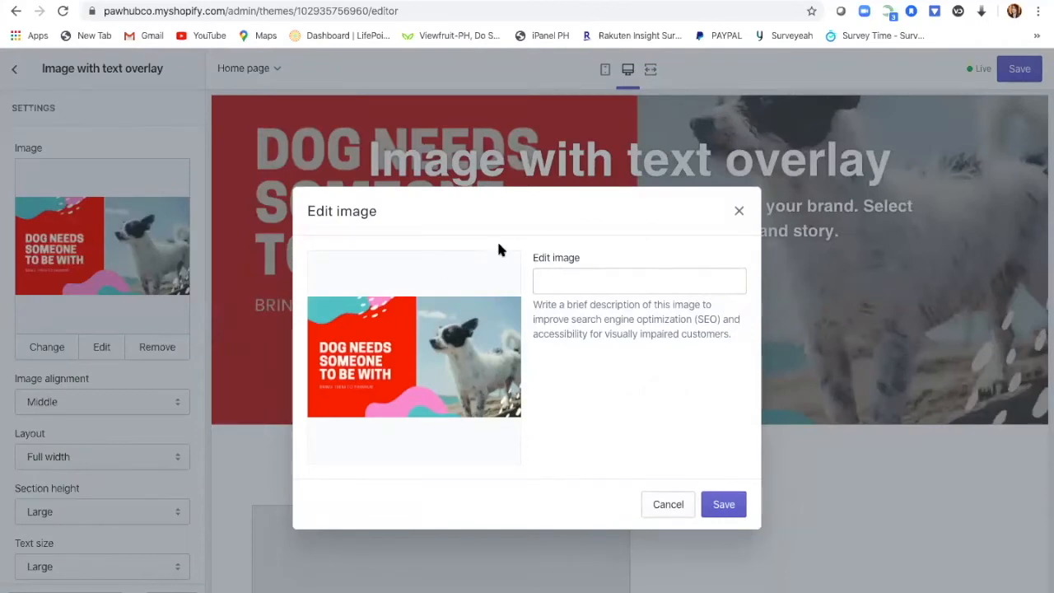
# Step: Set the dog banner image's alt text to 'A place where you can get your pets necessities' and save
pyautogui.click(602, 281)
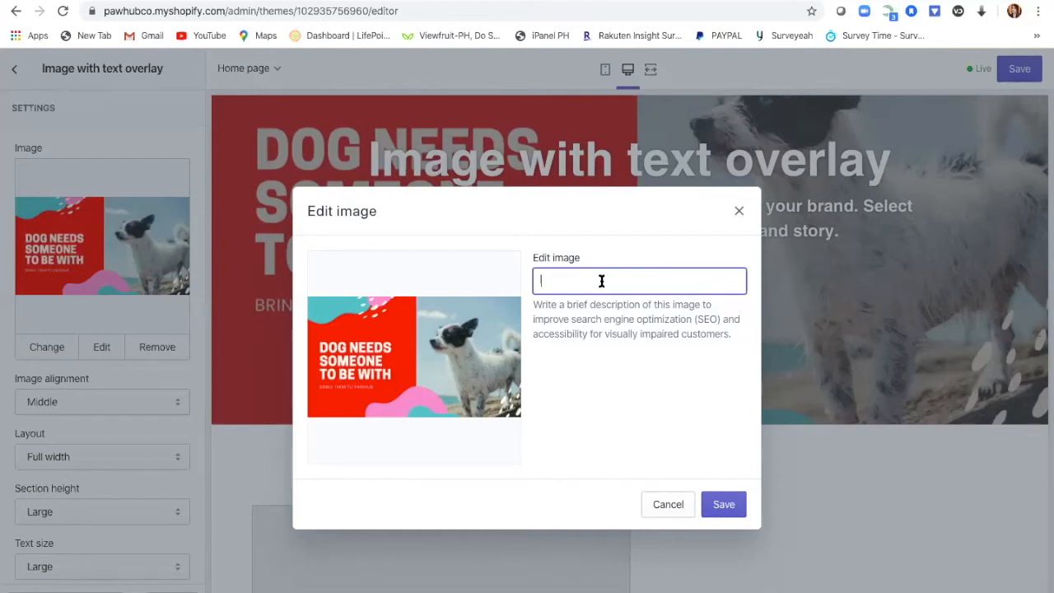
pyautogui.write('Where')
pyautogui.write(' your d')
pyautogui.write('o')
pyautogui.write('gs')
pyautogui.write(' will be')
pyautogui.press('BackSpace')
pyautogui.press('BackSpace')
pyautogui.press('BackSpace')
pyautogui.press('BackSpace')
pyautogui.press('BackSpace')
pyautogui.press('BackSpace')
pyautogui.press('BackSpace')
pyautogui.press('BackSpace')
pyautogui.press('BackSpace')
pyautogui.press('BackSpace')
pyautogui.press('BackSpace')
pyautogui.press('BackSpace')
pyautogui.press('BackSpace')
pyautogui.press('BackSpace')
pyautogui.press('BackSpace')
pyautogui.press('BackSpace')
pyautogui.press('BackSpace')
pyautogui.press('BackSpace')
pyautogui.press('BackSpace')
pyautogui.press('BackSpace')
pyautogui.press('BackSpace')
pyautogui.press('BackSpace')
pyautogui.press('BackSpace')
pyautogui.write('A pla')
pyautogui.write('ce')
pyautogui.write(' where')
pyautogui.write(' yuo can')
pyautogui.press('BackSpace')
pyautogui.press('BackSpace')
pyautogui.press('BackSpace')
pyautogui.press('BackSpace')
pyautogui.press('BackSpace')
pyautogui.press('BackSpace')
pyautogui.press('BackSpace')
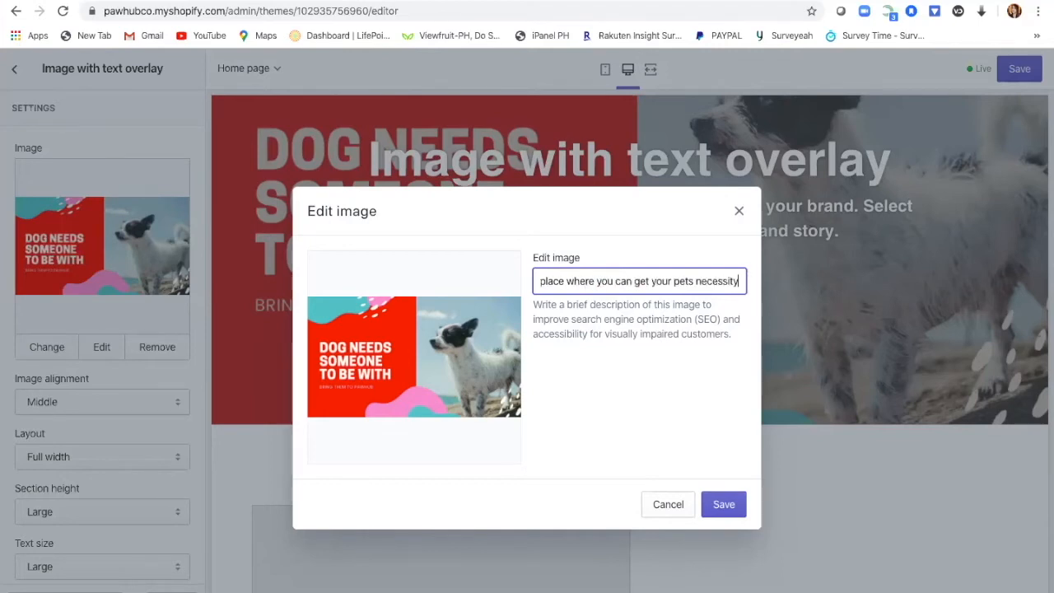
pyautogui.press('BackSpace')
pyautogui.write('ies')
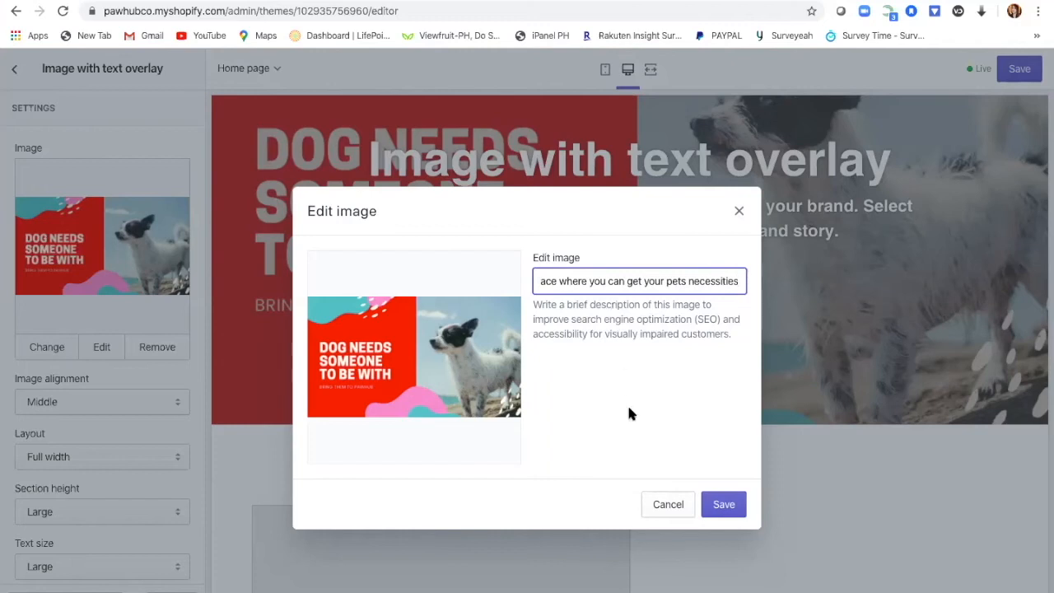
pyautogui.click(733, 504)
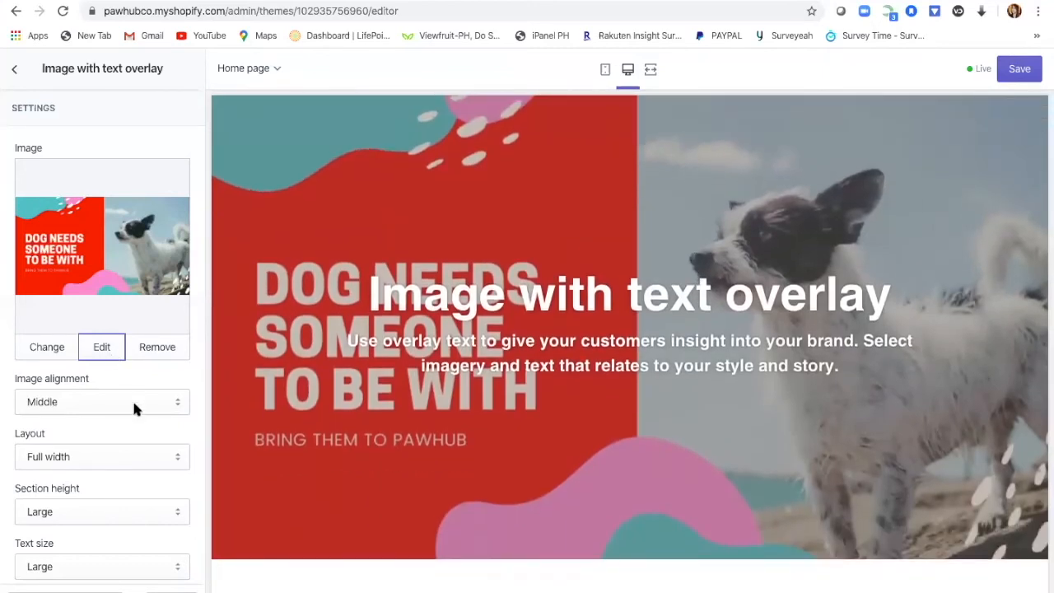
# Step: Switch the banner section layout to Fixed width, trying Small height before settling back on Large
pyautogui.click(176, 464)
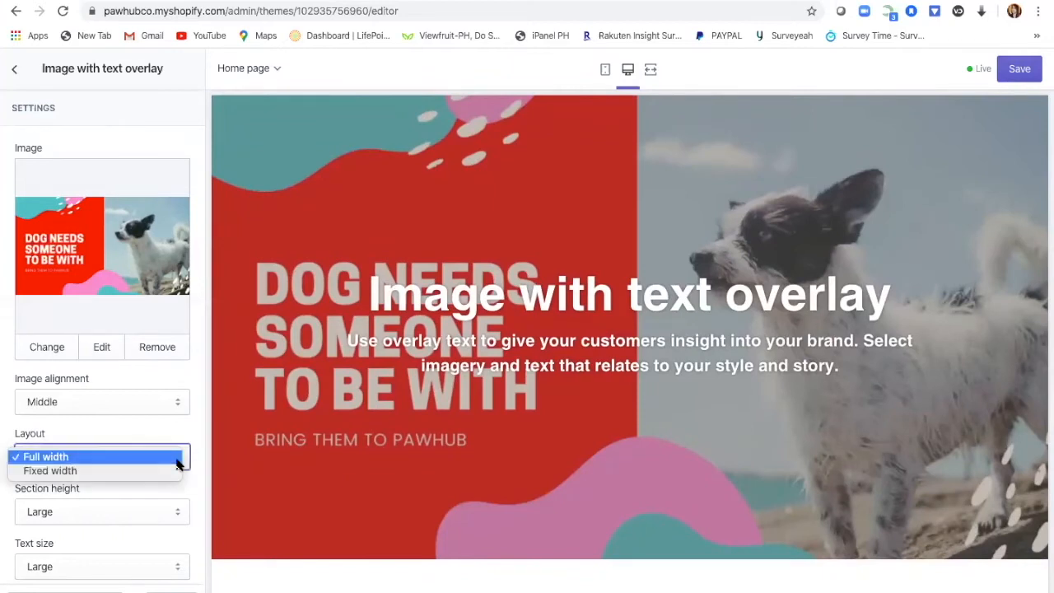
pyautogui.click(108, 474)
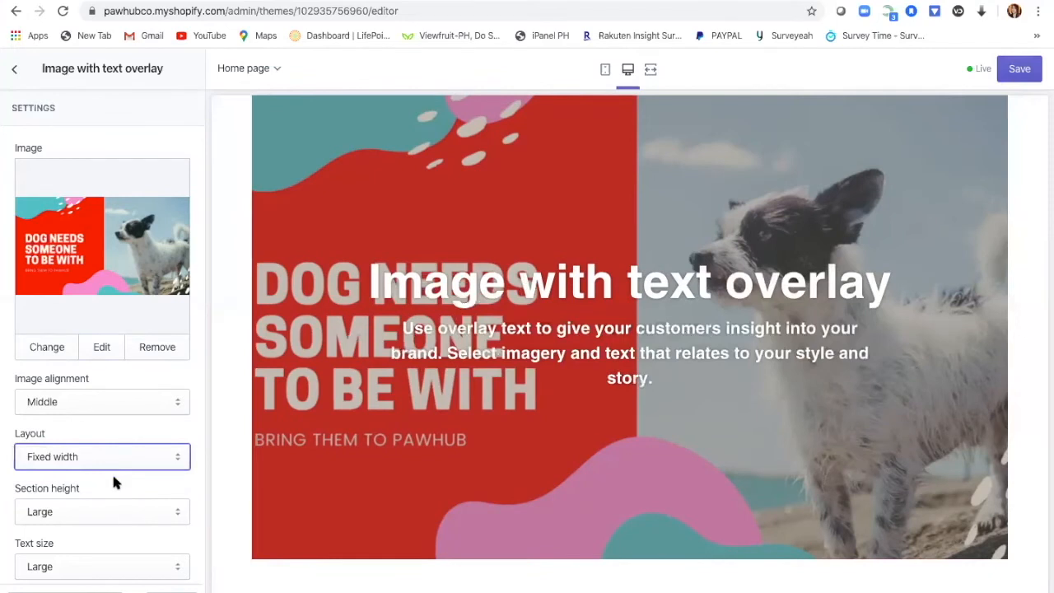
pyautogui.click(177, 516)
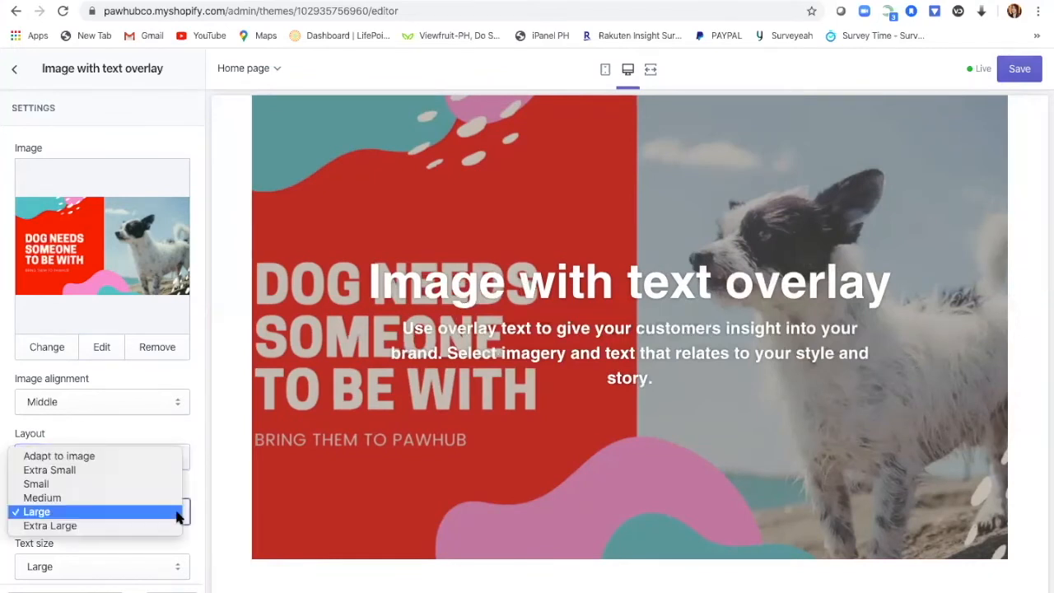
pyautogui.click(83, 487)
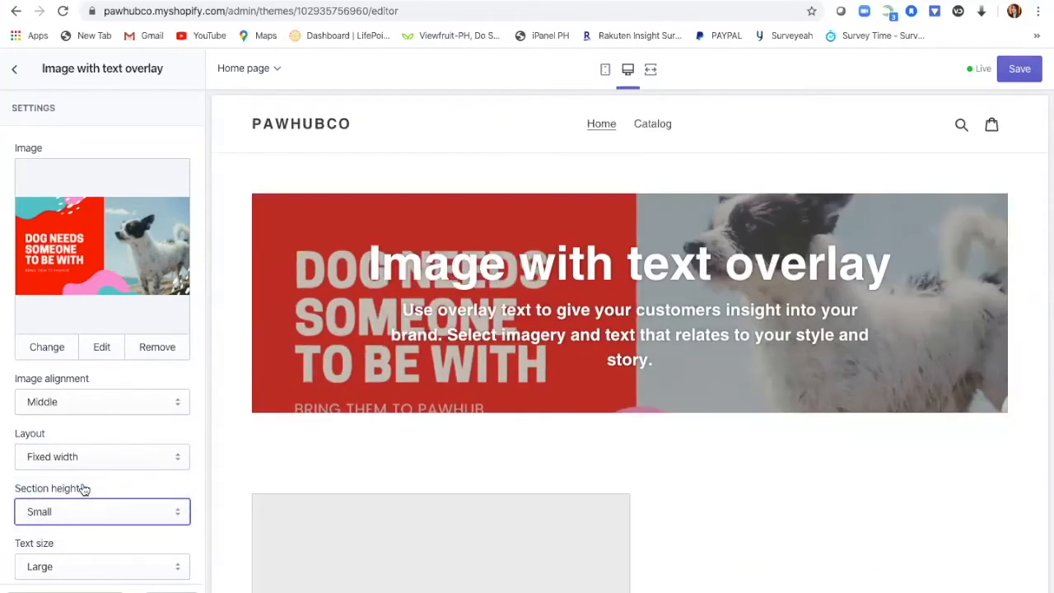
pyautogui.click(181, 513)
pyautogui.click(137, 540)
pyautogui.scroll(-2, 140, 548)
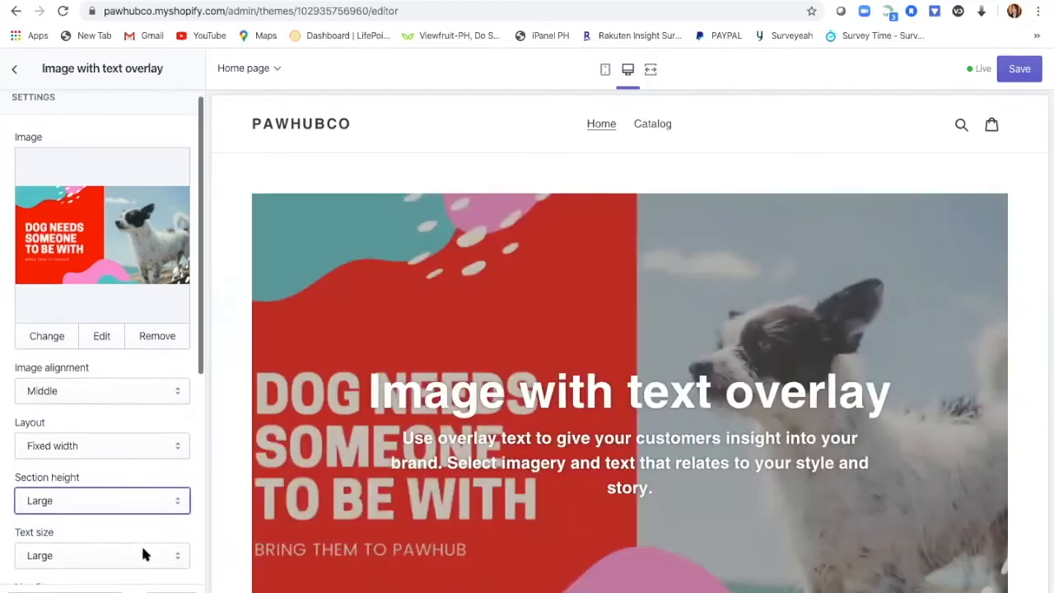
pyautogui.scroll(-2, 143, 551)
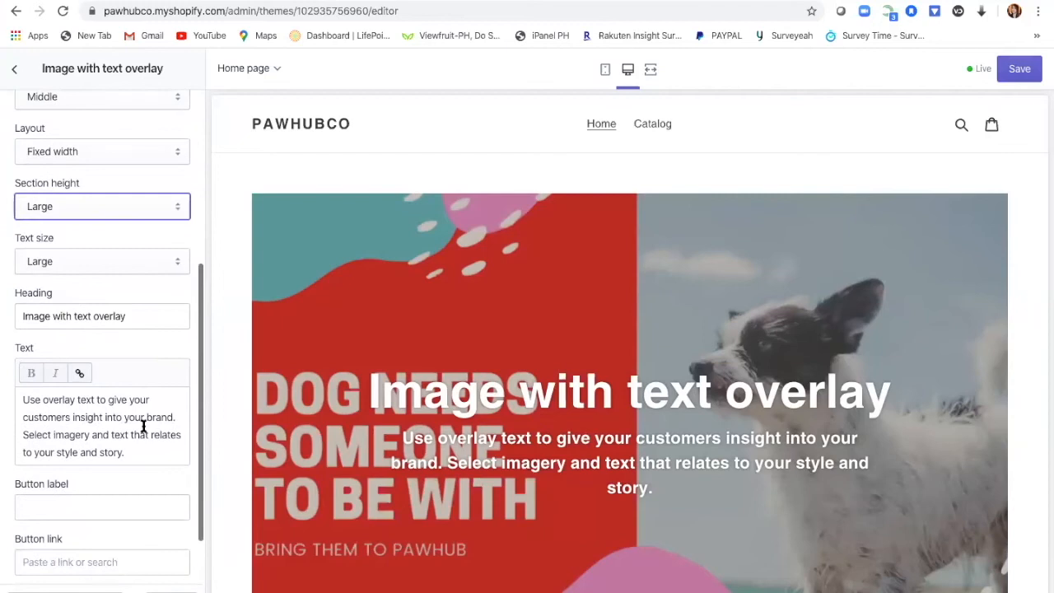
# Step: Replace the placeholder section heading with the pasted text 'A PLACE FOR YOUR PETS'
pyautogui.click(164, 312)
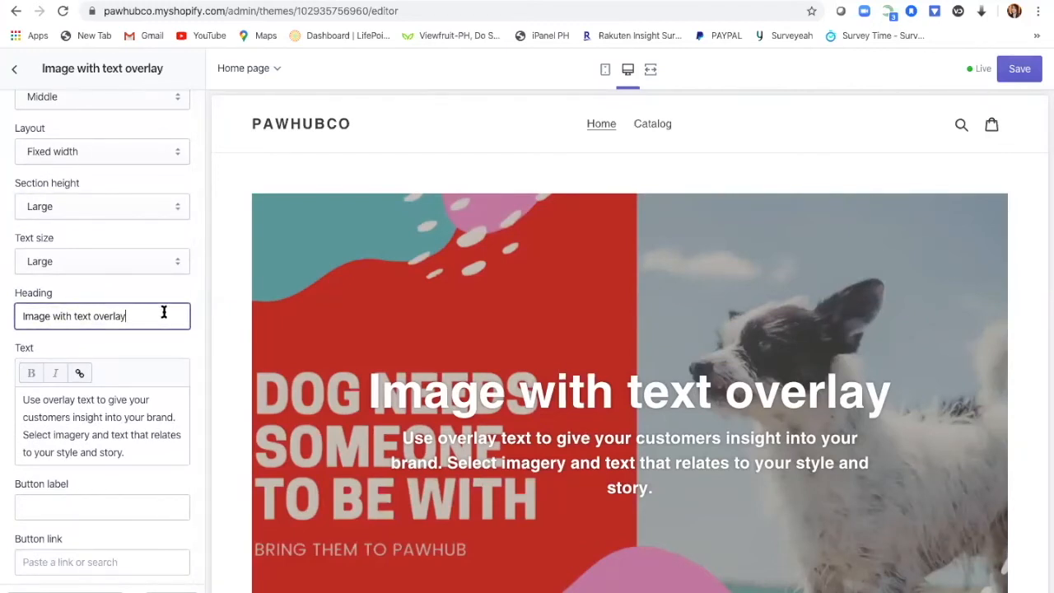
pyautogui.press('BackSpace')
pyautogui.press('BackSpace')
pyautogui.press('BackSpace')
pyautogui.press('BackSpace')
pyautogui.press('BackSpace')
pyautogui.press('BackSpace')
pyautogui.press('BackSpace')
pyautogui.press('BackSpace')
pyautogui.press('BackSpace')
pyautogui.press('BackSpace')
pyautogui.press('BackSpace')
pyautogui.press('BackSpace')
pyautogui.press('BackSpace')
pyautogui.press('BackSpace')
pyautogui.press('BackSpace')
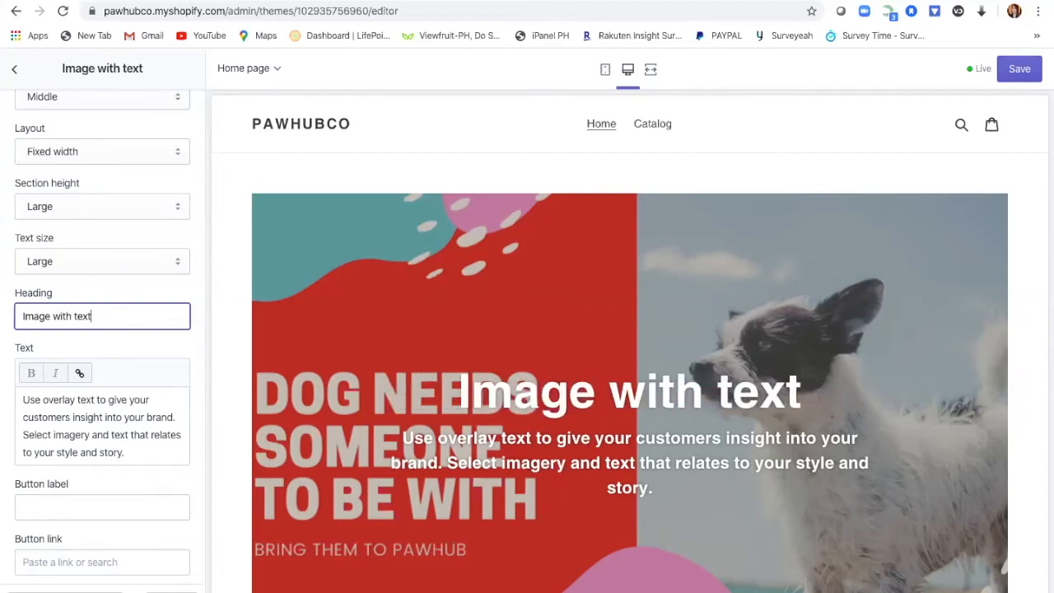
pyautogui.press('BackSpace')
pyautogui.press('BackSpace')
pyautogui.press('BackSpace')
pyautogui.press('BackSpace')
pyautogui.press('BackSpace')
pyautogui.press('BackSpace')
pyautogui.press('BackSpace')
pyautogui.press('BackSpace')
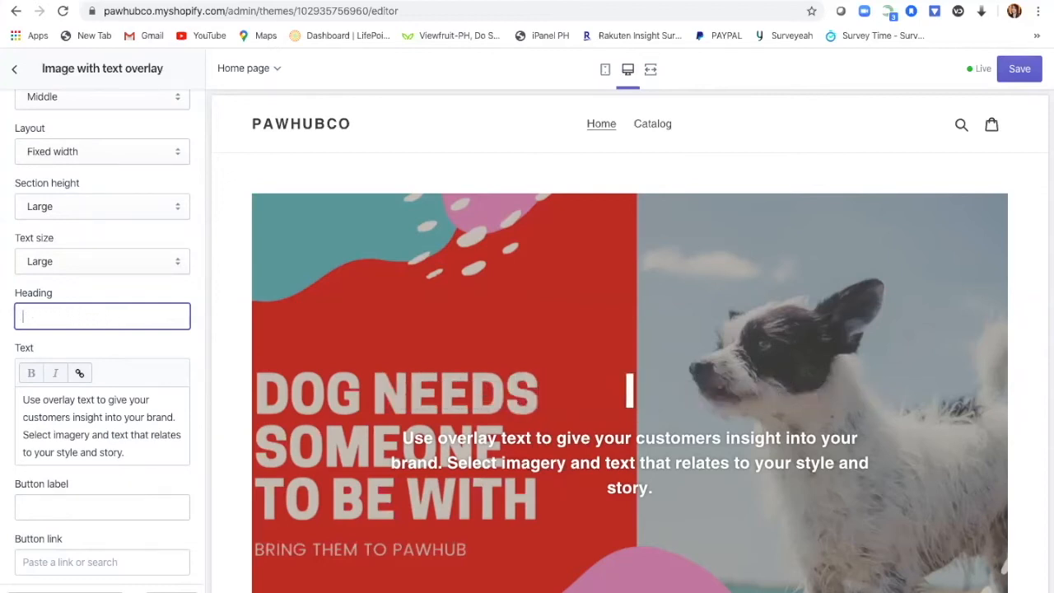
pyautogui.click(165, 337)
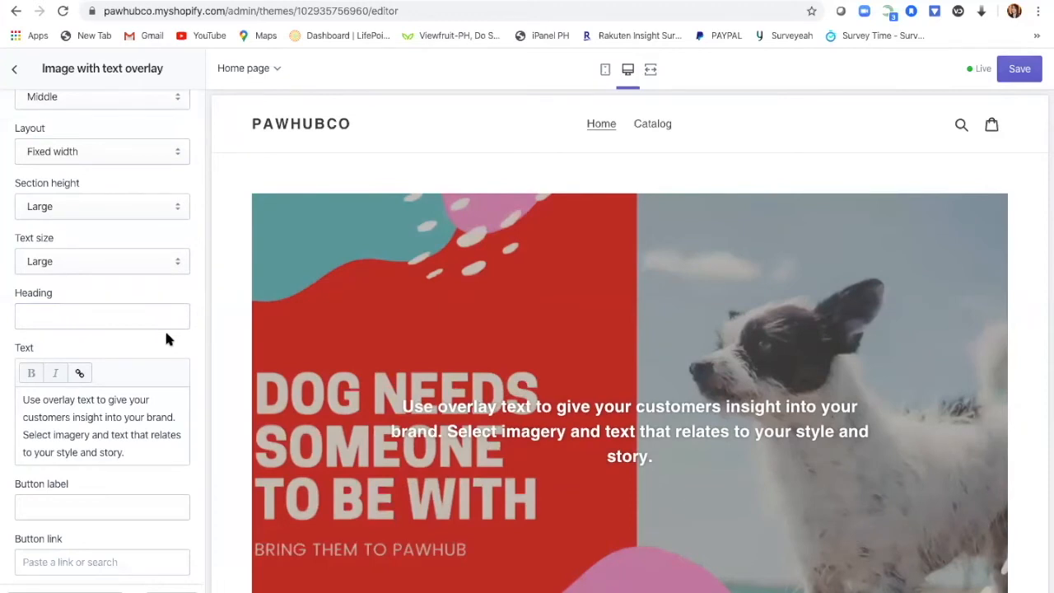
pyautogui.click(161, 310)
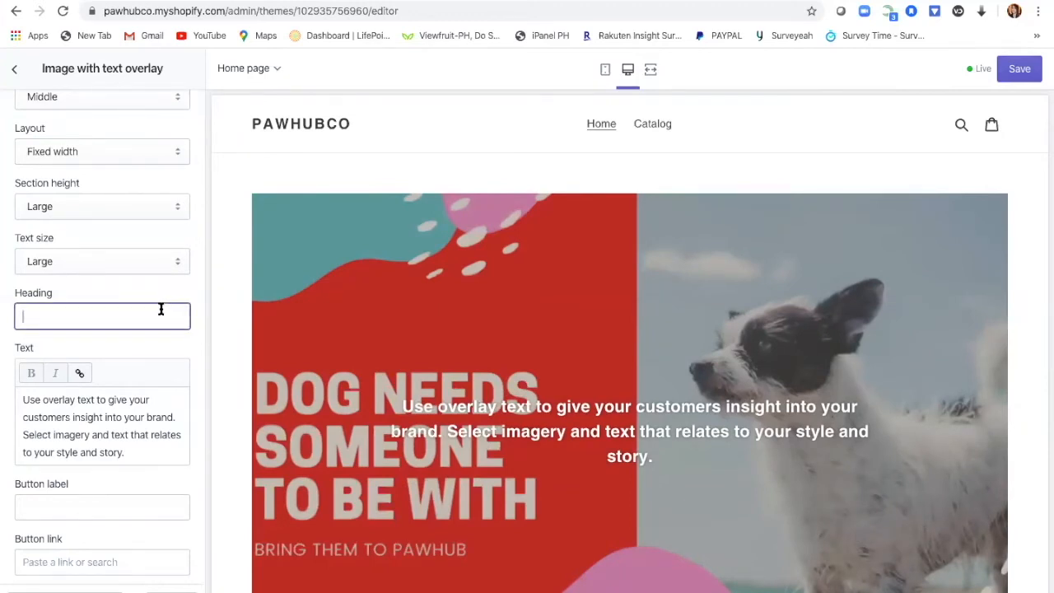
pyautogui.write('A PLACE FOR YOUR PETS')
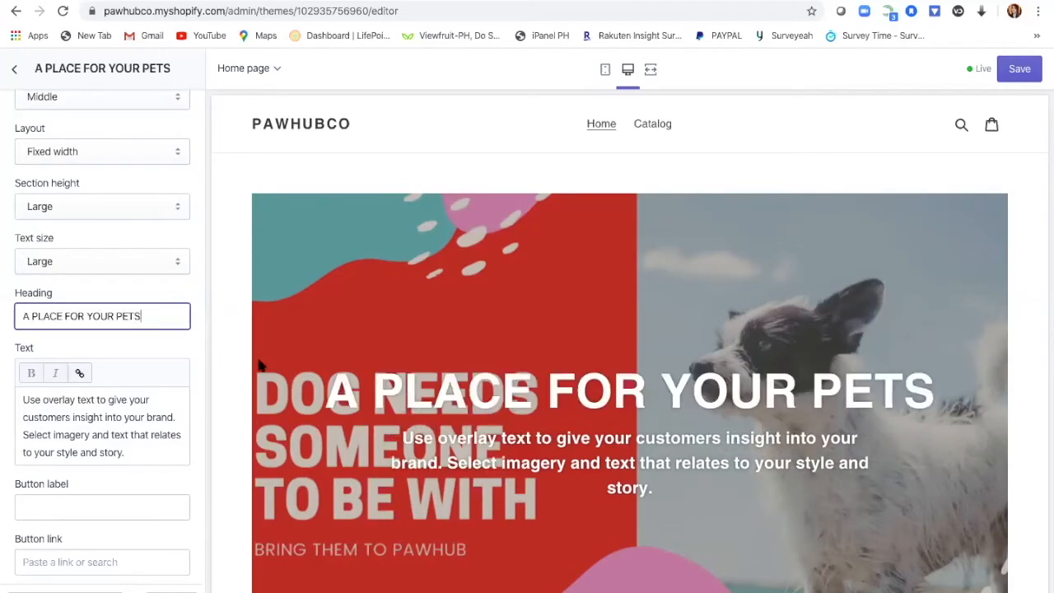
pyautogui.press('Tab')
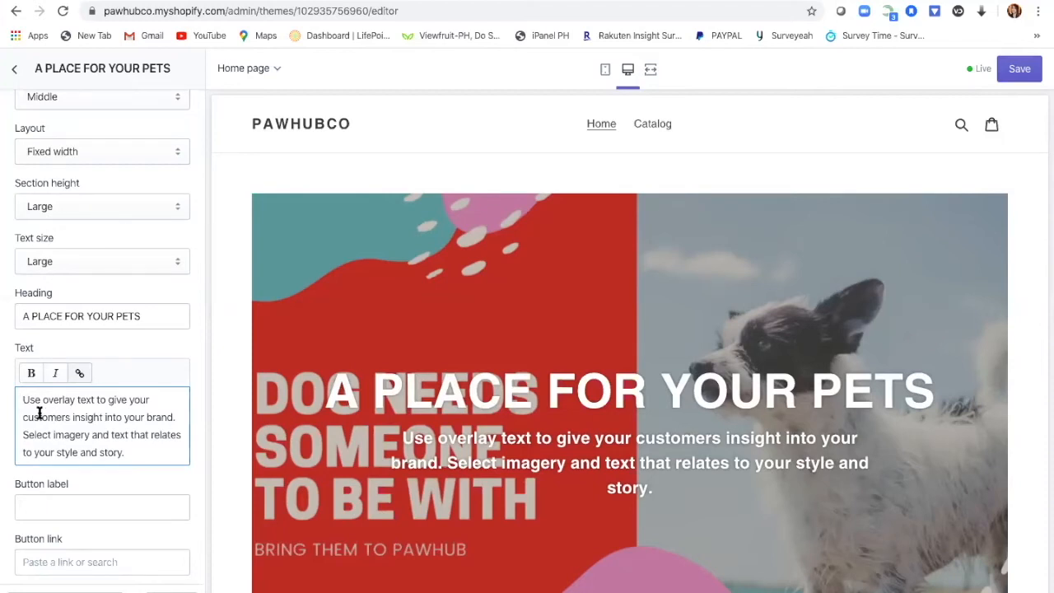
# Step: Select and delete all of the placeholder body text in the section's Text box
pyautogui.moveTo(23, 409); pyautogui.dragTo(152, 445)
pyautogui.moveTo(24, 399); pyautogui.dragTo(141, 462)
pyautogui.press('BackSpace')
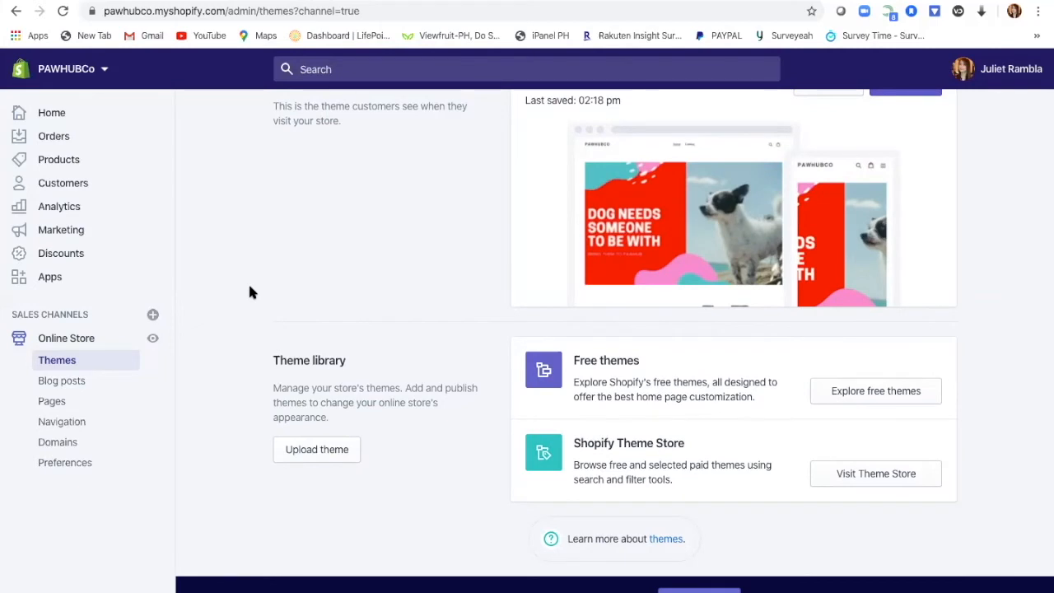
# Step: Look through the General store details, including the Philippine Piso (PHP) currency, then go back to Settings
pyautogui.click(52, 592)
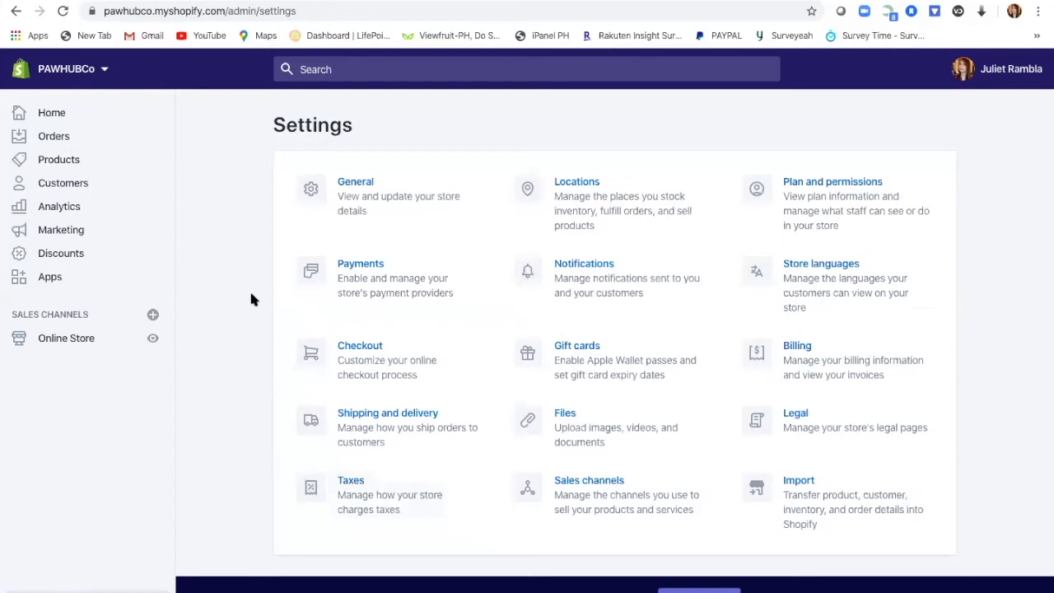
pyautogui.click(372, 198)
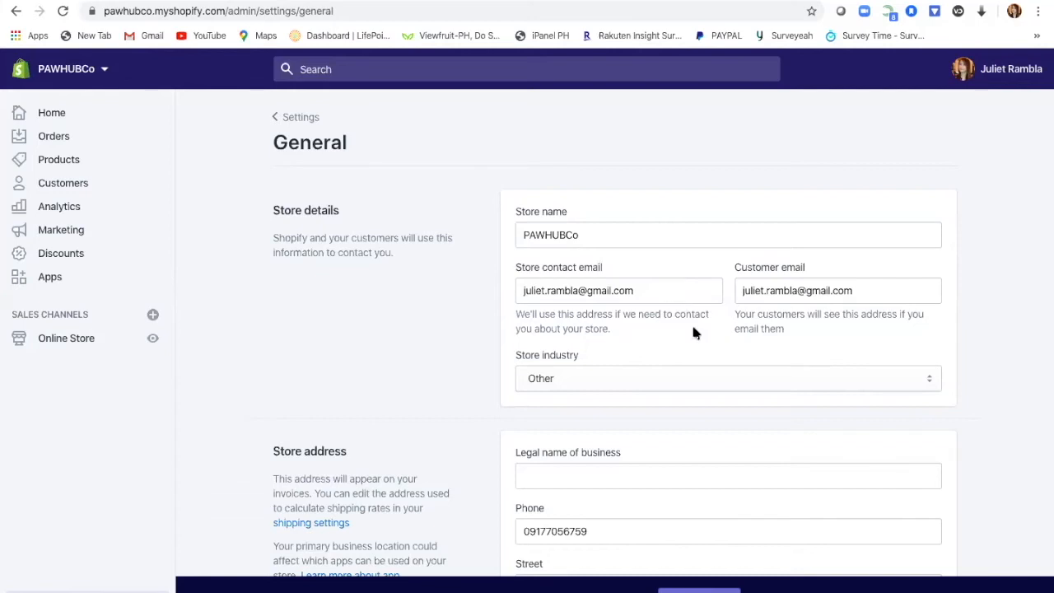
pyautogui.scroll(-2, 698, 407)
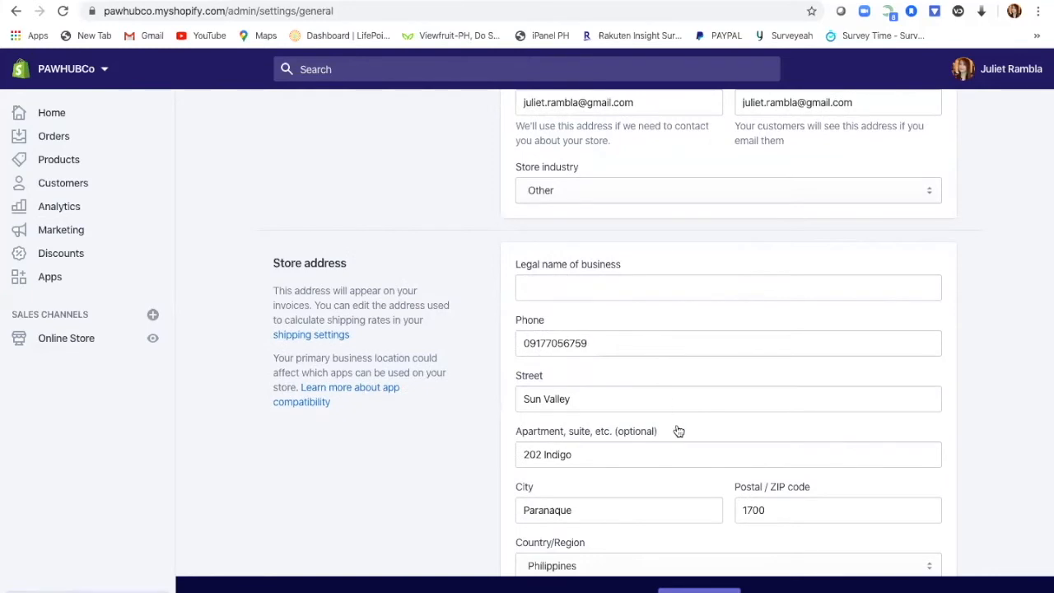
pyautogui.scroll(-4, 709, 433)
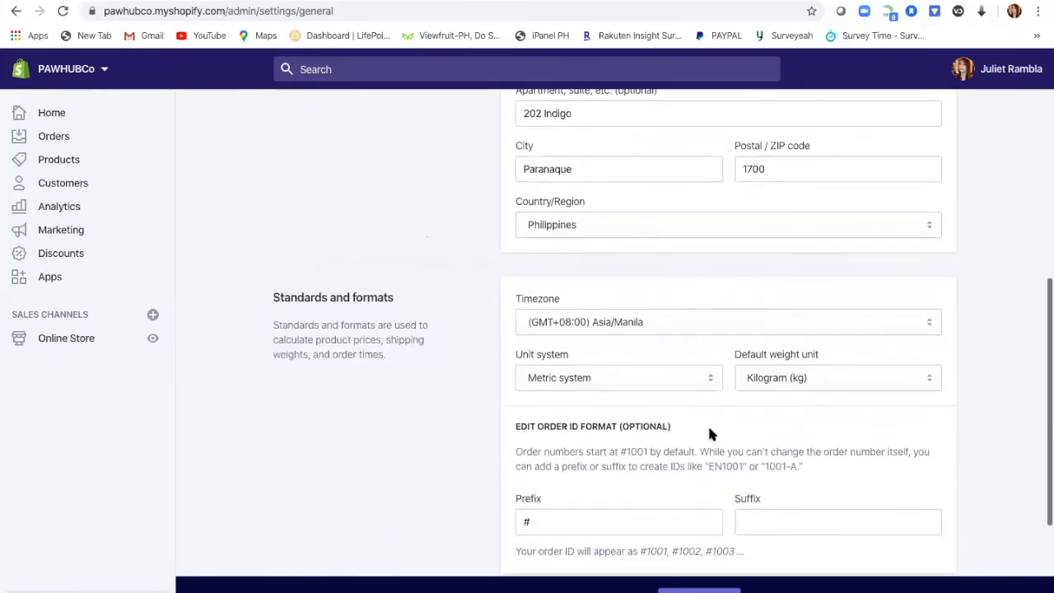
pyautogui.scroll(-1, 710, 433)
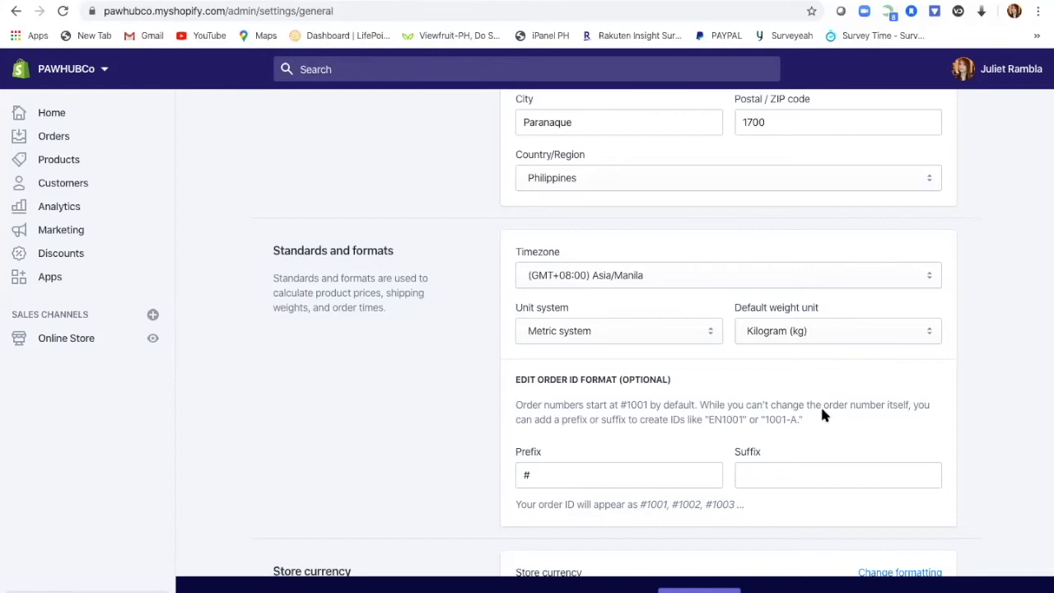
pyautogui.scroll(-3, 823, 414)
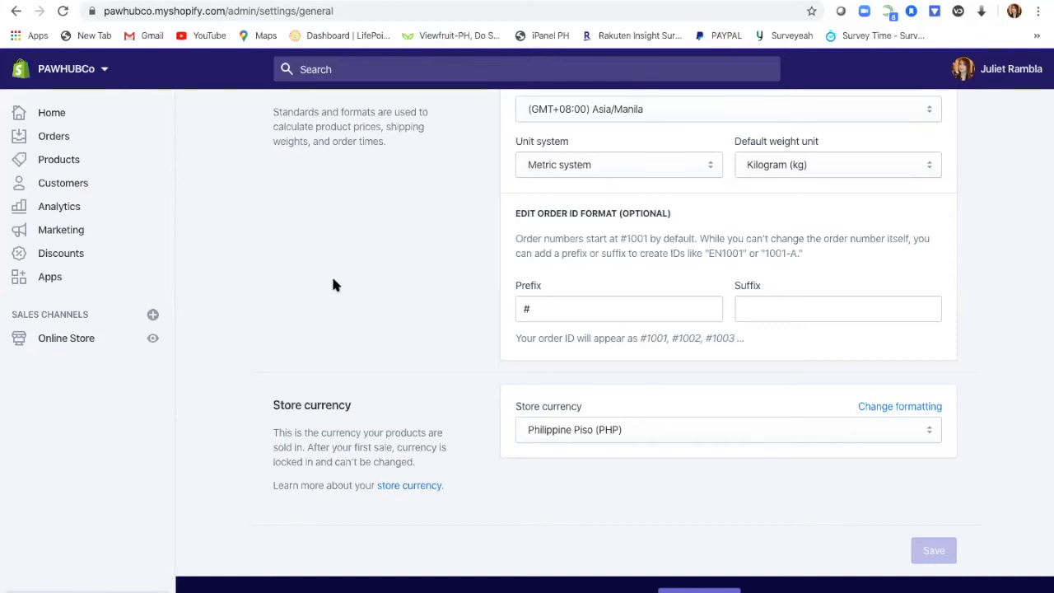
pyautogui.scroll(2, 332, 278)
pyautogui.scroll(4, 330, 286)
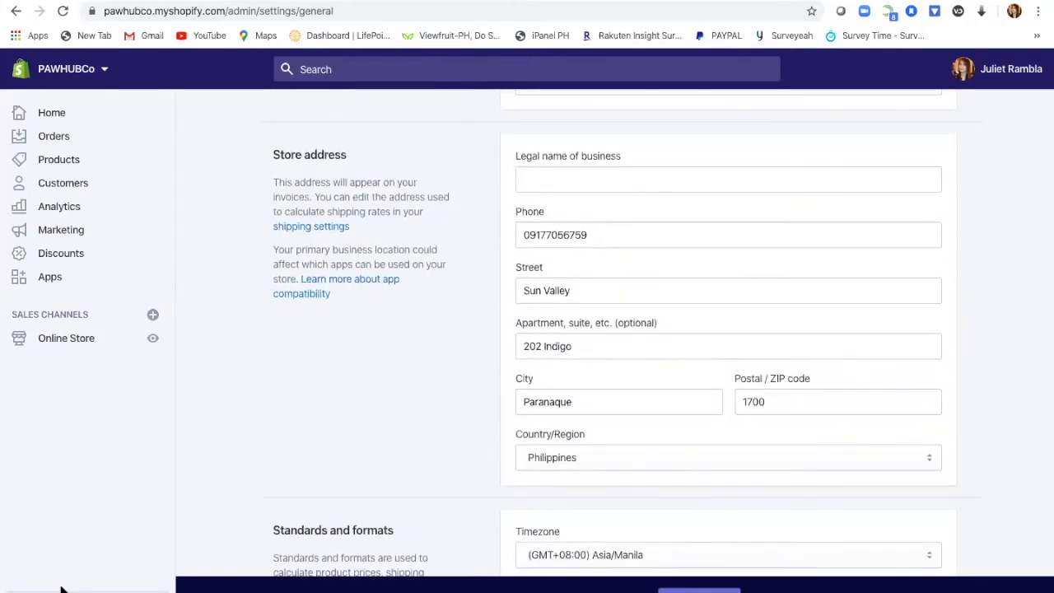
pyautogui.click(51, 591)
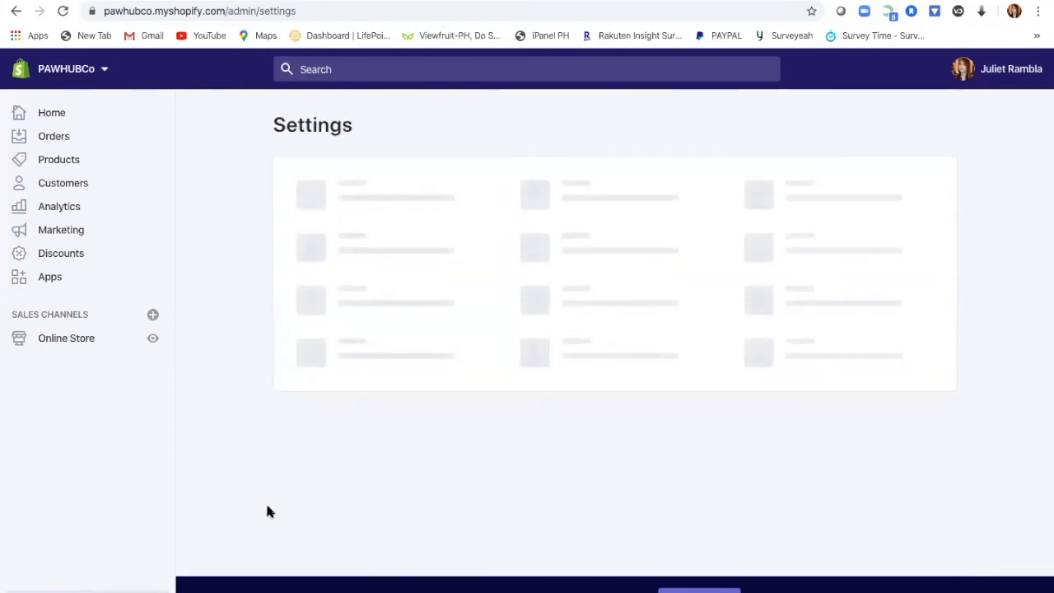
# Step: From Payments settings, list all third-party providers, Bogus Gateway and 2Checkout through PayMaya
pyautogui.click(383, 288)
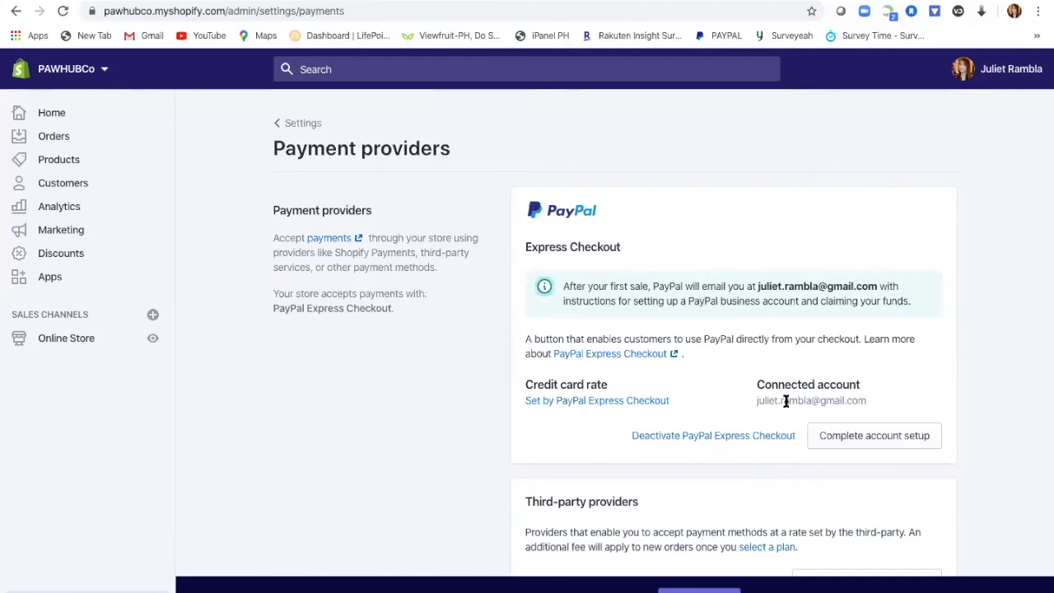
pyautogui.scroll(-1, 1005, 380)
pyautogui.scroll(-1, 1004, 380)
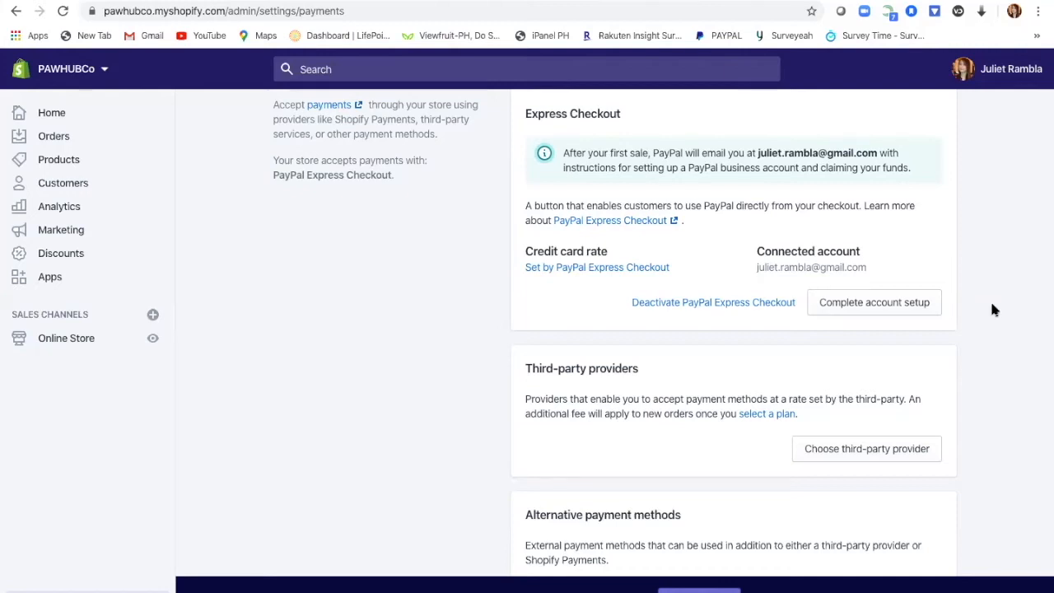
pyautogui.scroll(-1, 995, 358)
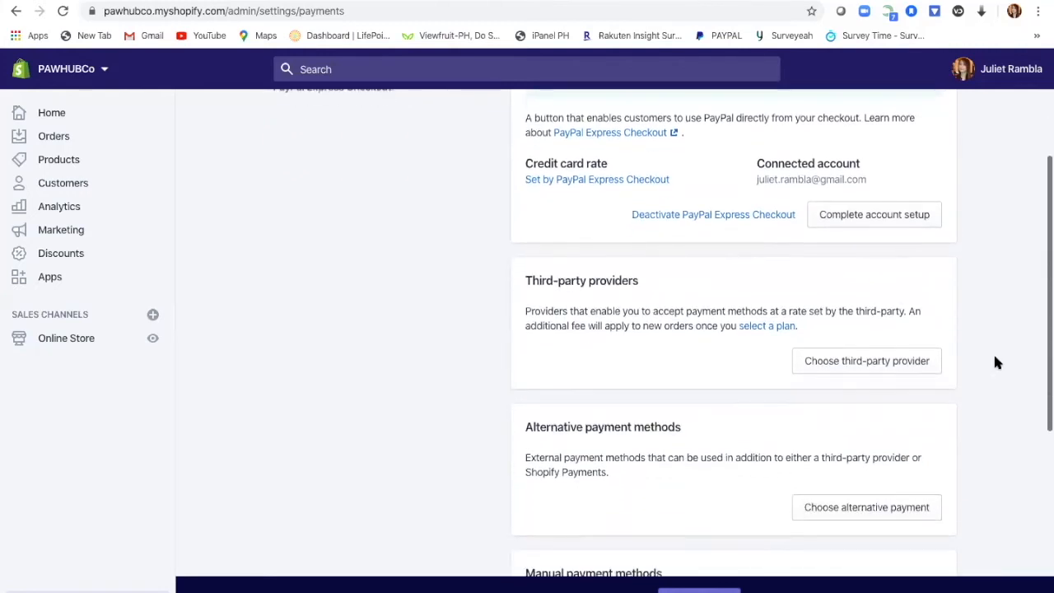
pyautogui.click(911, 363)
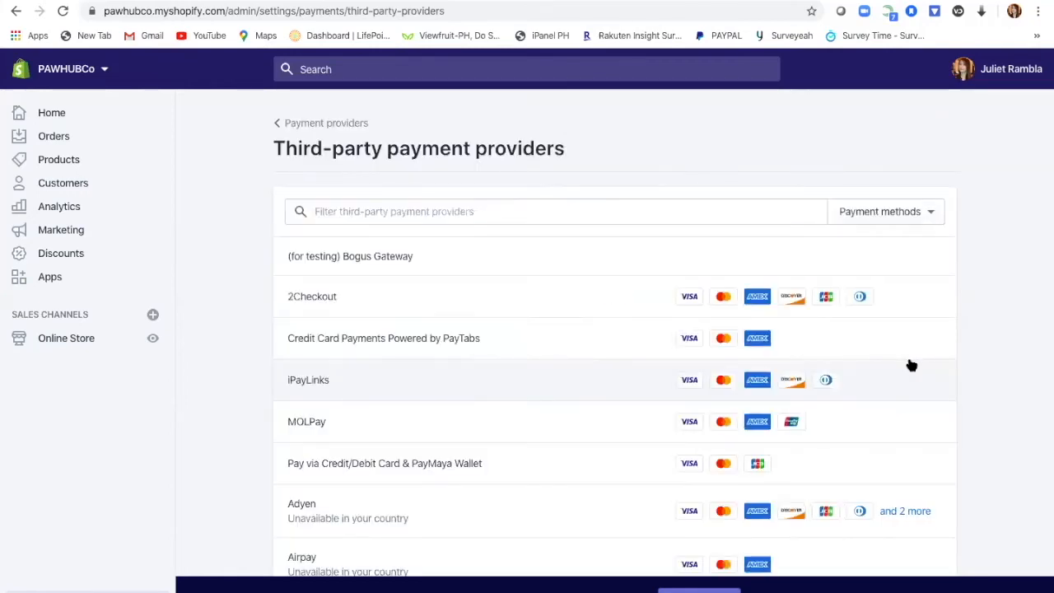
# Step: Check the payment-method filter and scroll the third-party provider list, then go back to Settings
pyautogui.click(902, 213)
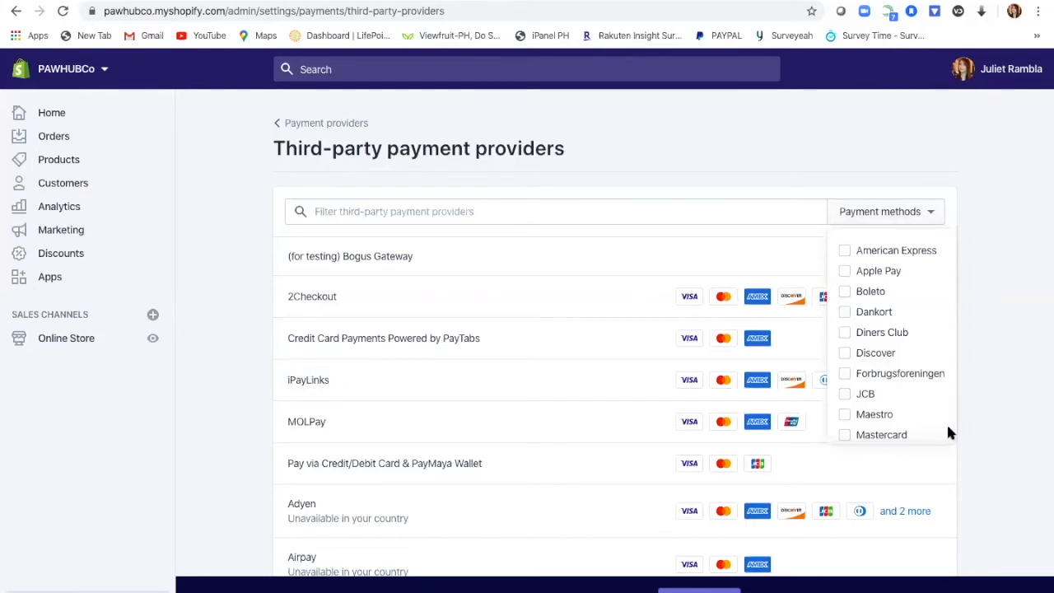
pyautogui.click(976, 295)
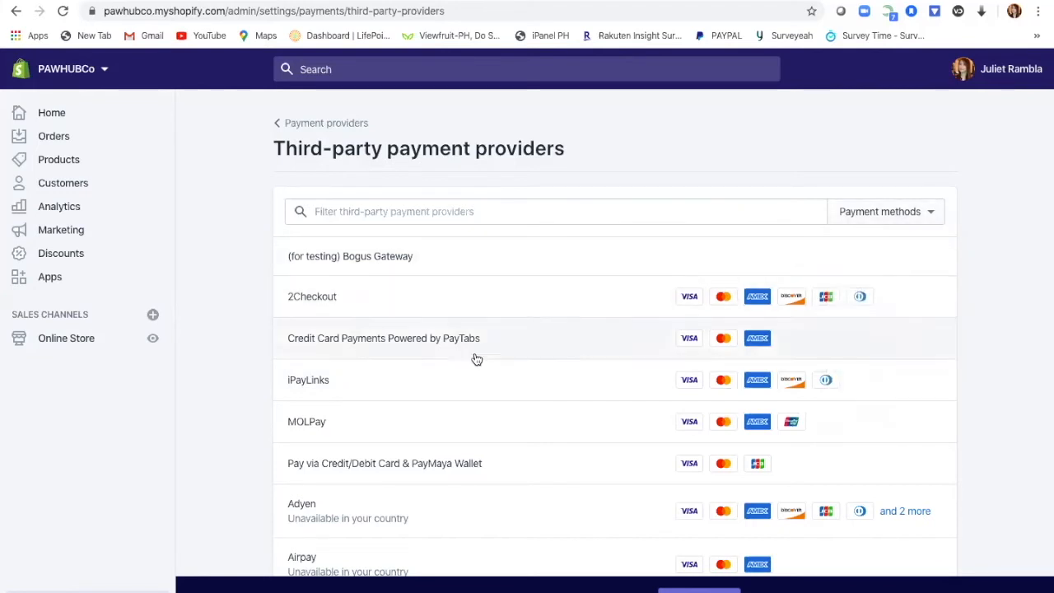
pyautogui.scroll(-3, 603, 464)
pyautogui.scroll(-15, 602, 464)
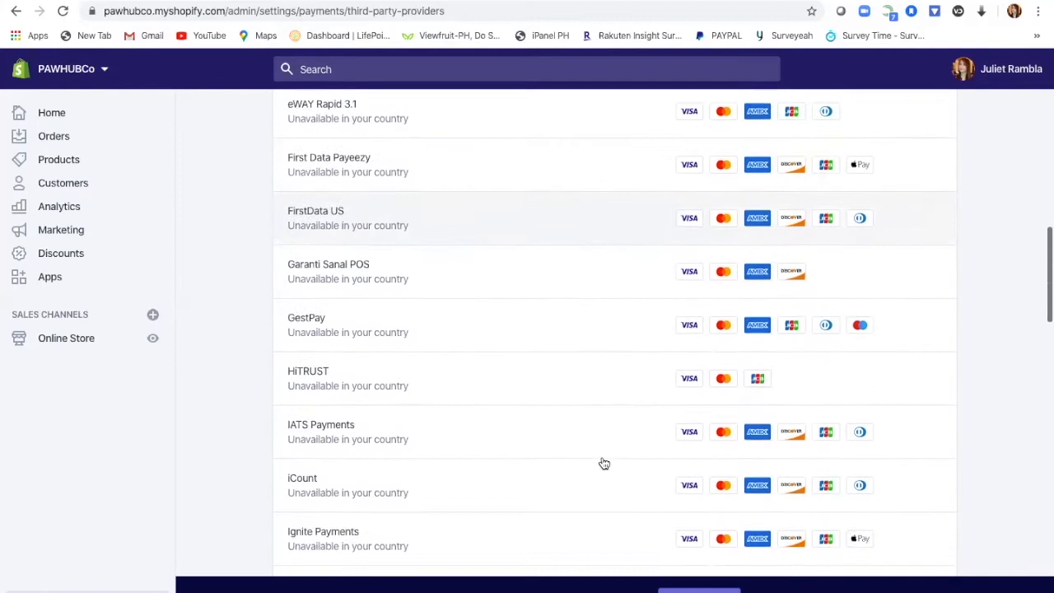
pyautogui.scroll(-15, 592, 364)
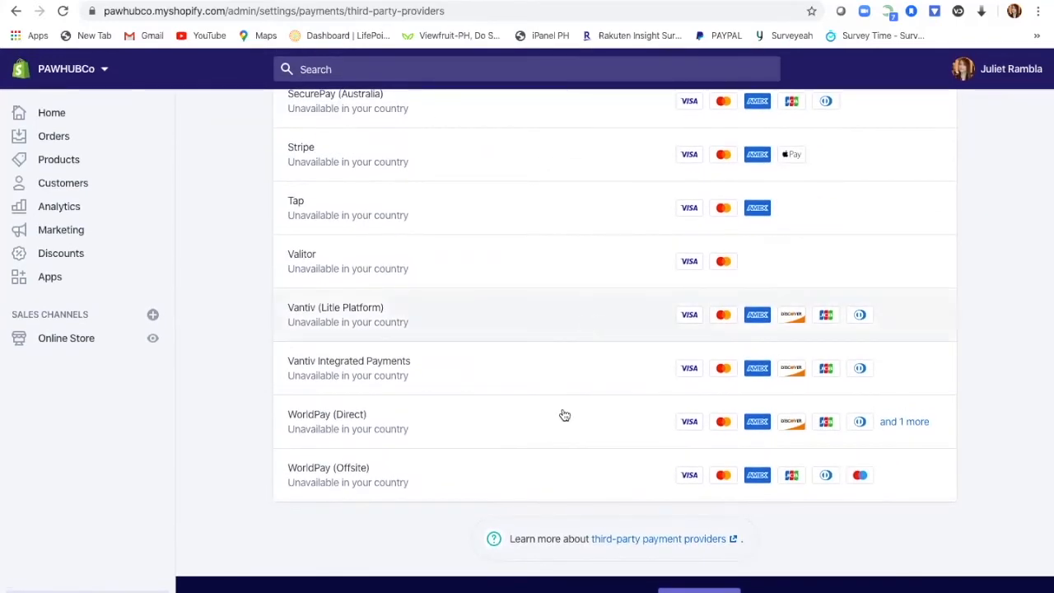
pyautogui.scroll(13, 982, 319)
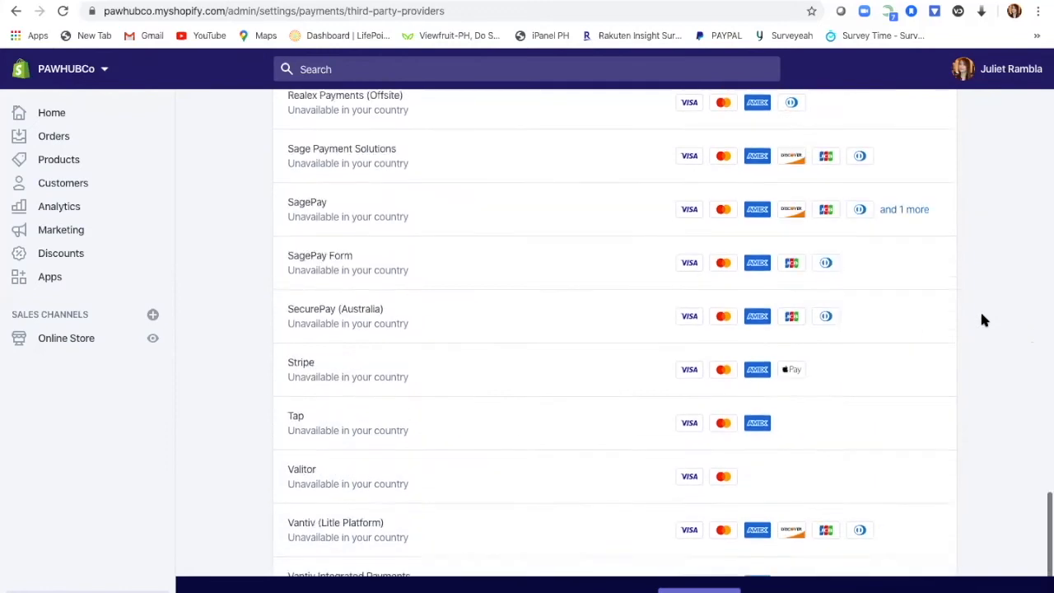
pyautogui.scroll(15, 982, 320)
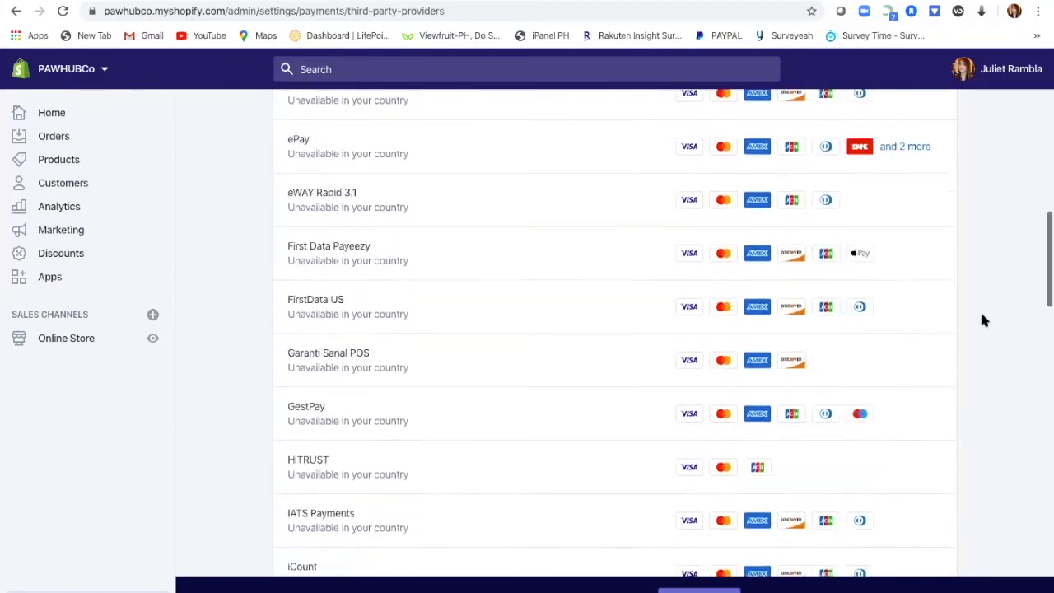
pyautogui.scroll(5, 981, 320)
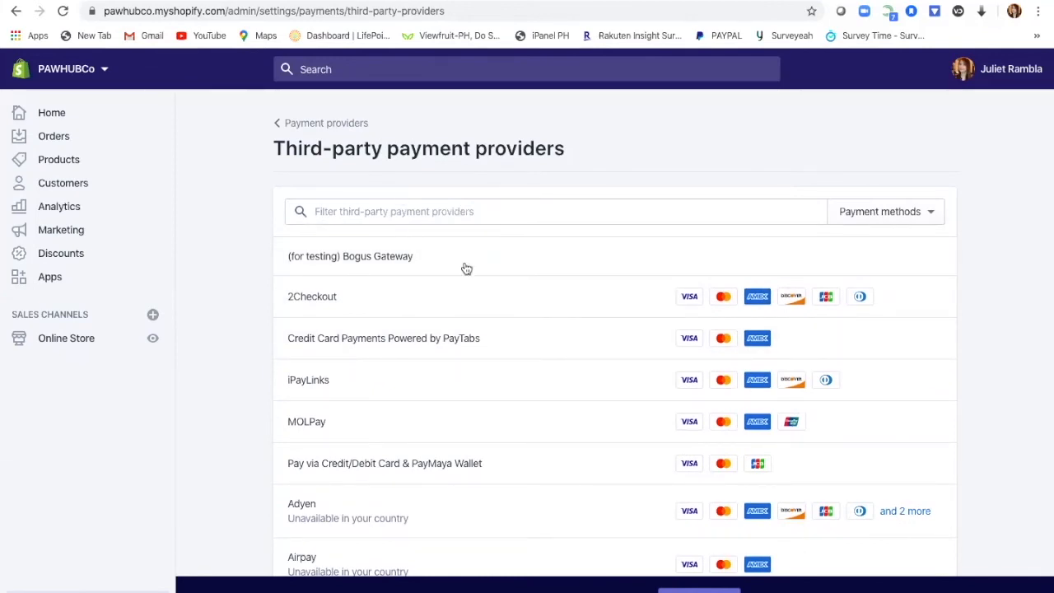
pyautogui.click(51, 591)
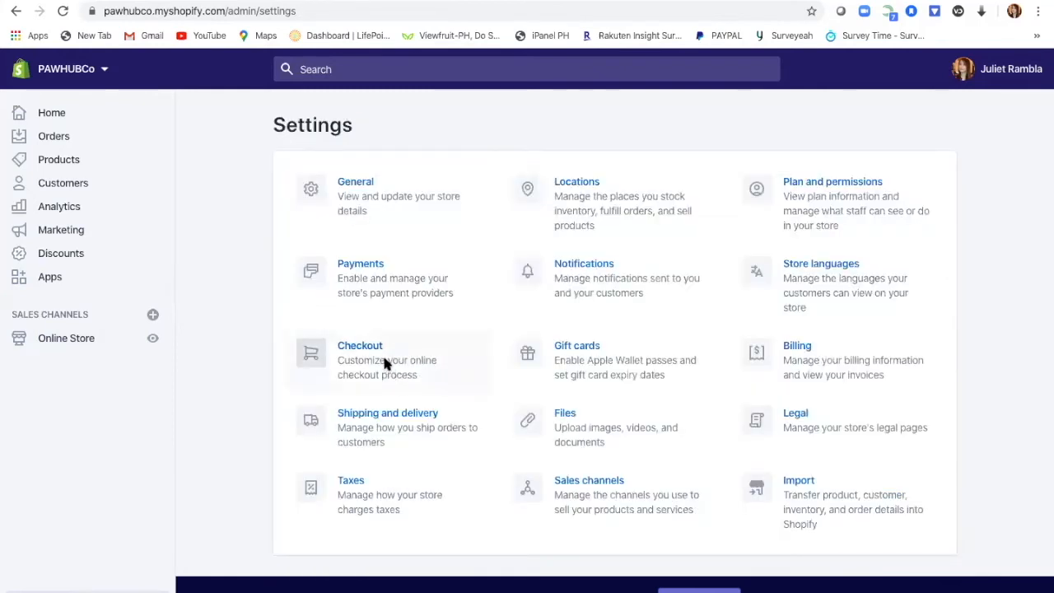
# Step: Scroll through Checkout settings: customer accounts, contact, form options, tipping and order processing
pyautogui.click(384, 362)
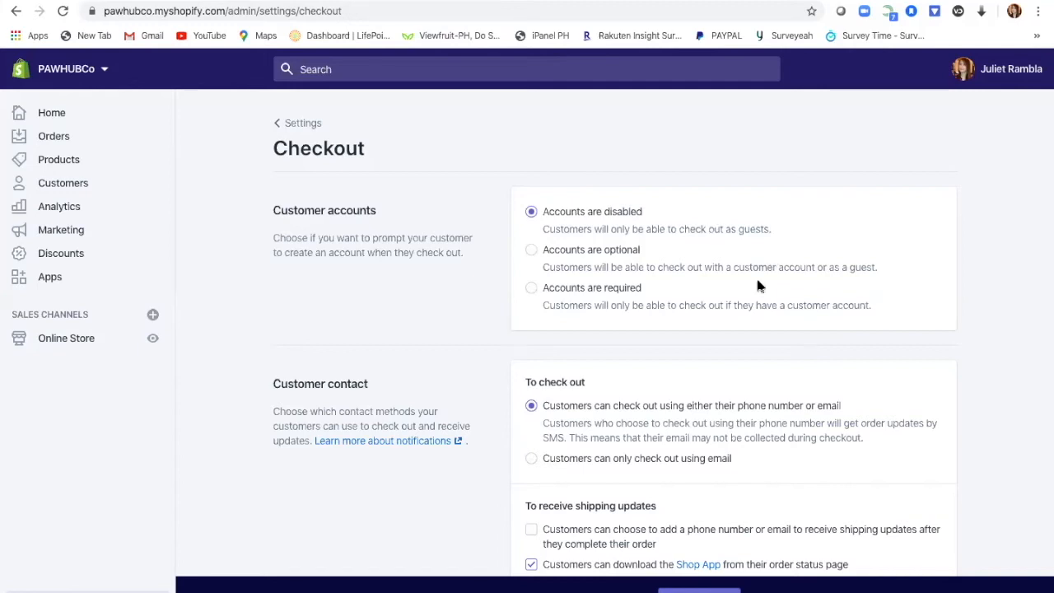
pyautogui.scroll(-3, 758, 284)
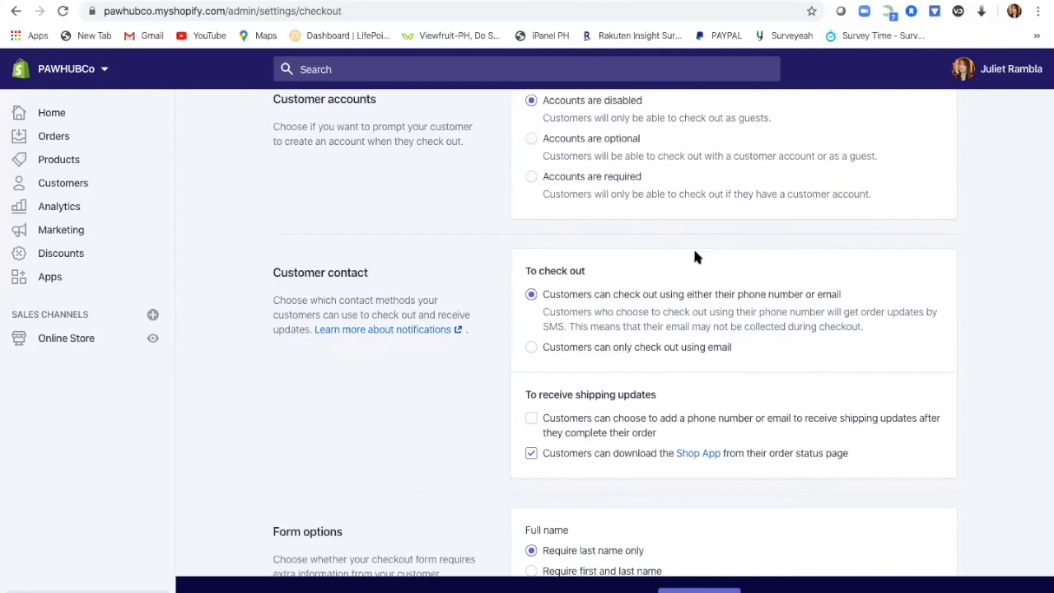
pyautogui.scroll(-3, 713, 255)
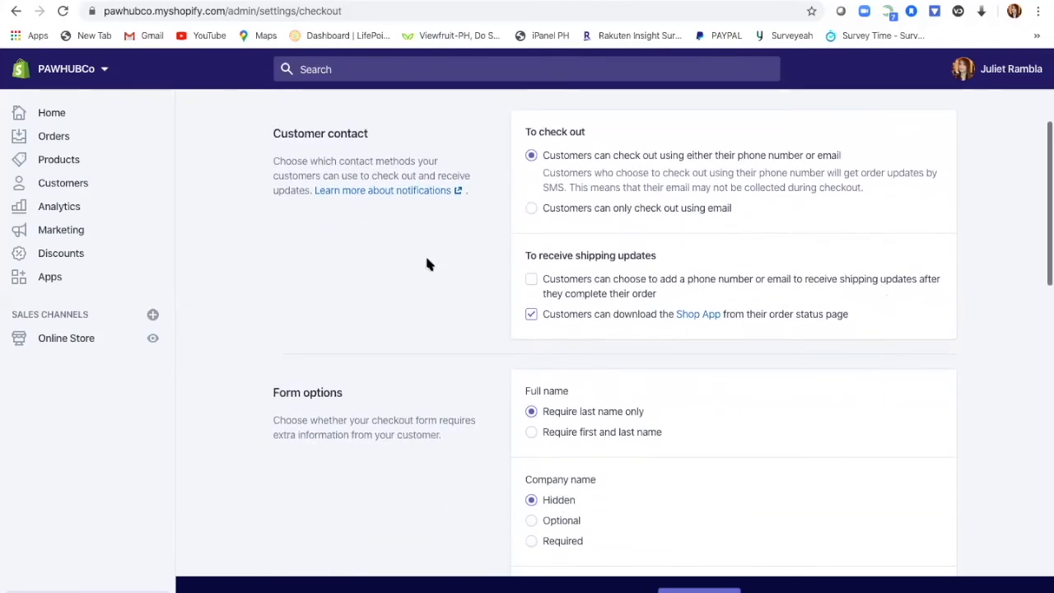
pyautogui.scroll(1, 427, 262)
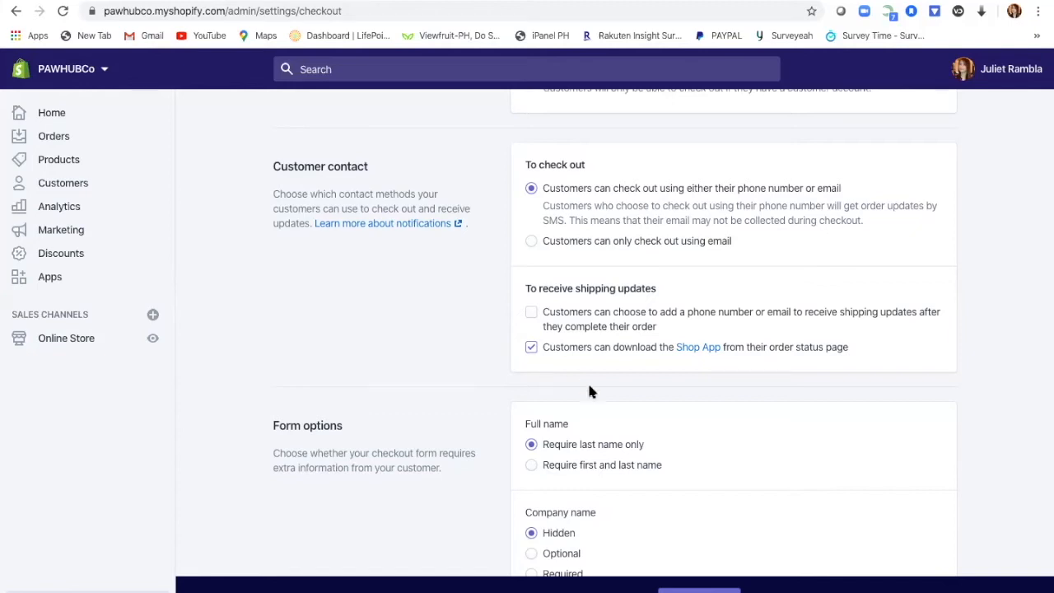
pyautogui.scroll(-3, 634, 394)
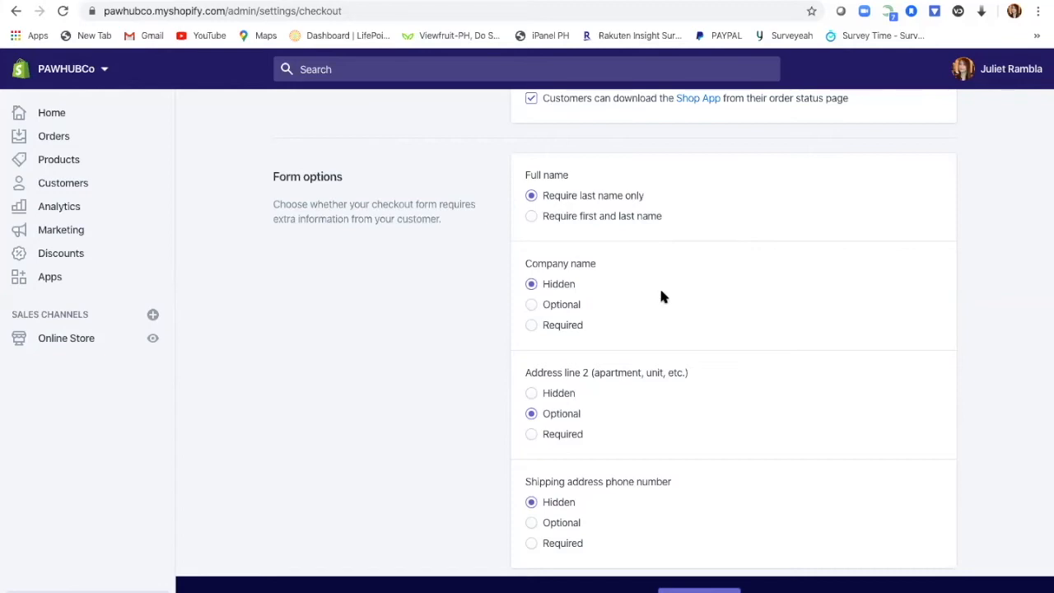
pyautogui.scroll(-2, 661, 297)
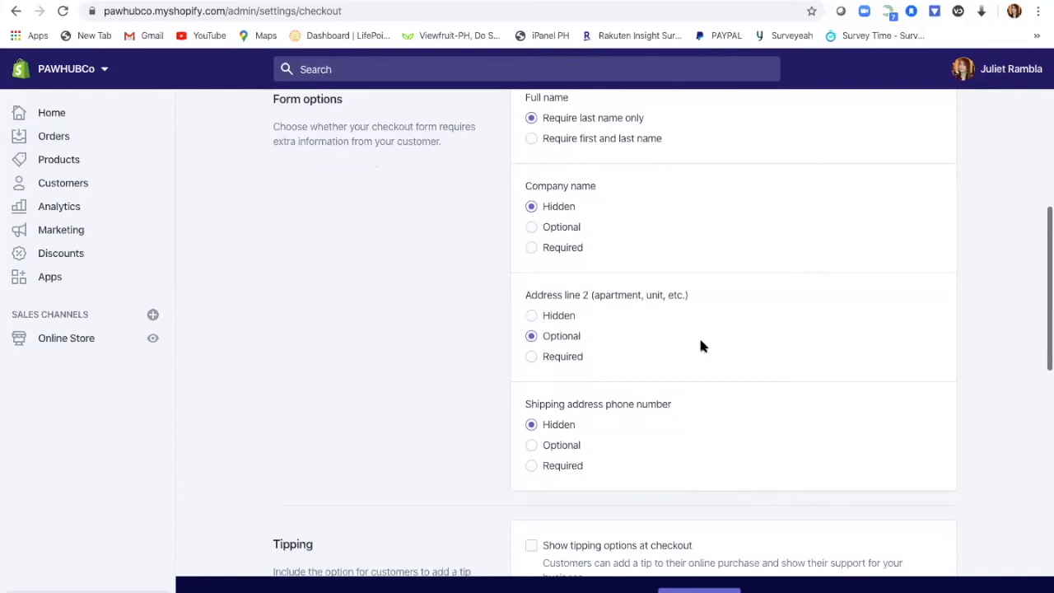
pyautogui.scroll(-4, 700, 346)
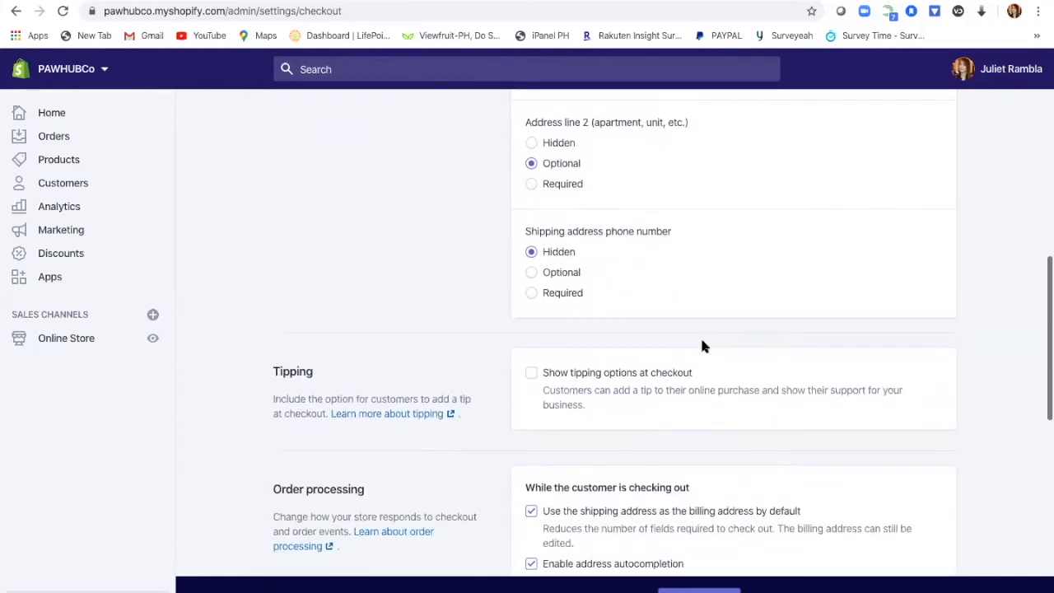
pyautogui.scroll(-3, 701, 346)
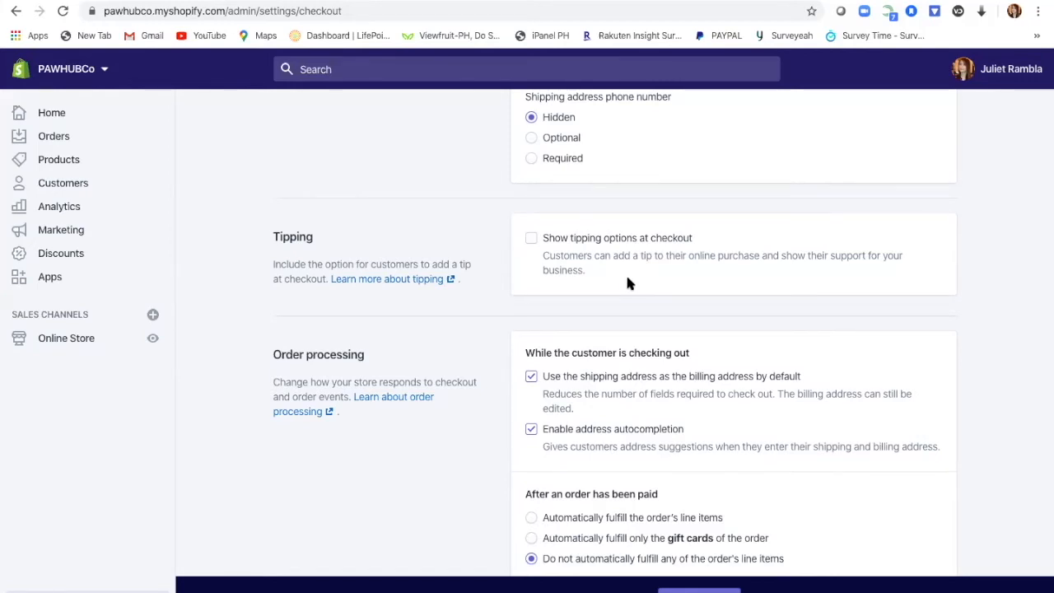
pyautogui.scroll(-2, 627, 277)
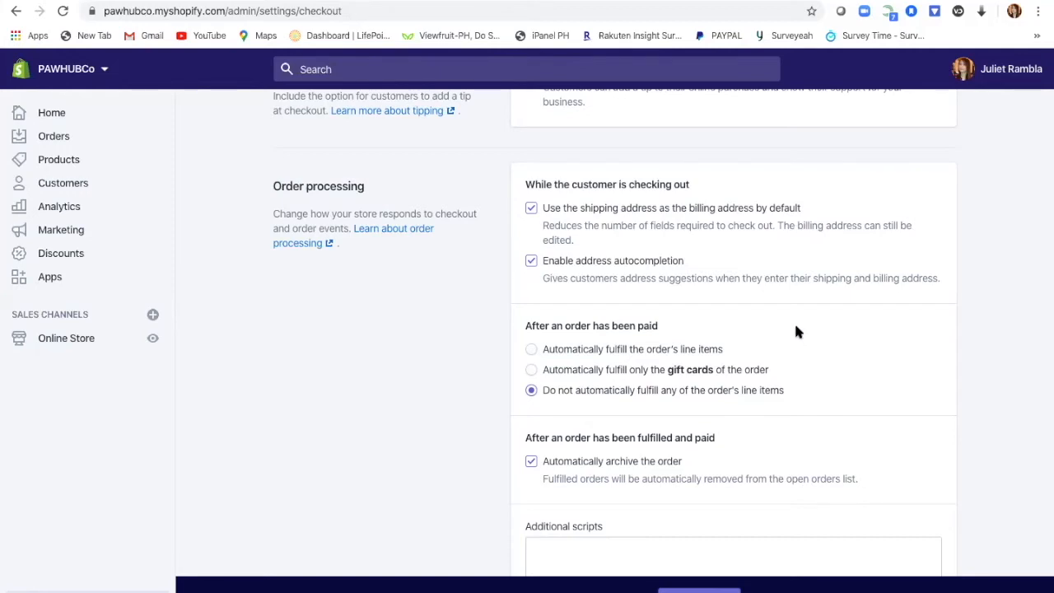
# Step: Toggle 'Use the shipping address as the billing address' off and back on, leaving checkout unchanged
pyautogui.click(532, 211)
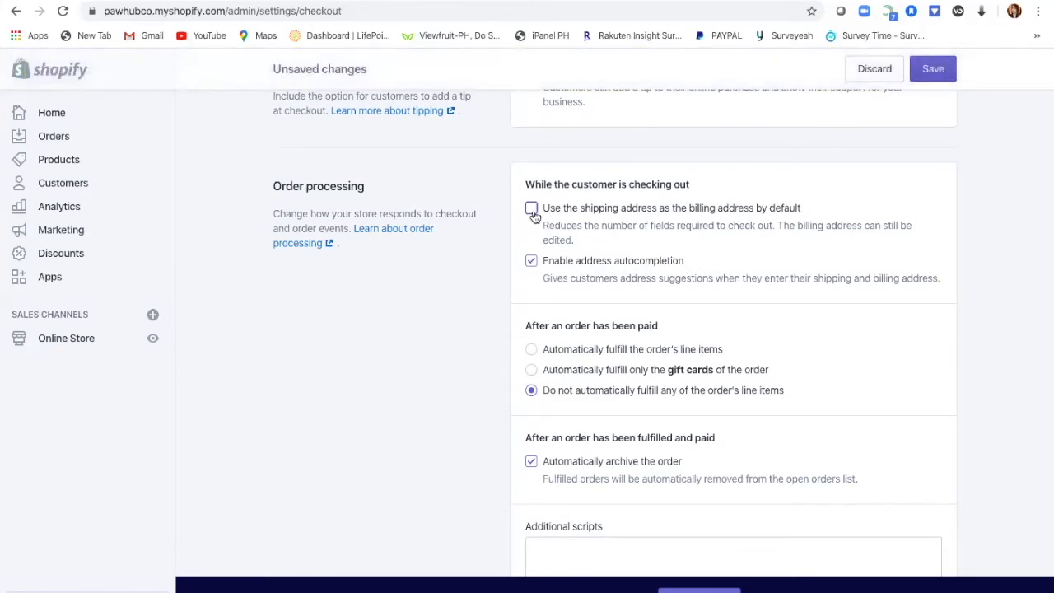
pyautogui.click(533, 211)
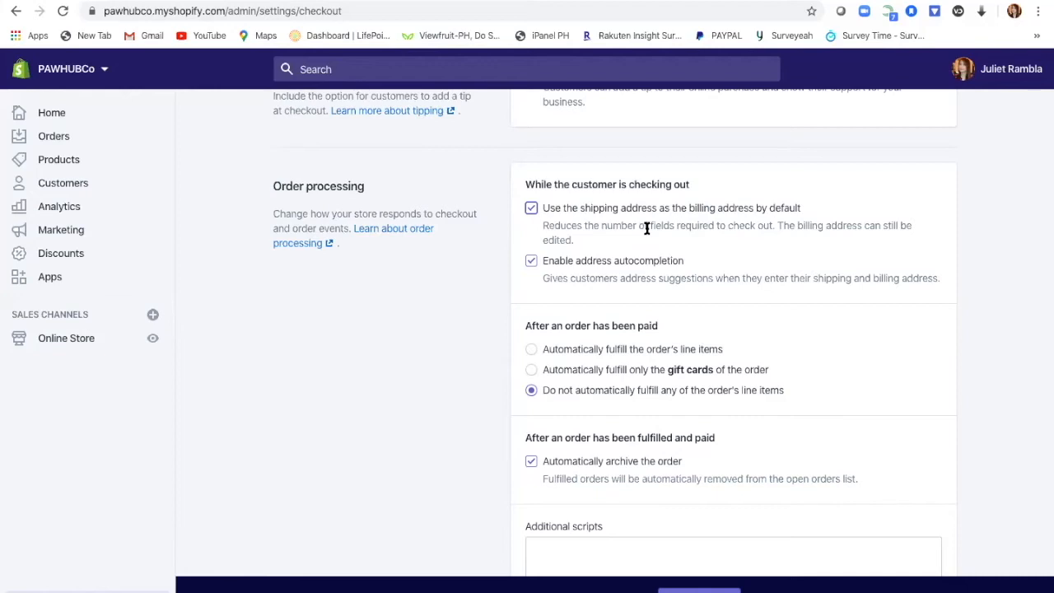
pyautogui.scroll(-3, 778, 353)
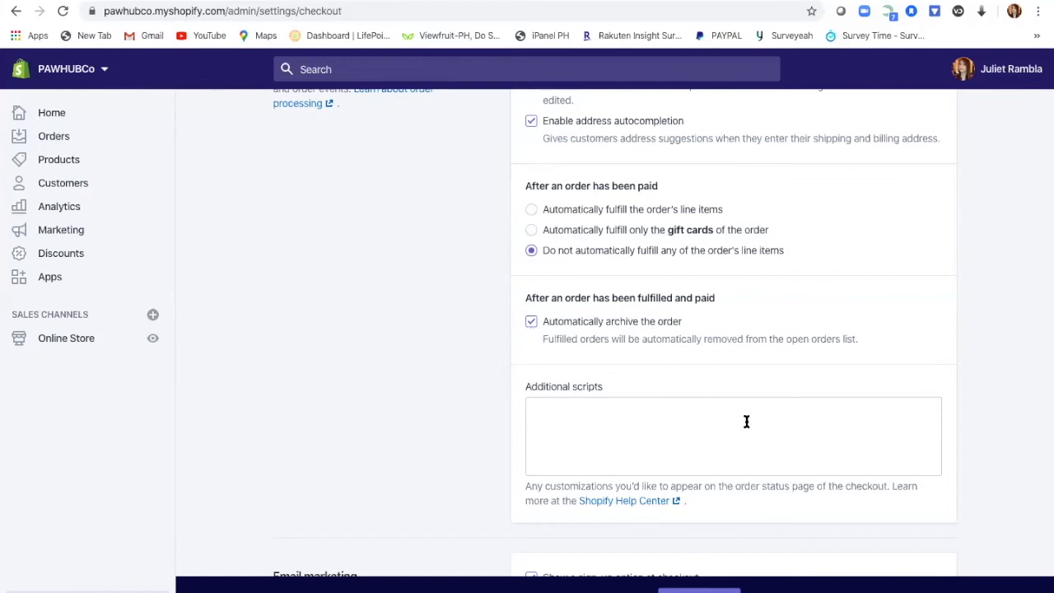
pyautogui.scroll(-3, 747, 422)
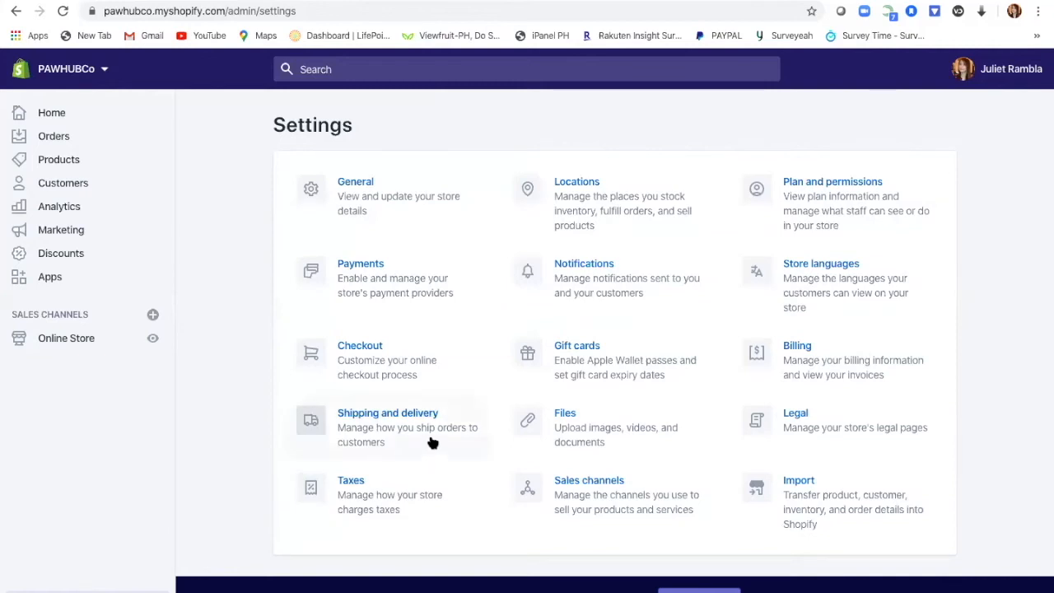
# Step: Open Shipping and delivery and scroll to the Domestic and Rest of World general rates
pyautogui.click(380, 434)
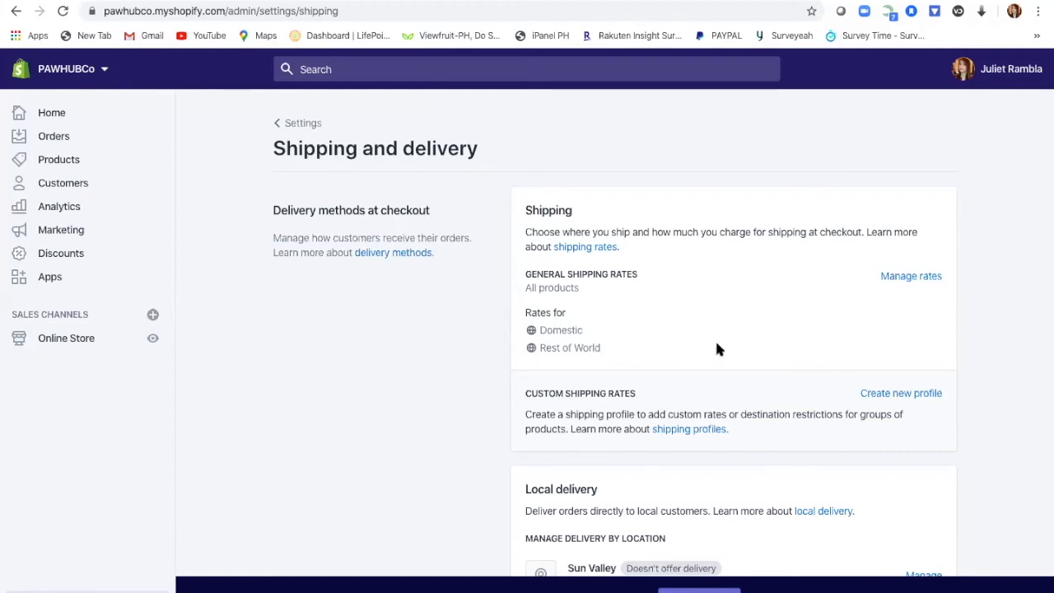
pyautogui.scroll(-1, 716, 344)
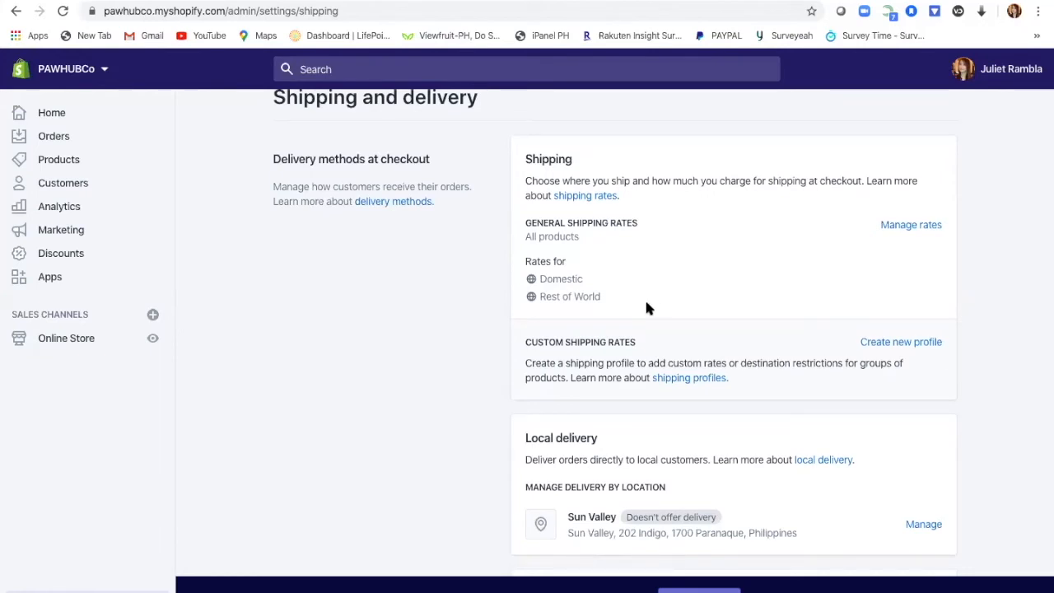
# Step: Scroll through the General profile's Domestic and Rest of World zone rates, then go back to Settings
pyautogui.click(897, 228)
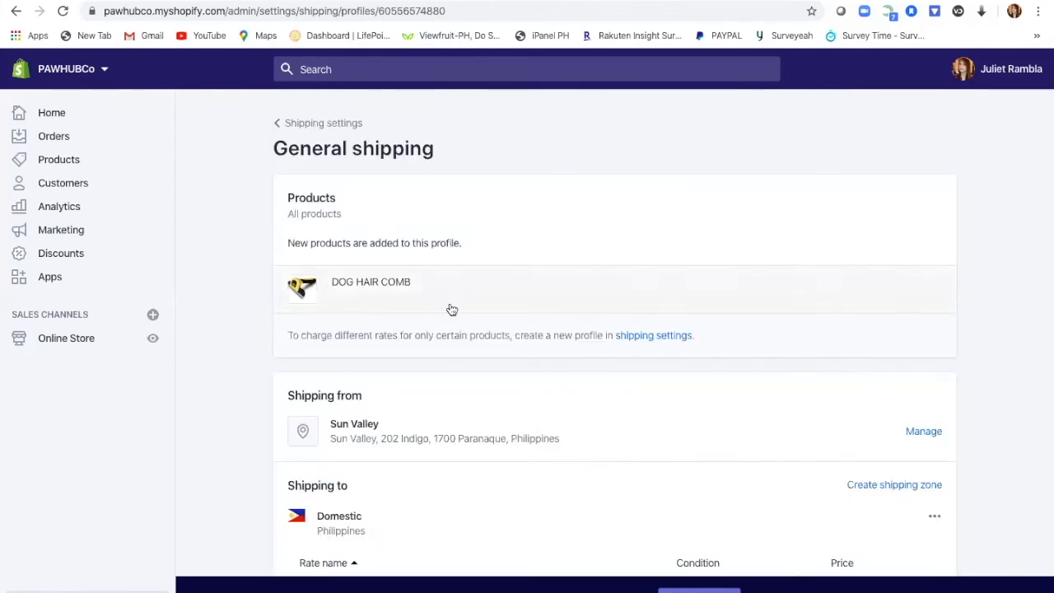
pyautogui.scroll(-4, 606, 431)
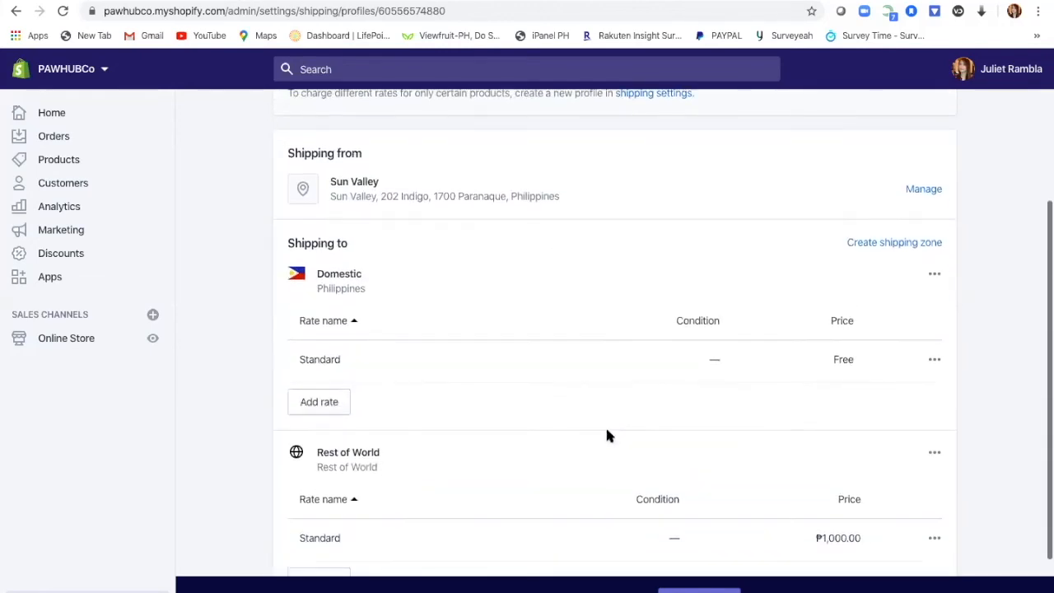
pyautogui.scroll(-1, 606, 429)
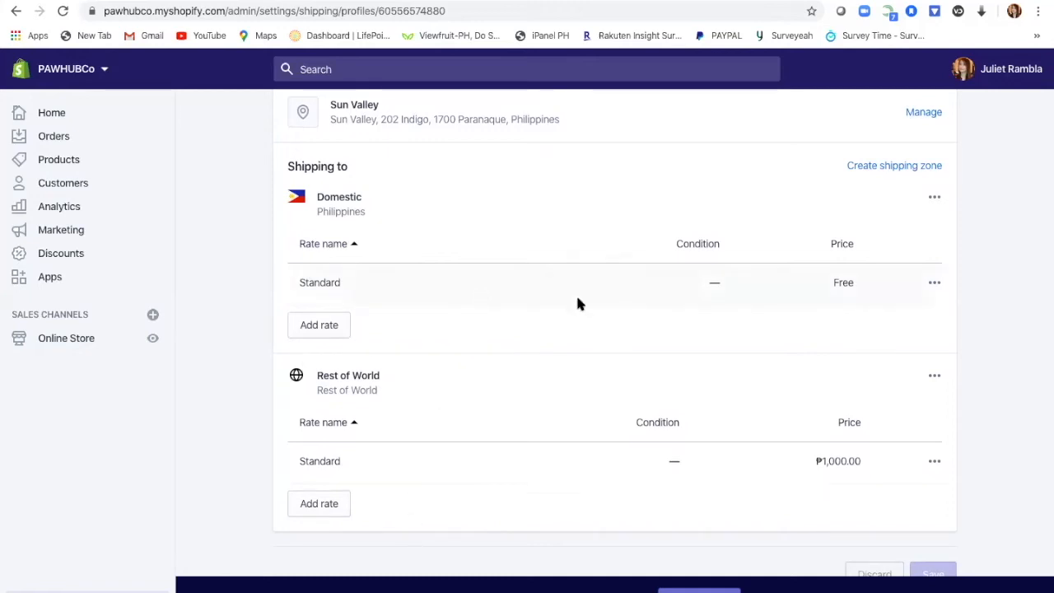
pyautogui.scroll(3, 996, 299)
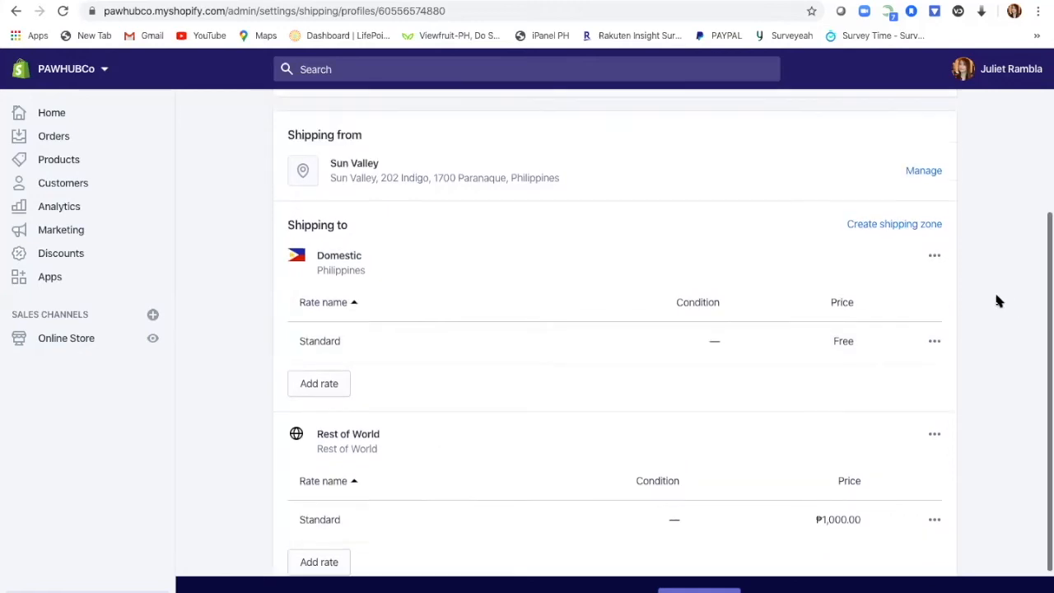
pyautogui.scroll(1, 996, 301)
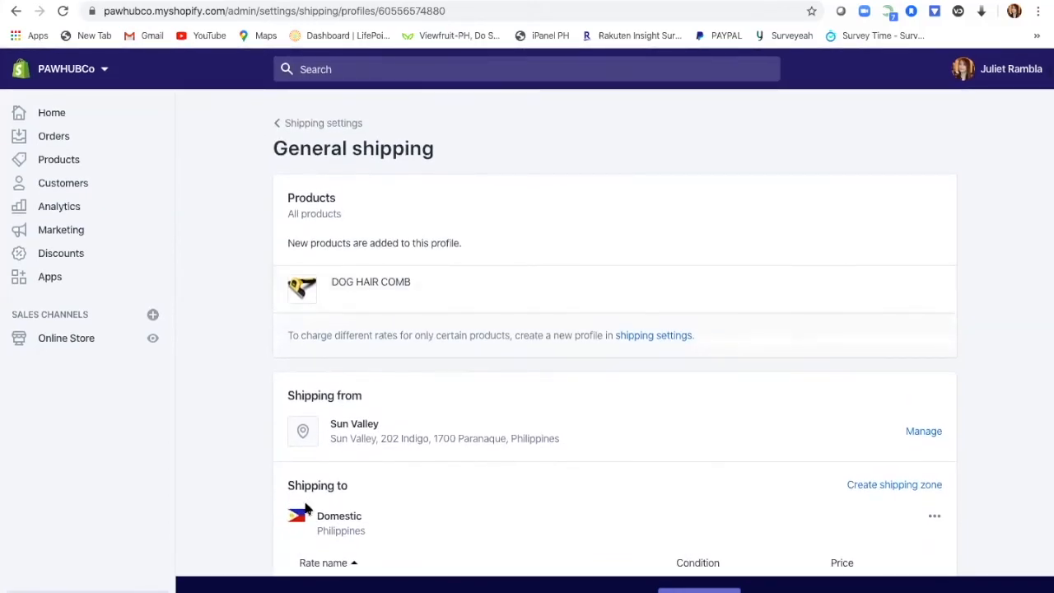
pyautogui.click(52, 592)
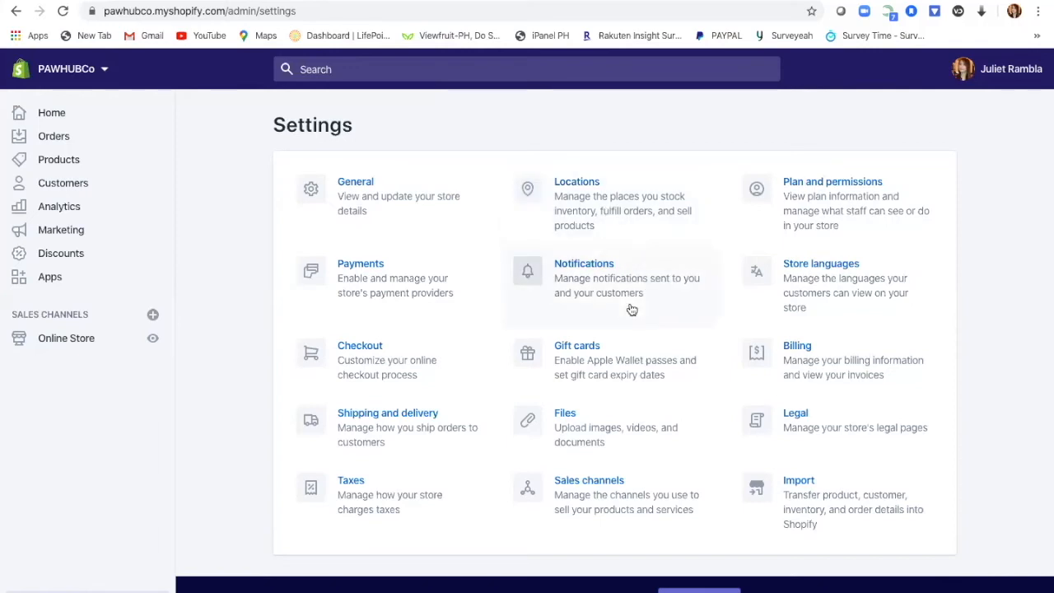
# Step: Open Notifications and review the Orders, Shipping, Local delivery and Local pickup customer emails
pyautogui.click(604, 279)
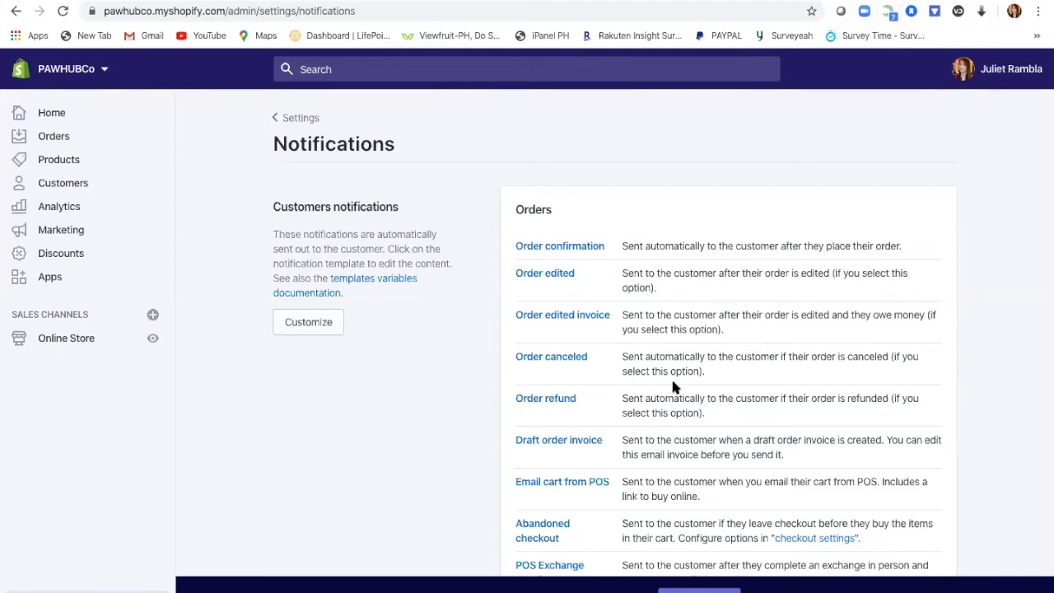
pyautogui.scroll(-4, 769, 400)
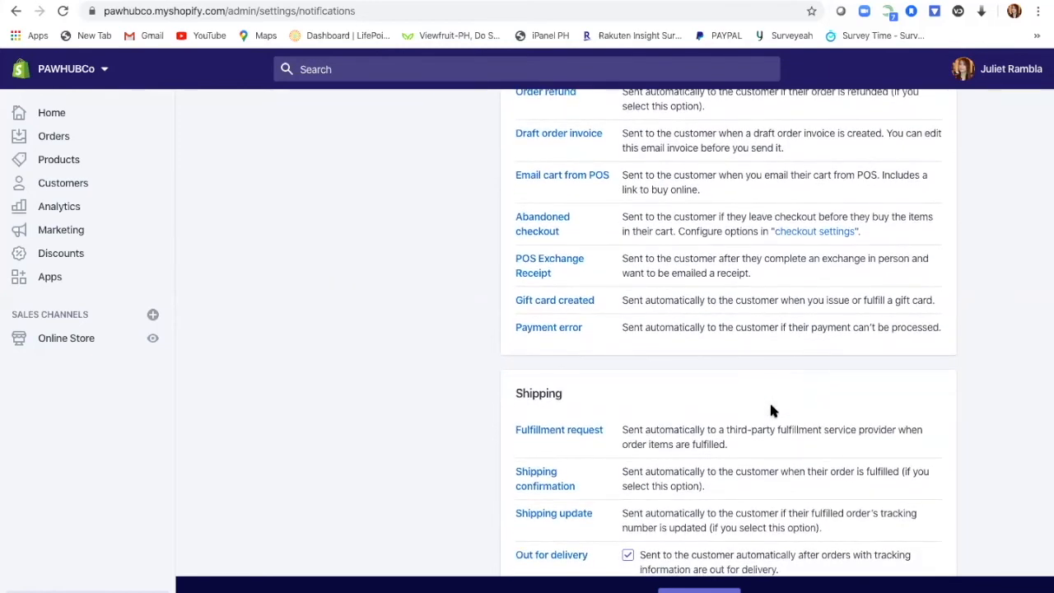
pyautogui.scroll(-3, 771, 407)
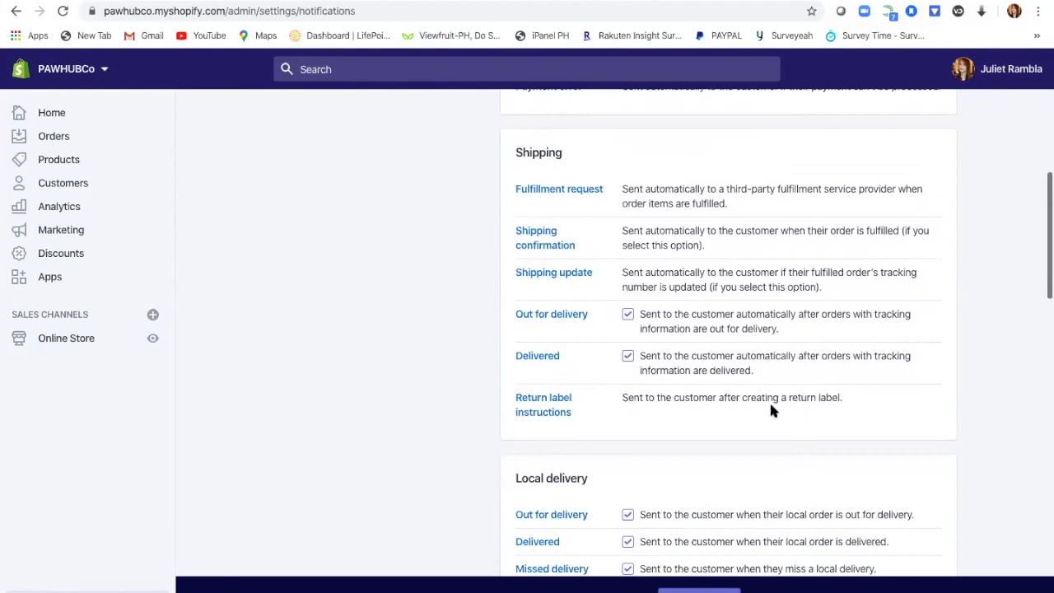
pyautogui.scroll(-2, 771, 405)
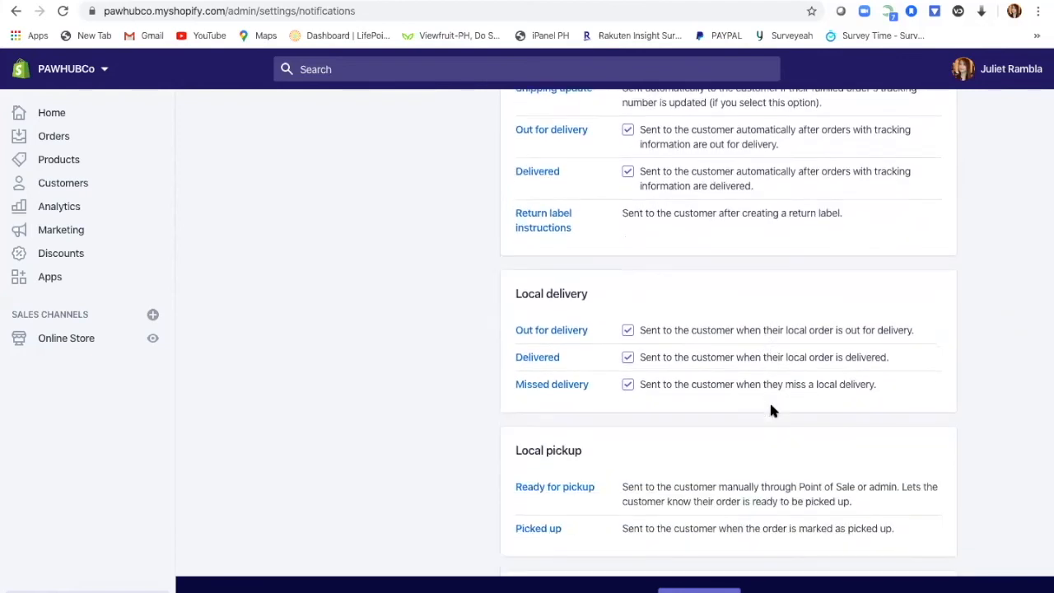
pyautogui.scroll(-1, 771, 409)
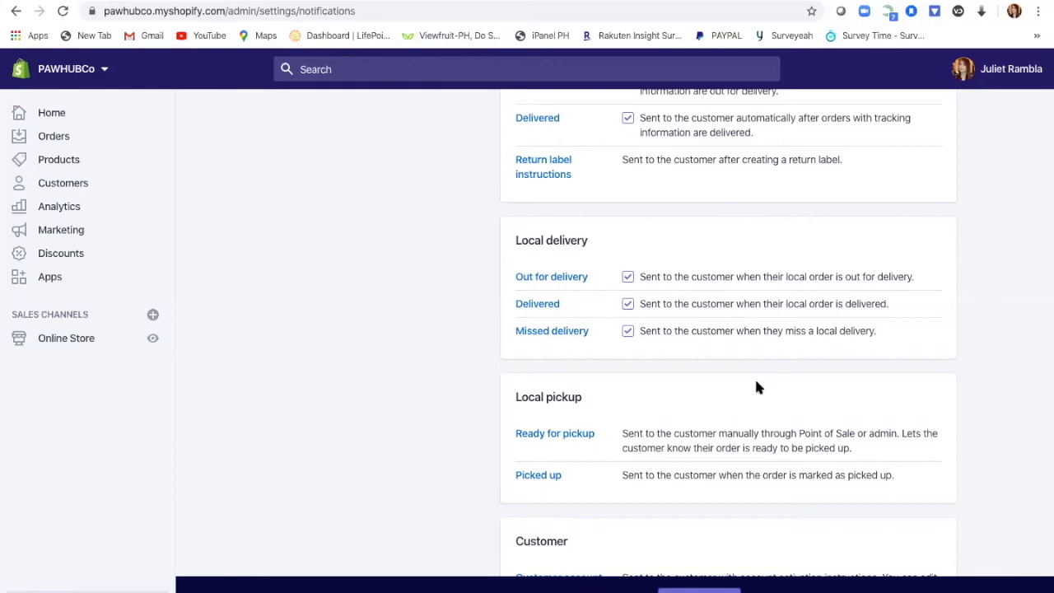
# Step: Review the staff order notification recipients and the empty Webhooks section, then return to Settings
pyautogui.scroll(-3, 757, 387)
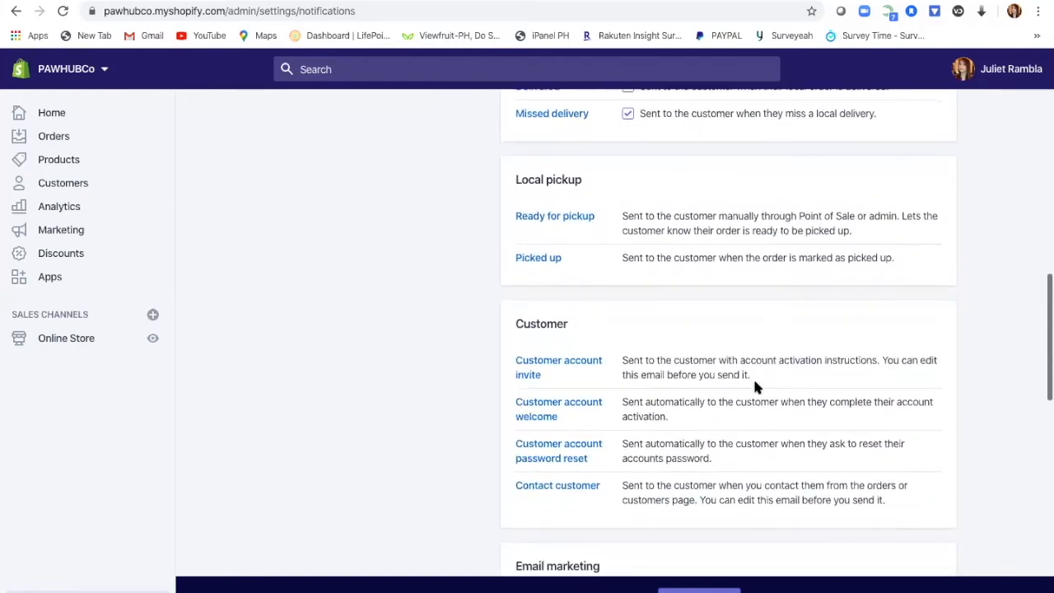
pyautogui.scroll(-1, 756, 387)
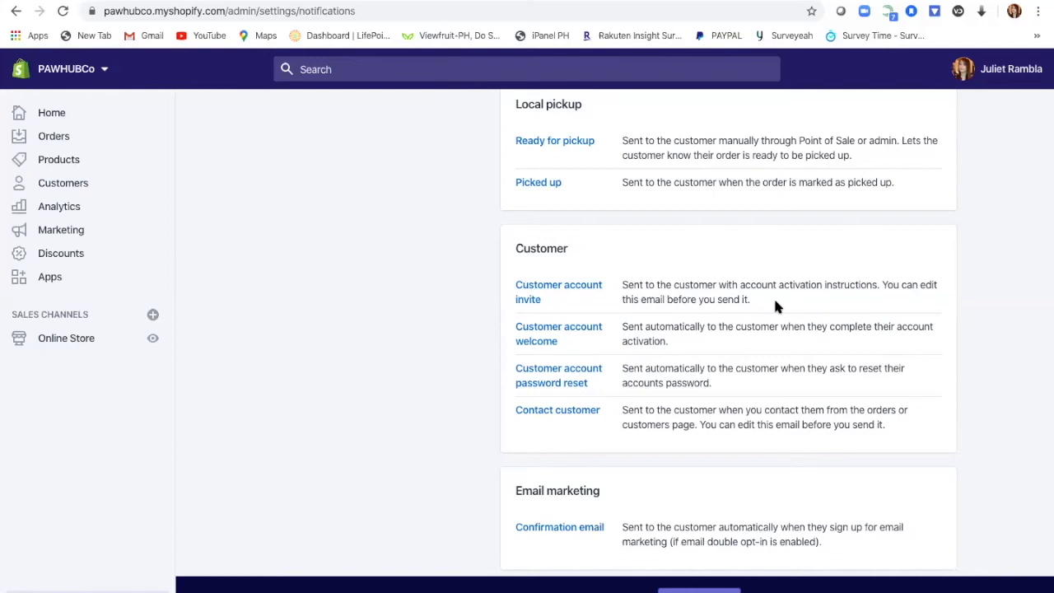
pyautogui.scroll(-2, 765, 438)
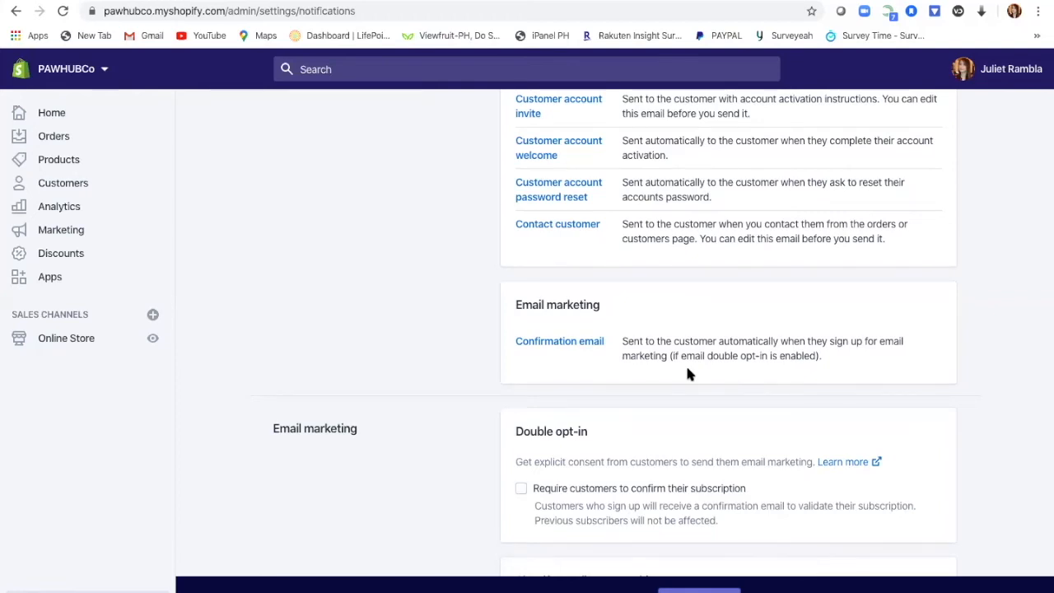
pyautogui.scroll(-3, 688, 373)
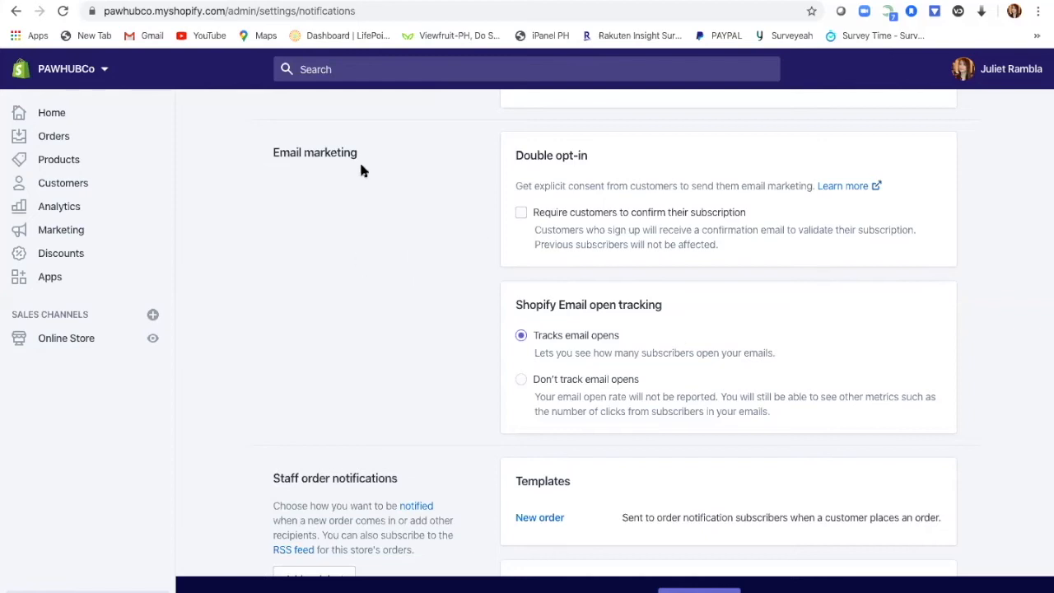
pyautogui.scroll(-5, 557, 383)
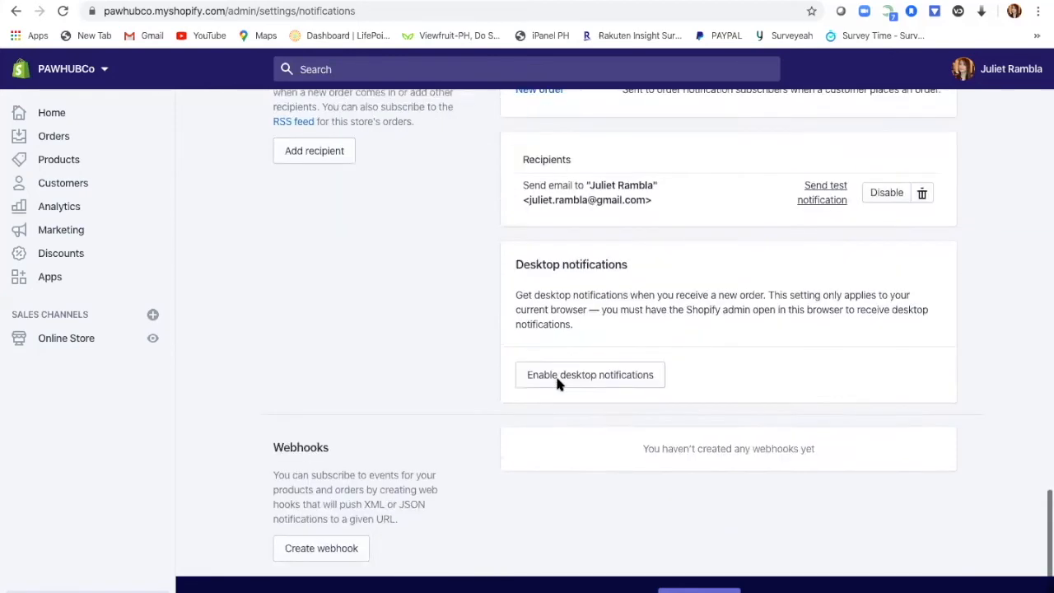
pyautogui.scroll(2, 557, 384)
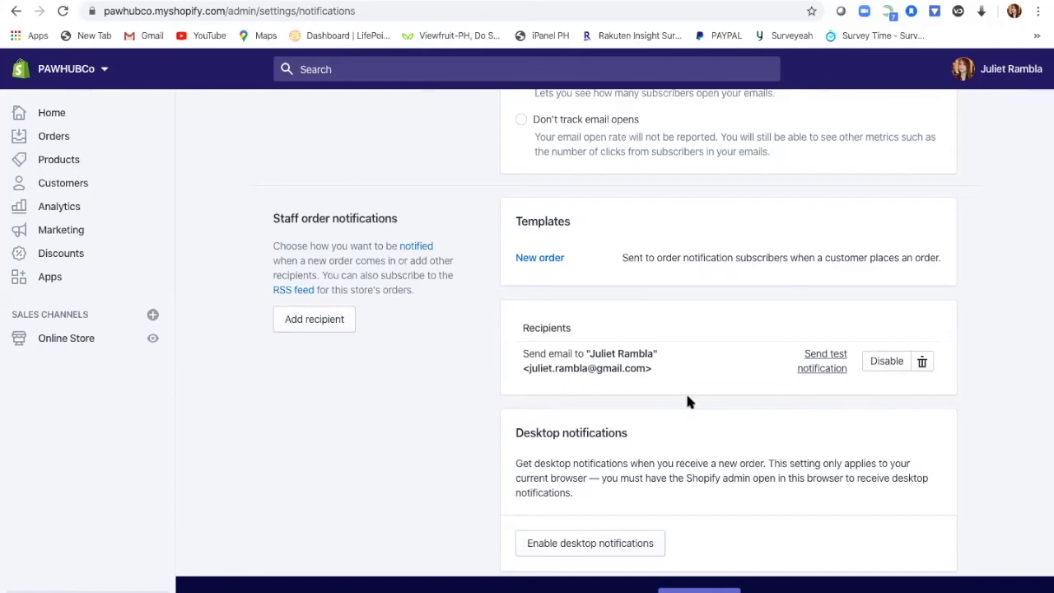
pyautogui.scroll(-3, 706, 445)
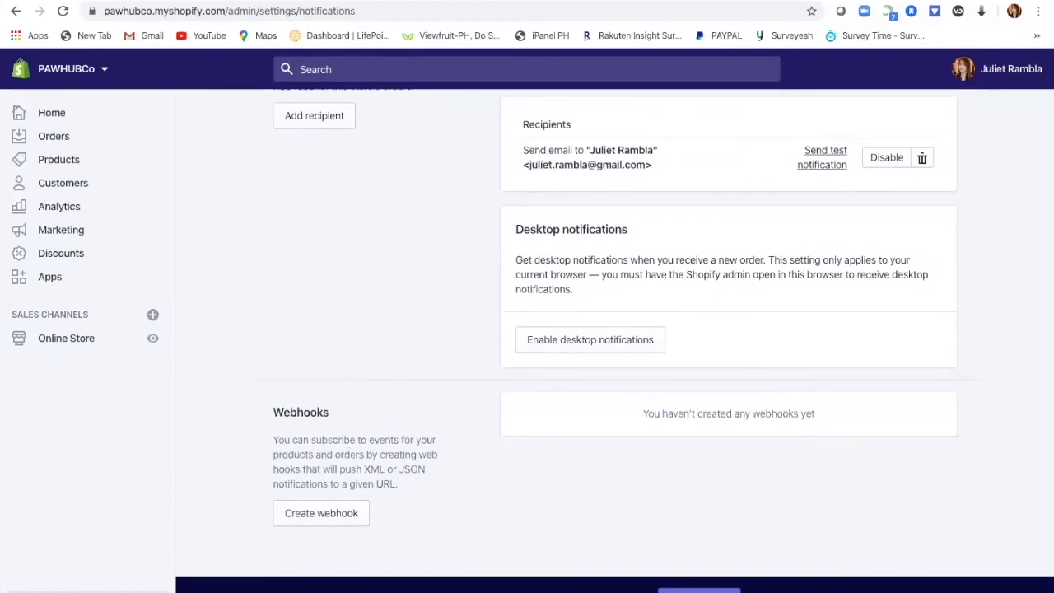
pyautogui.click(54, 591)
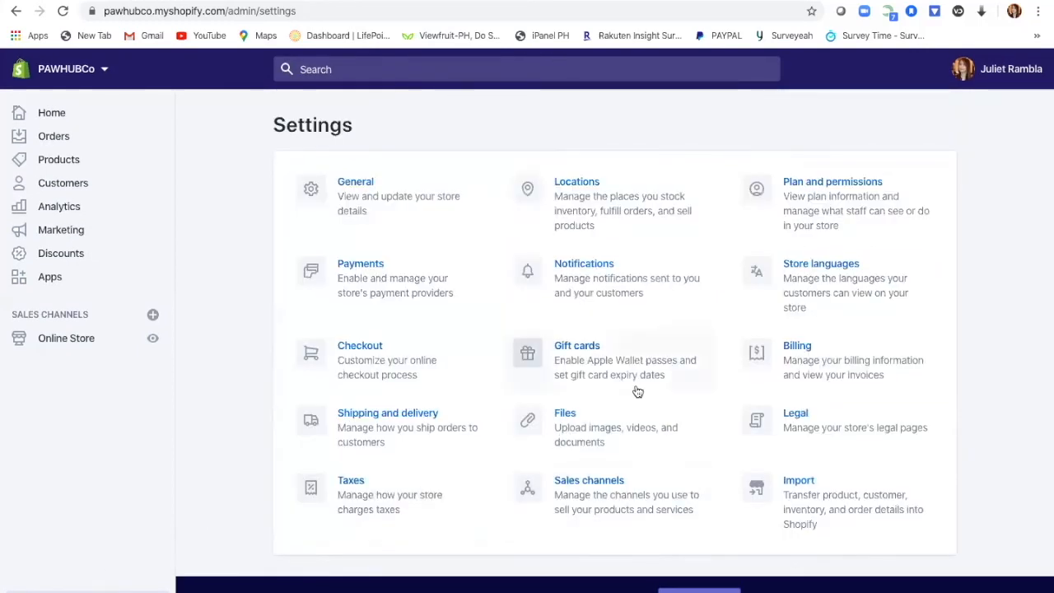
pyautogui.click(593, 363)
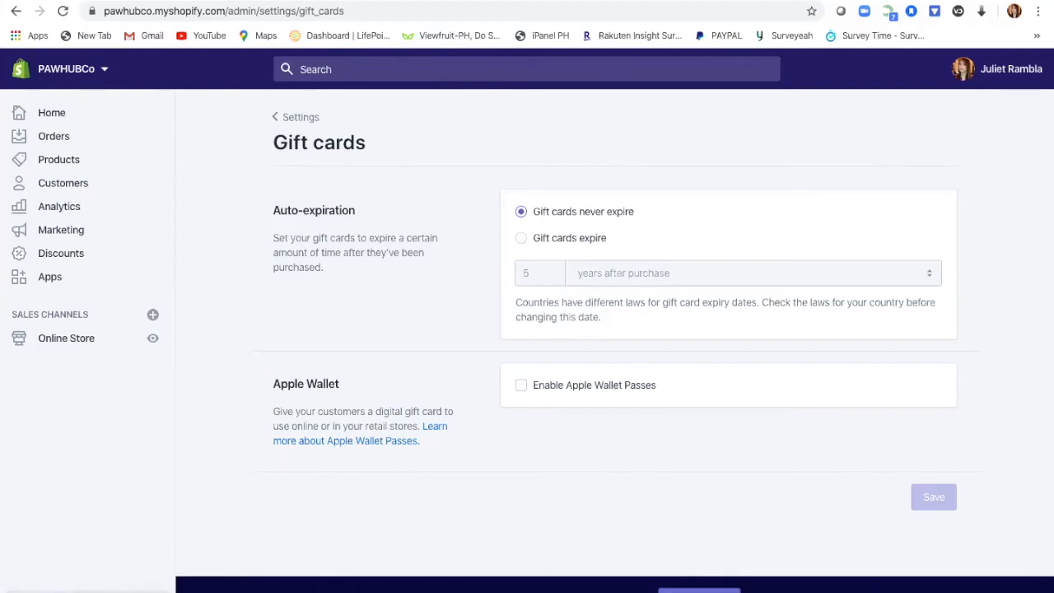
pyautogui.click(51, 591)
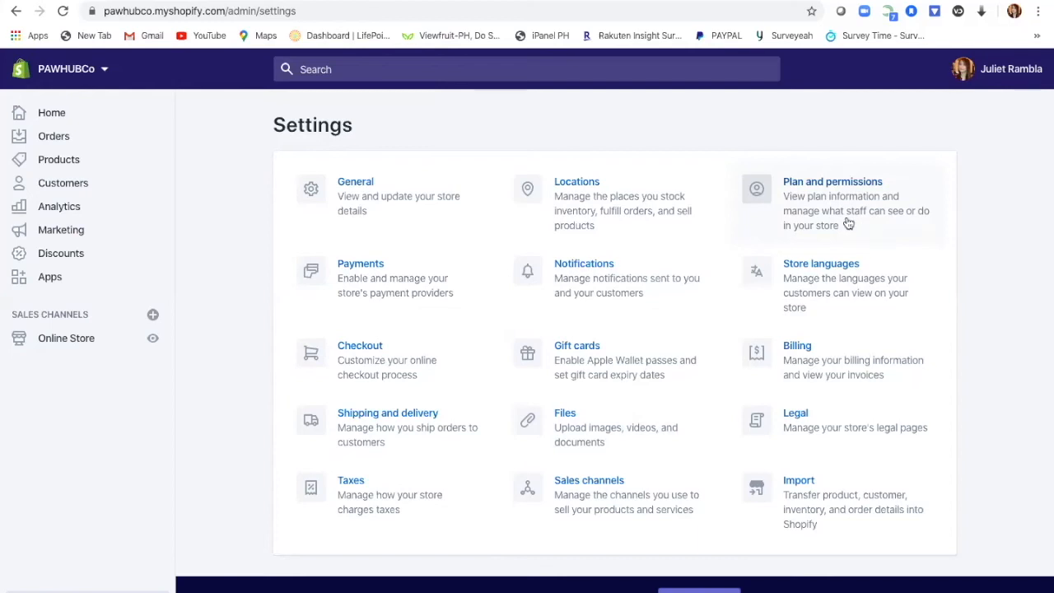
# Step: Open Plan and permissions showing the Trial/Monthly plan and 0 of 2 staff accounts
pyautogui.click(821, 200)
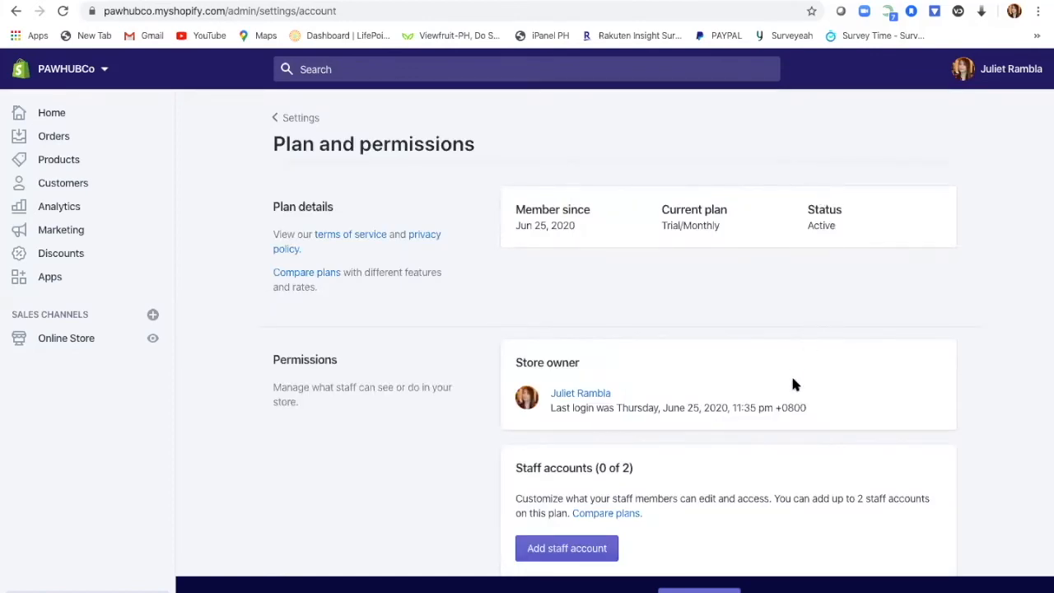
# Step: Open the Add staff account form and cancel it without inviting anyone
pyautogui.scroll(-3, 793, 381)
pyautogui.scroll(1, 758, 272)
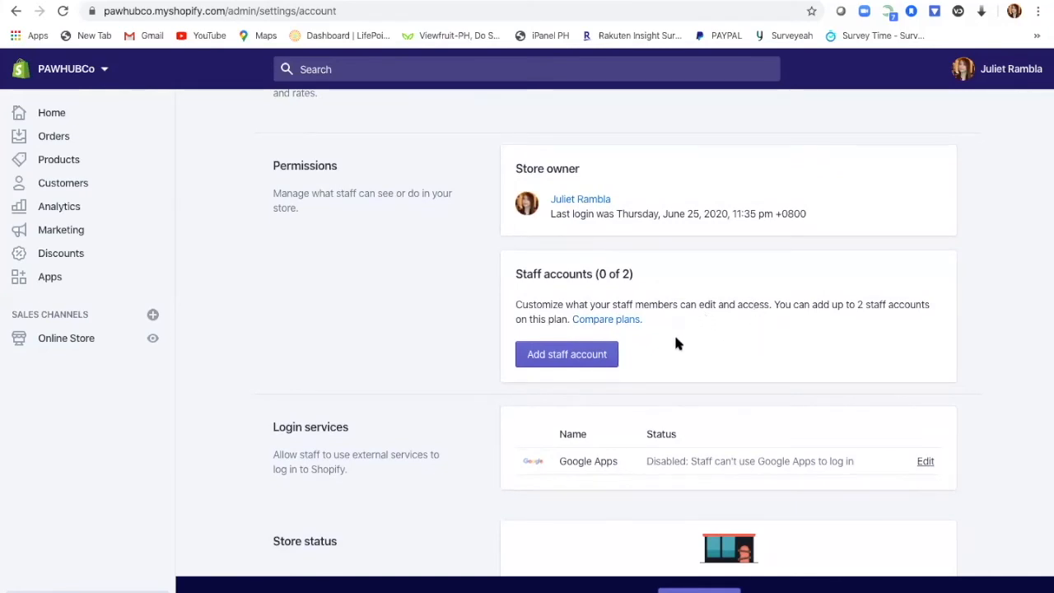
pyautogui.click(601, 355)
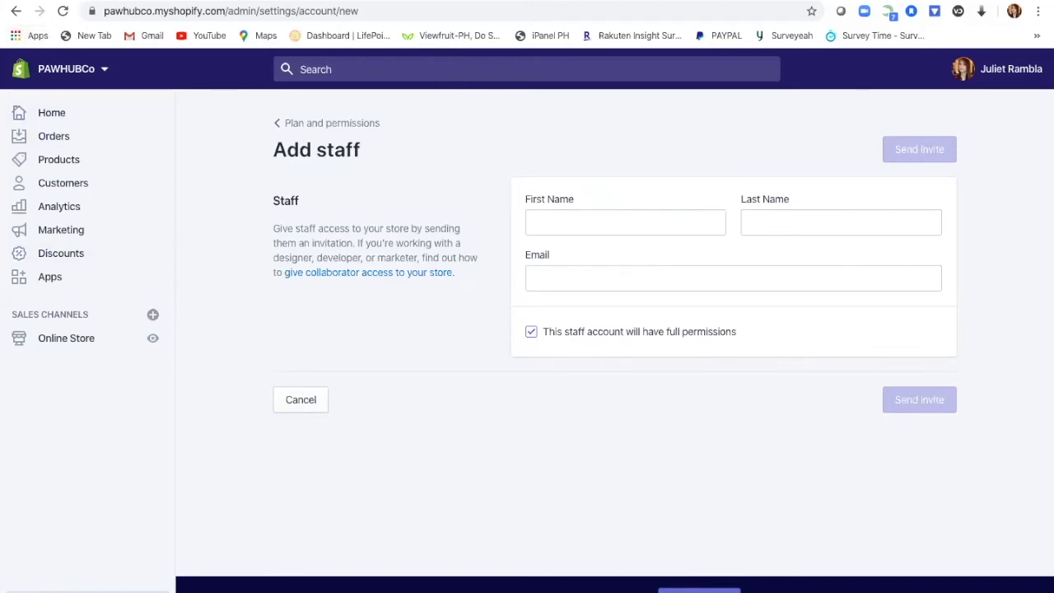
pyautogui.click(57, 591)
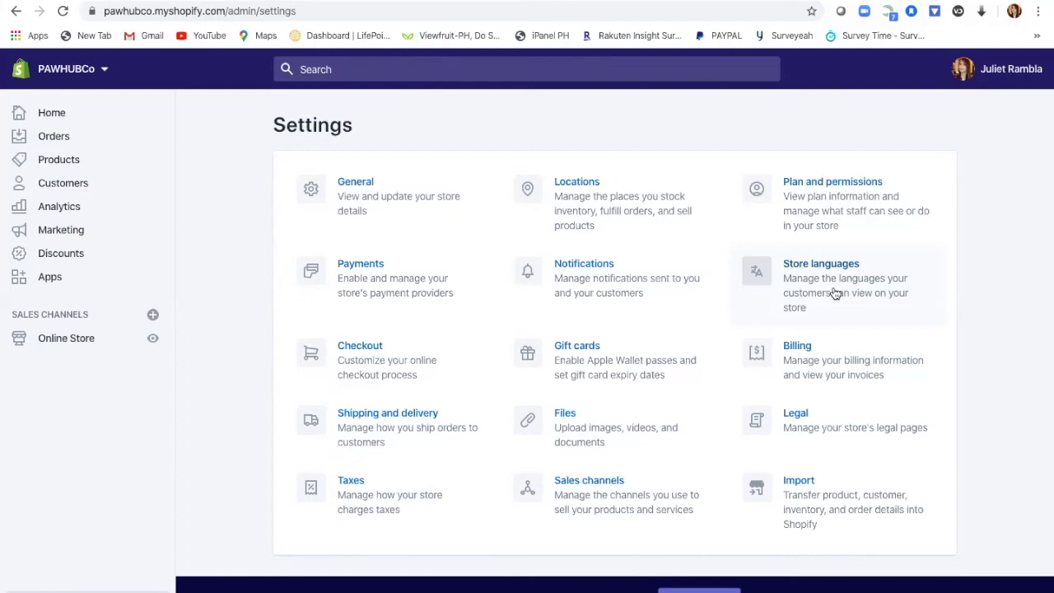
# Step: Check the Google Apps login service in Plan and permissions, leaving it disabled
pyautogui.click(829, 211)
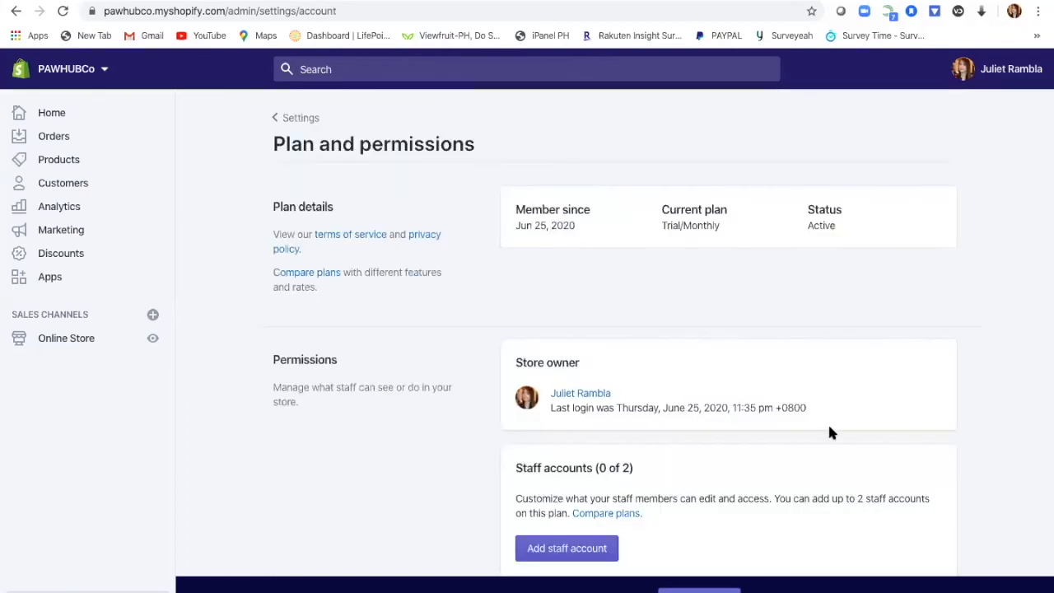
pyautogui.scroll(-3, 828, 427)
pyautogui.scroll(-2, 830, 428)
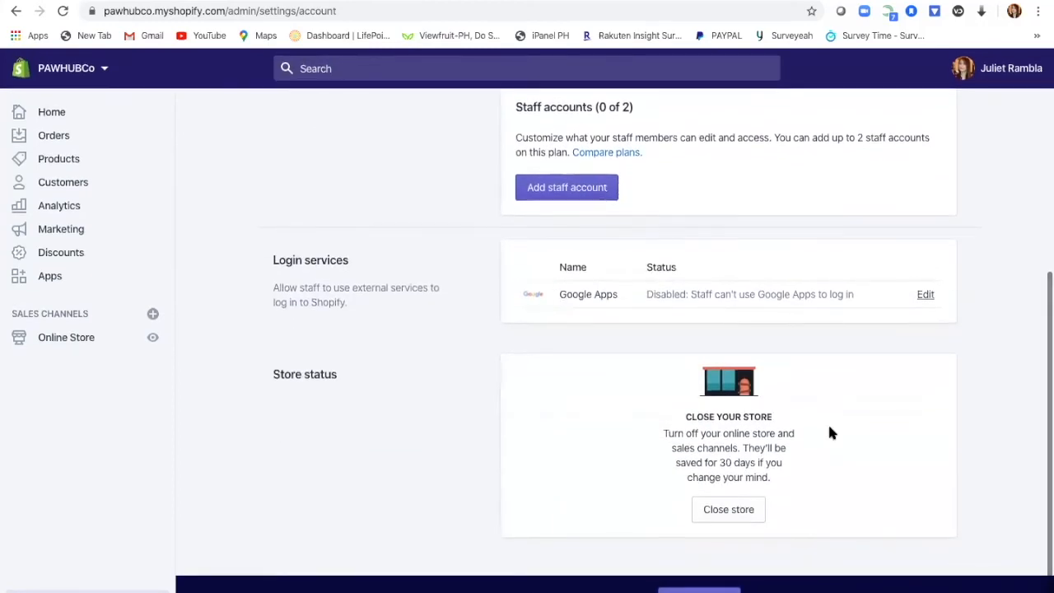
pyautogui.scroll(1, 830, 436)
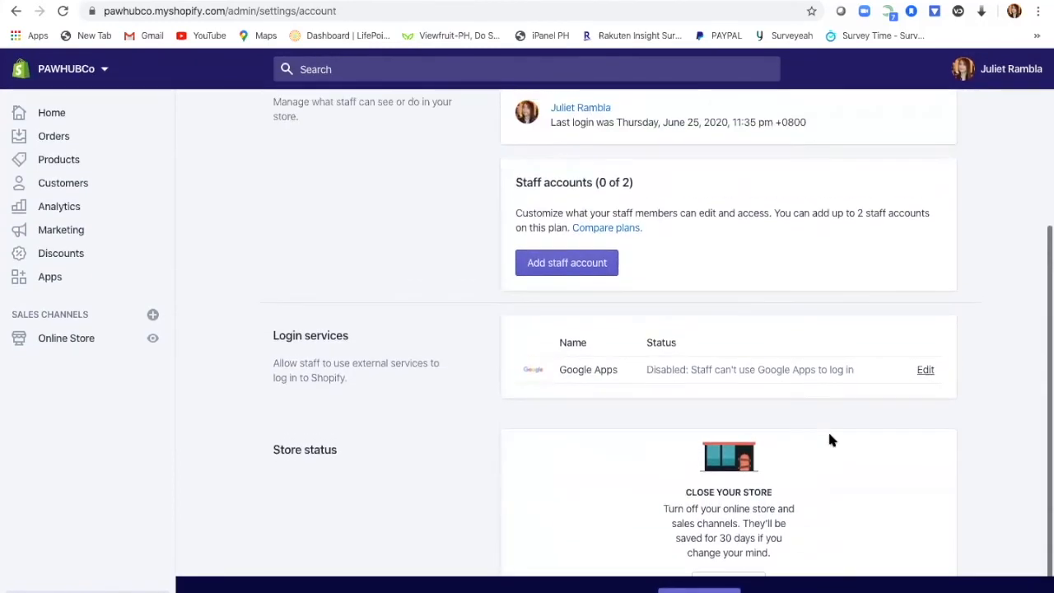
pyautogui.click(926, 372)
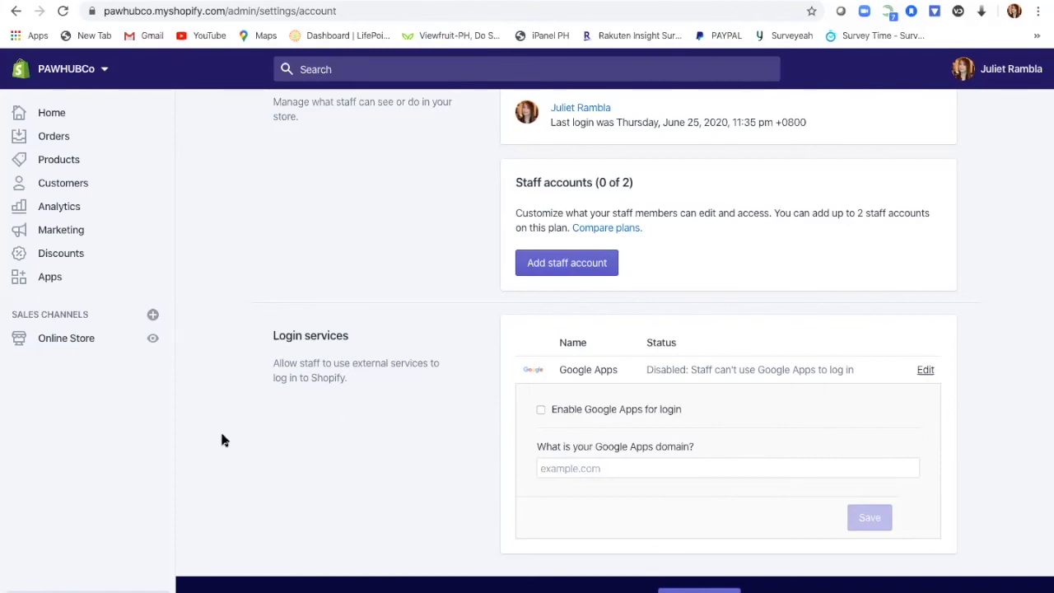
pyautogui.click(51, 591)
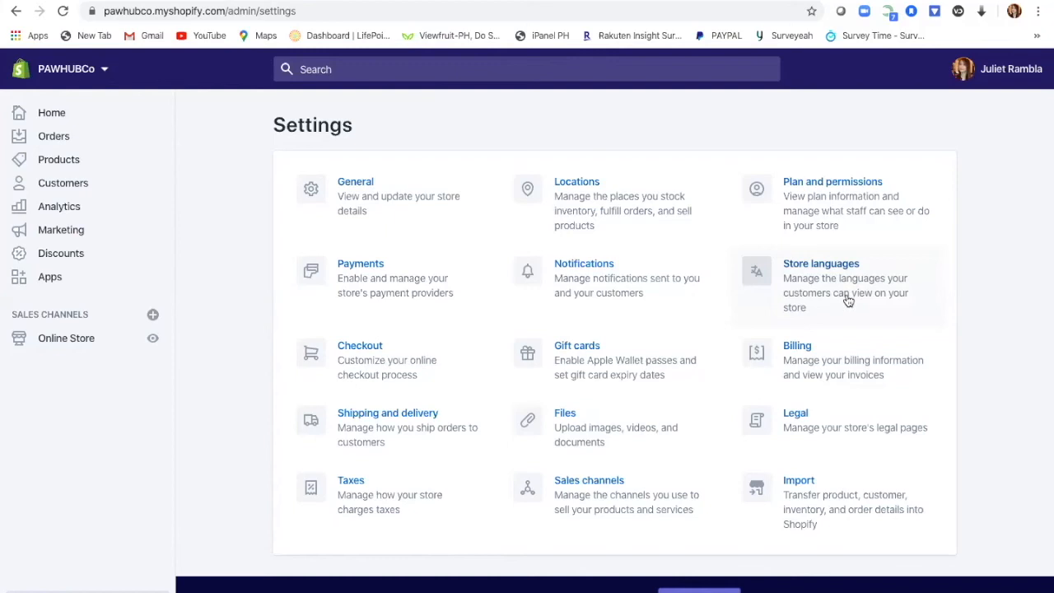
pyautogui.click(834, 369)
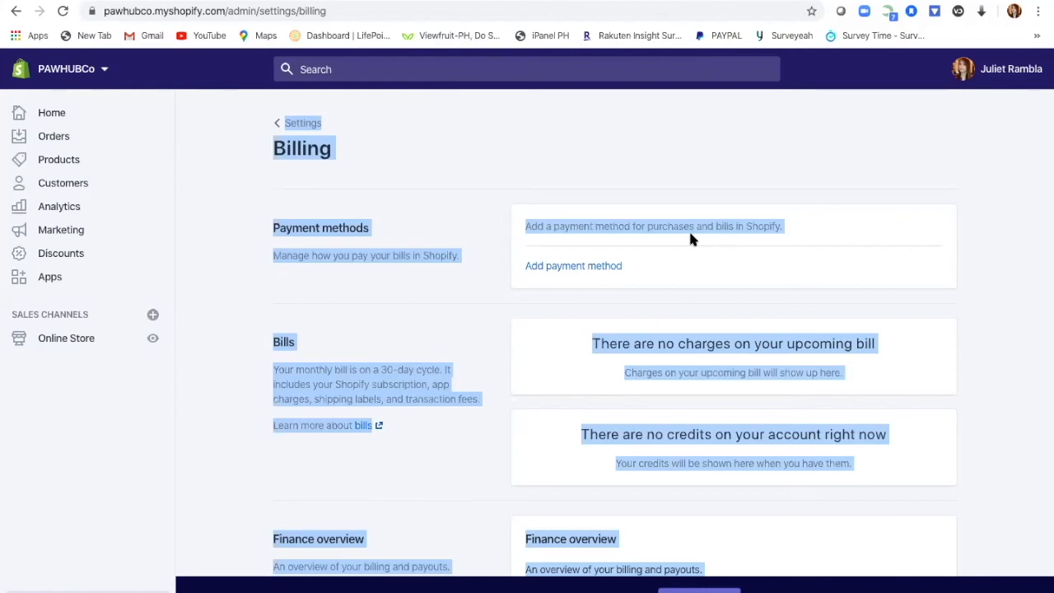
pyautogui.click(612, 267)
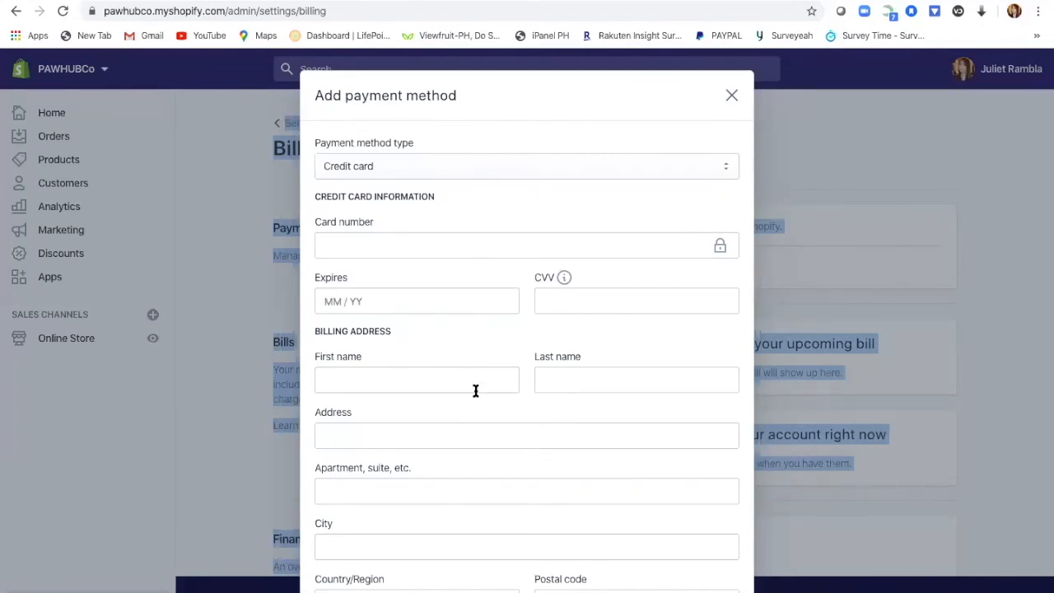
pyautogui.scroll(-2, 626, 520)
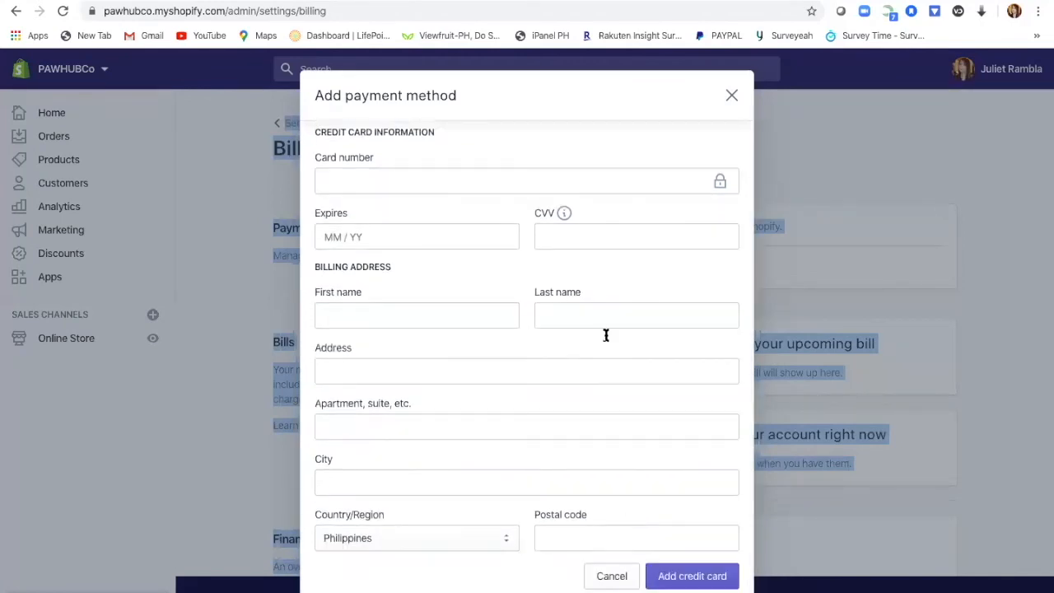
pyautogui.click(731, 96)
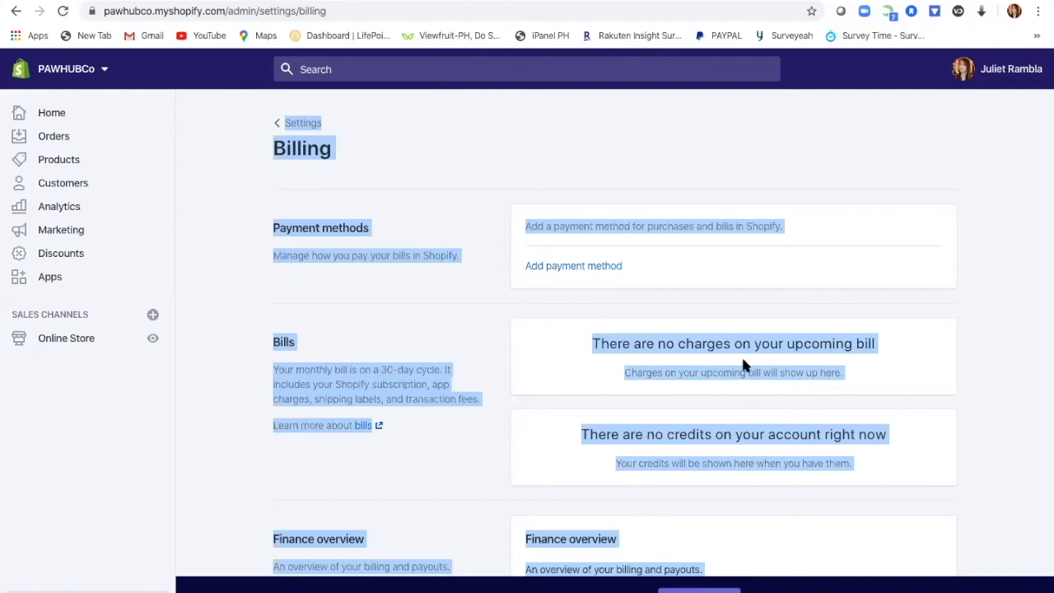
pyautogui.scroll(-1, 744, 463)
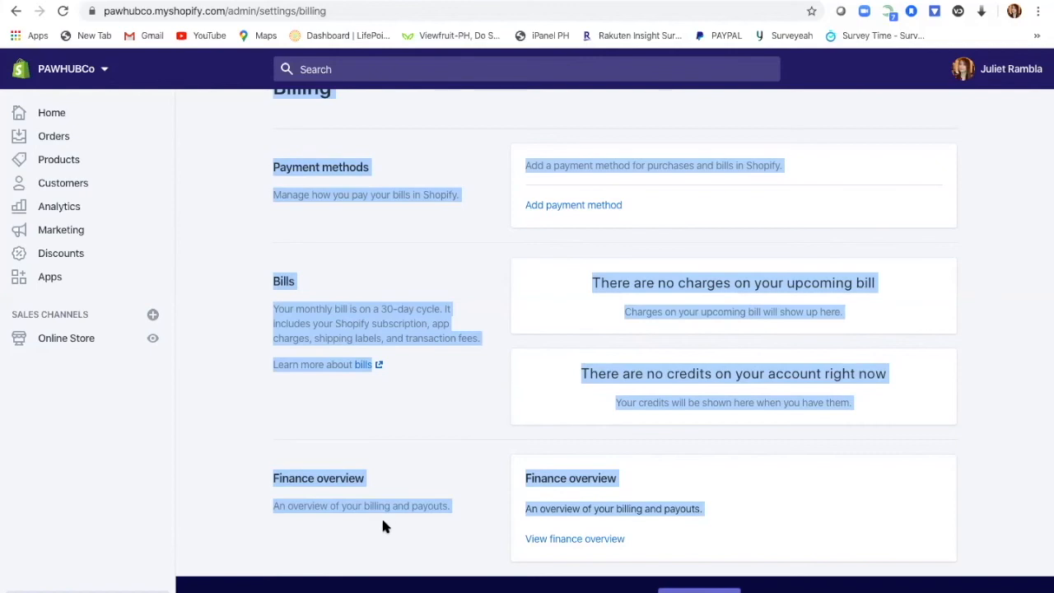
pyautogui.click(66, 591)
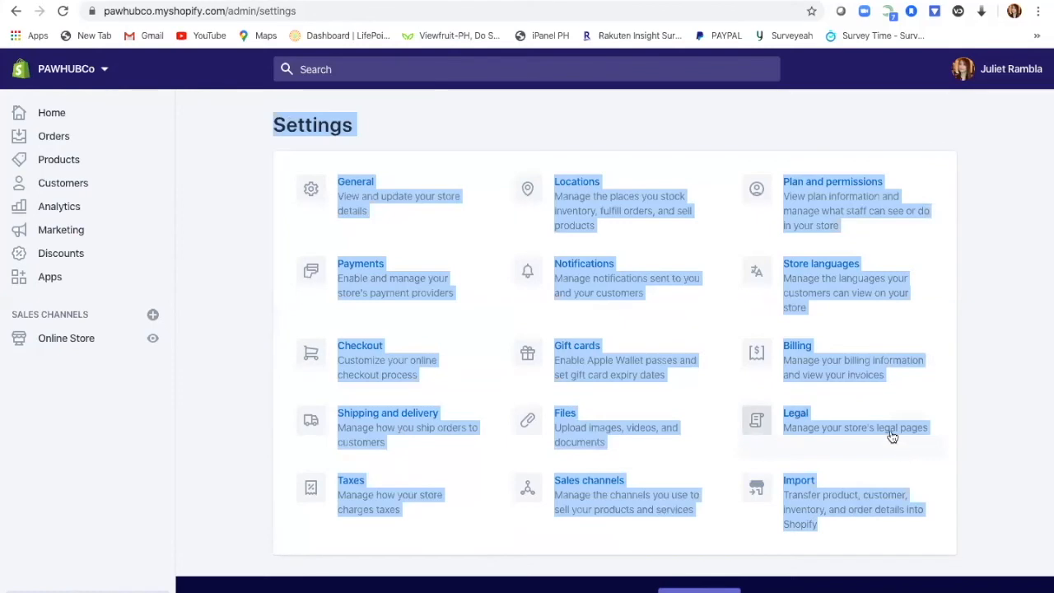
# Step: Open Legal and fill the Refund policy from the standard template
pyautogui.click(835, 430)
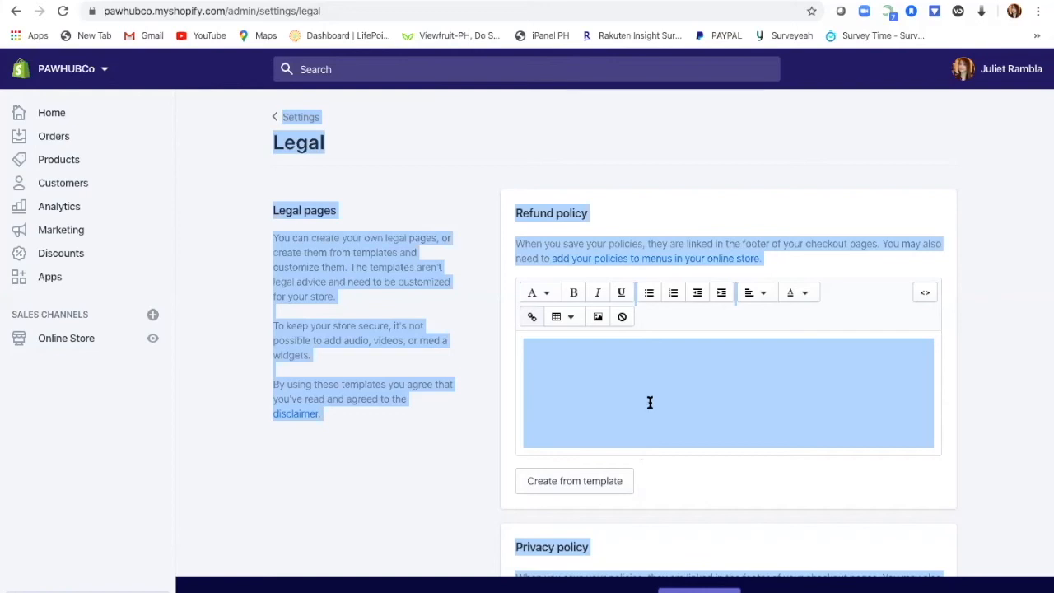
pyautogui.scroll(-3, 664, 409)
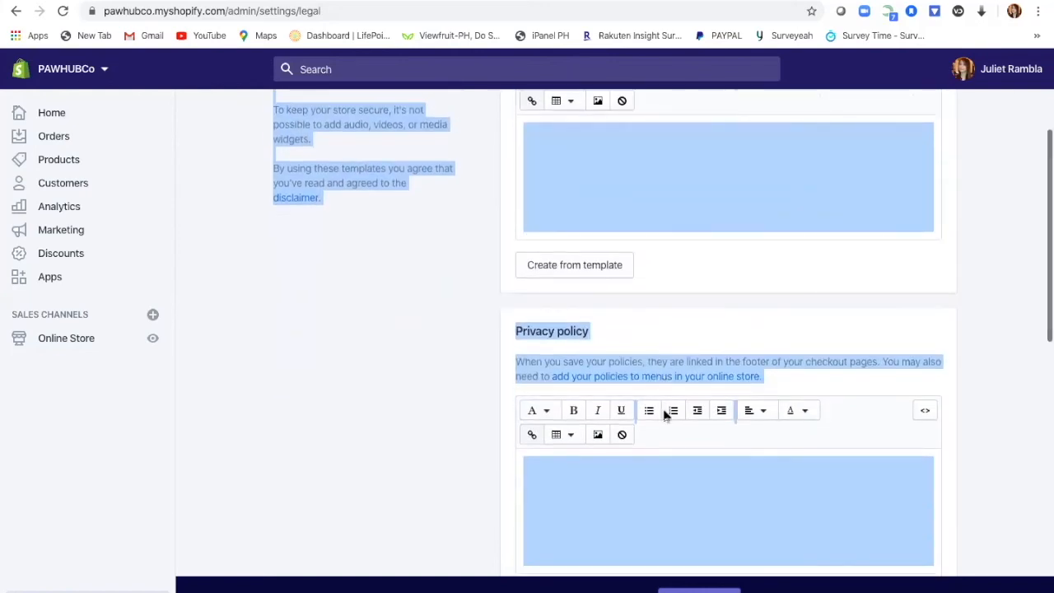
pyautogui.scroll(1, 668, 417)
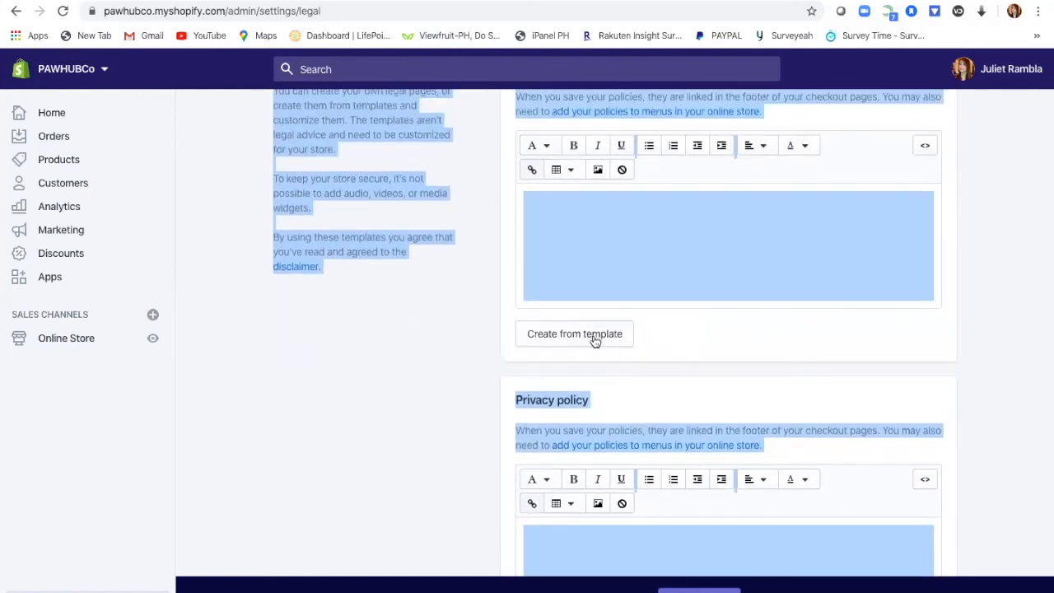
pyautogui.click(592, 336)
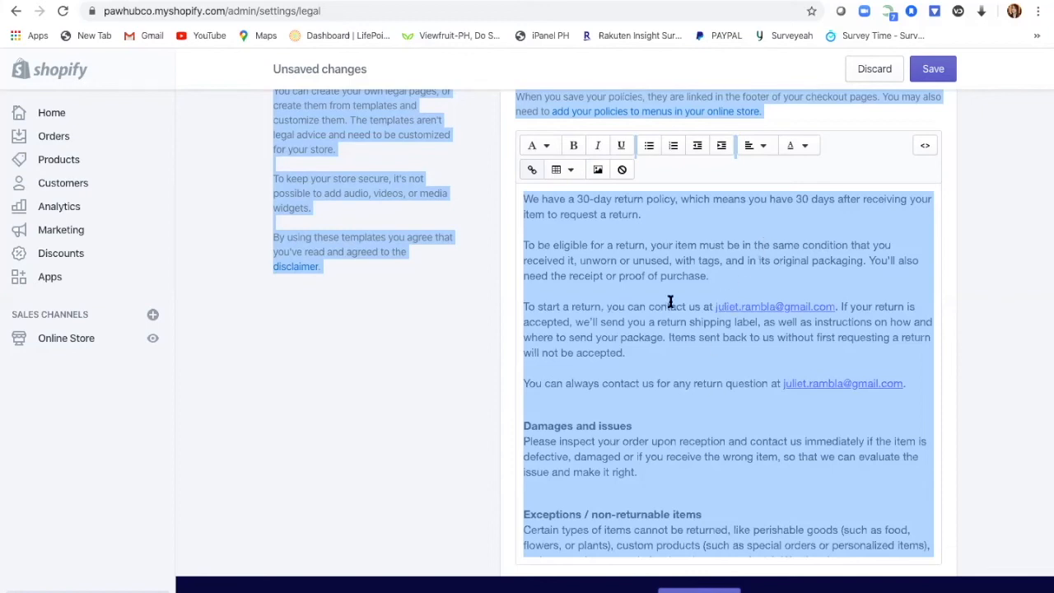
# Step: Review the refund, terms of service and shipping policies, then return to Settings
pyautogui.scroll(-3, 700, 440)
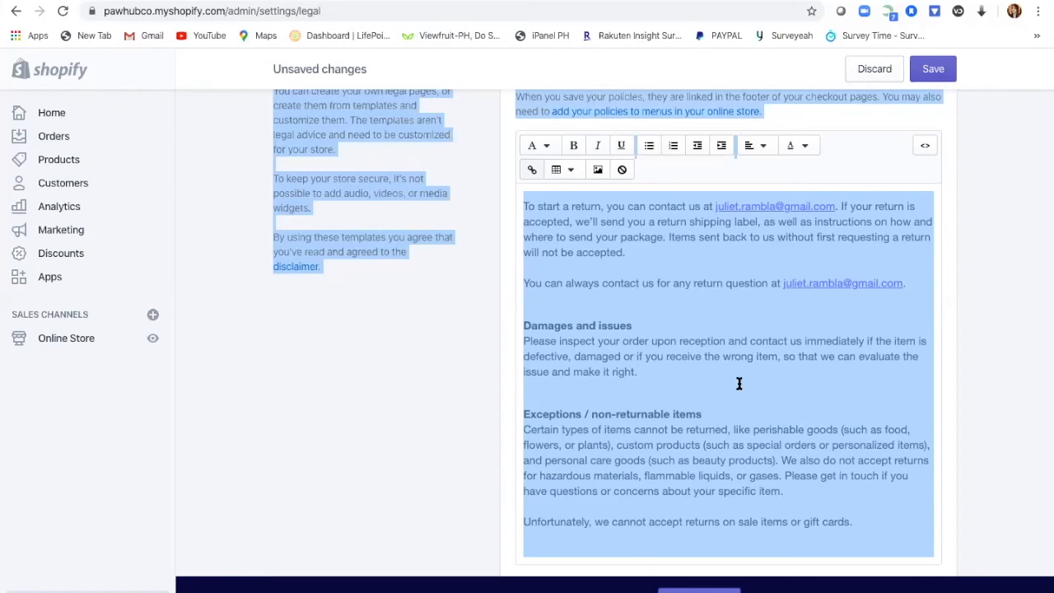
pyautogui.scroll(-3, 742, 391)
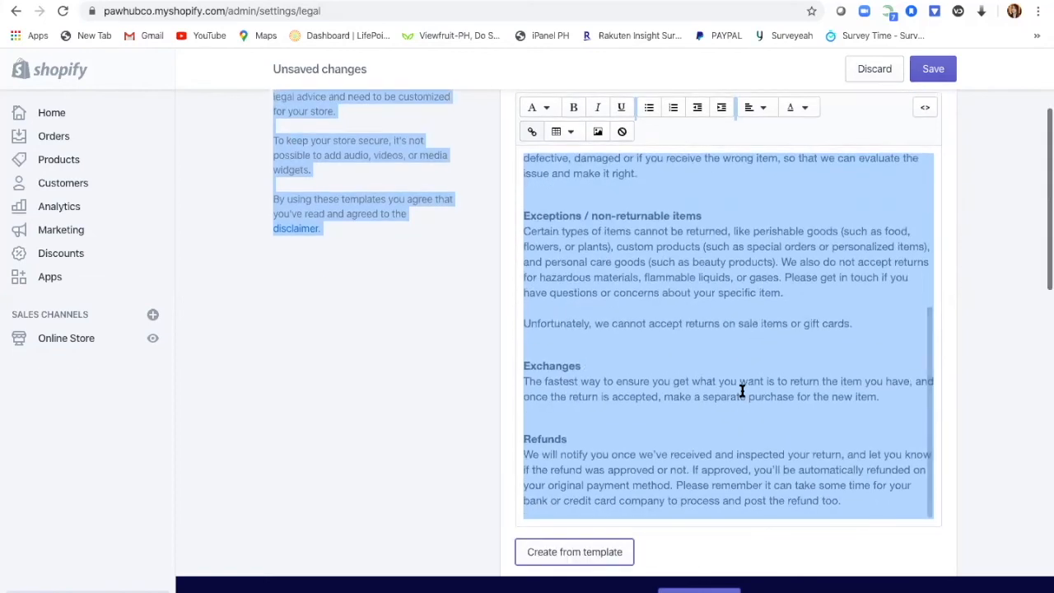
pyautogui.scroll(-2, 741, 390)
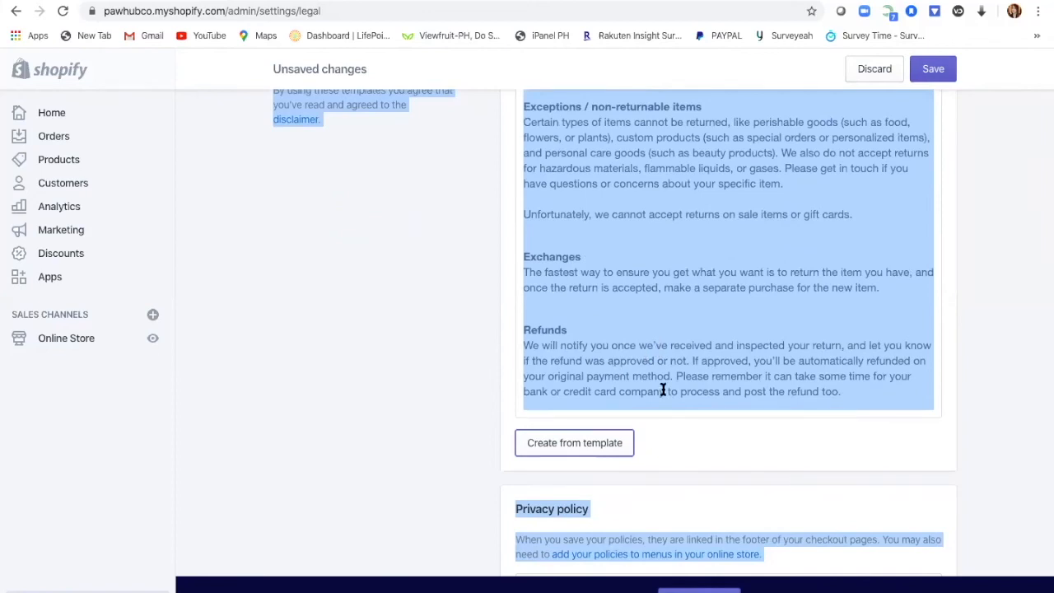
pyautogui.scroll(3, 732, 349)
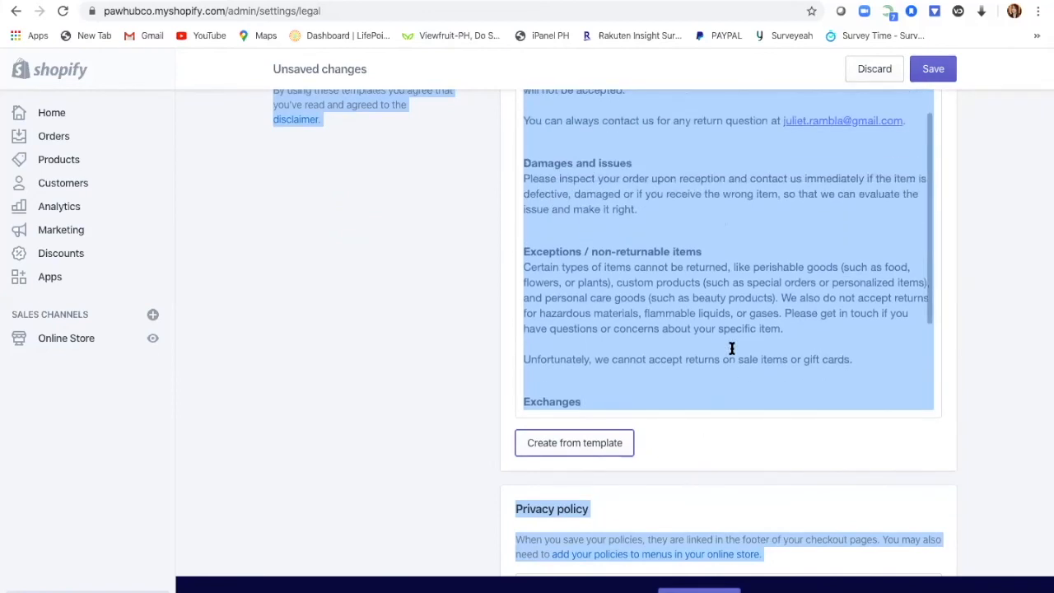
pyautogui.scroll(3, 732, 348)
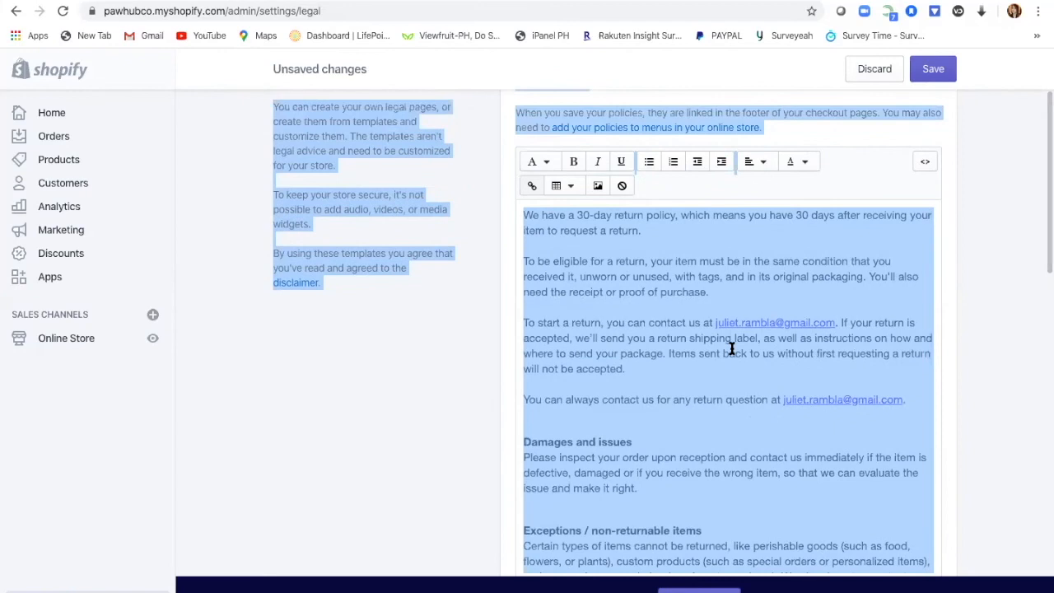
pyautogui.scroll(-10, 732, 349)
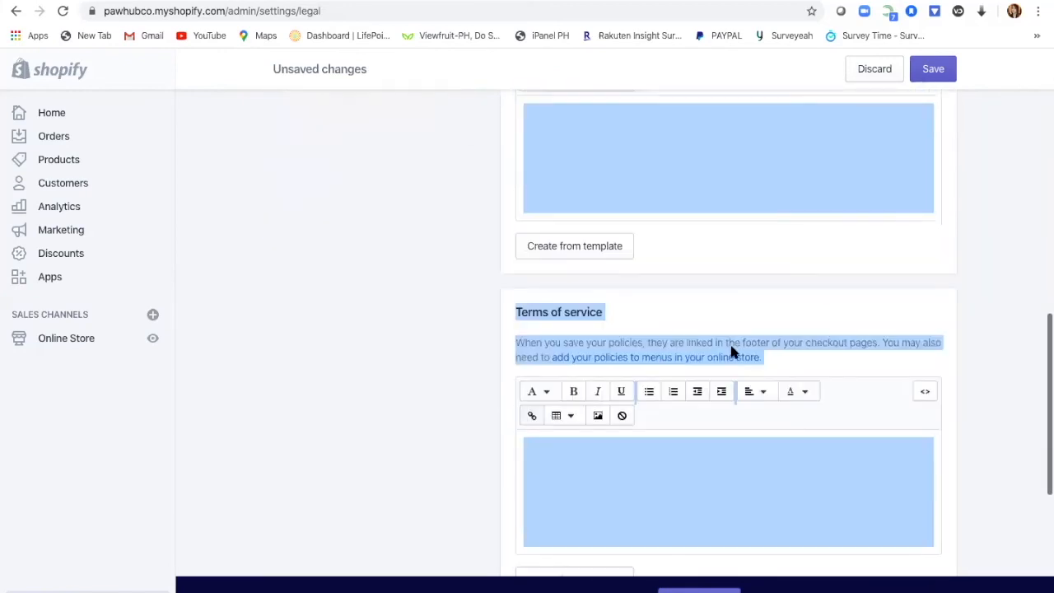
pyautogui.scroll(-4, 730, 346)
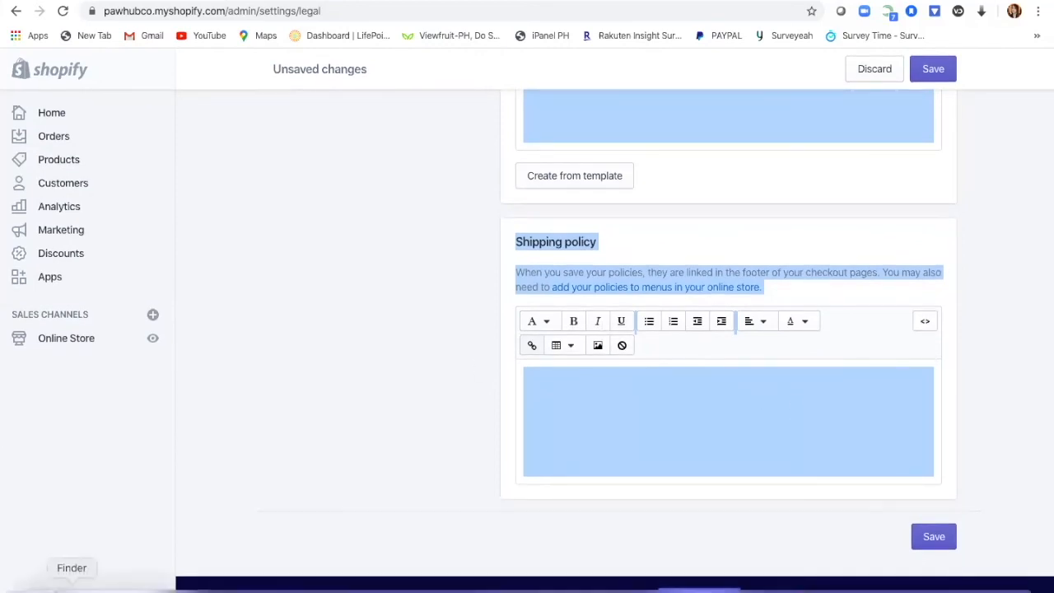
pyautogui.click(54, 590)
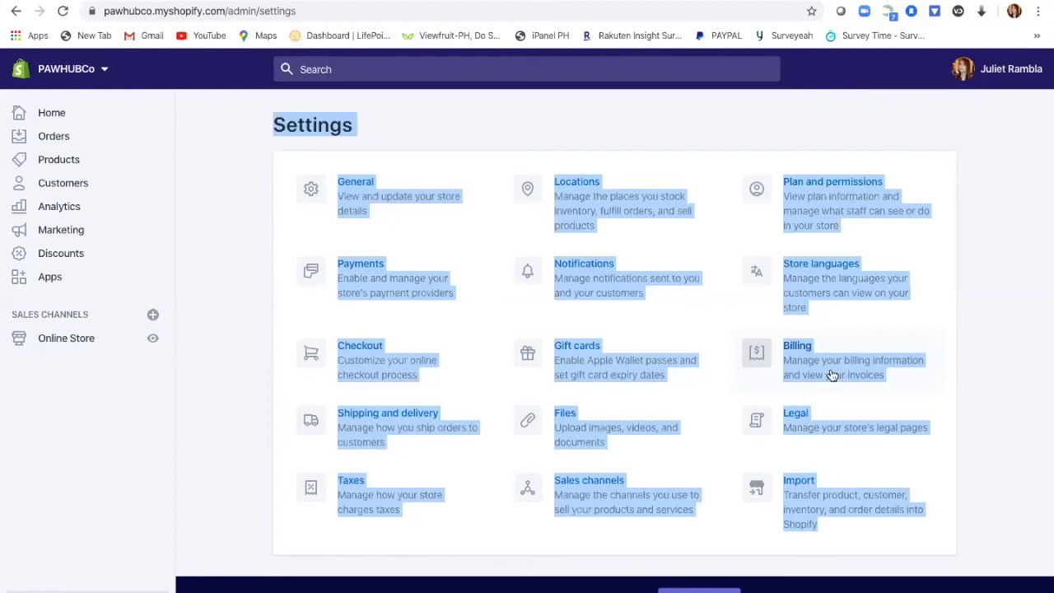
pyautogui.click(831, 371)
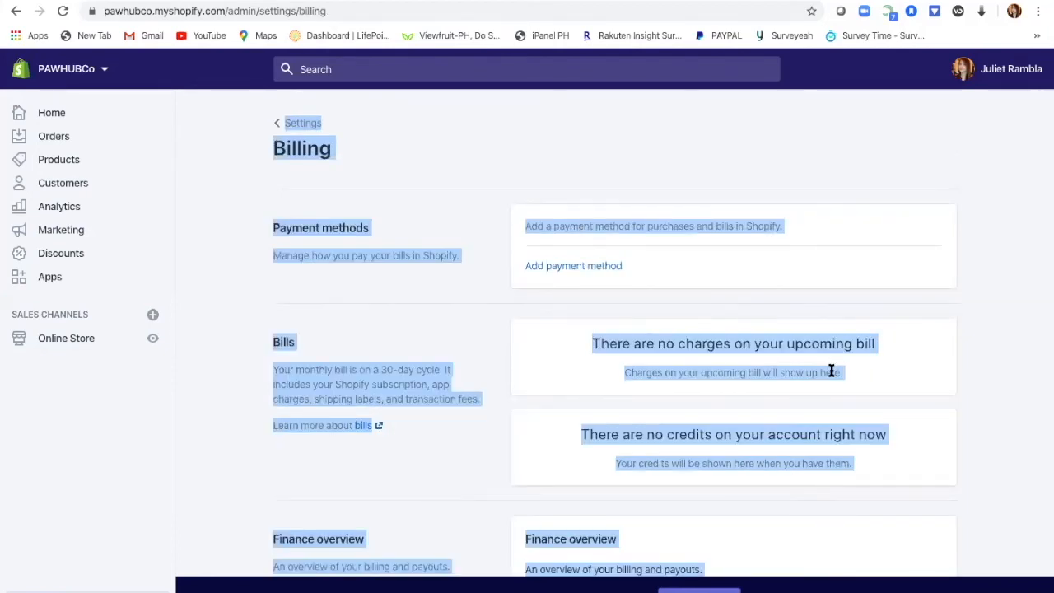
pyautogui.click(552, 268)
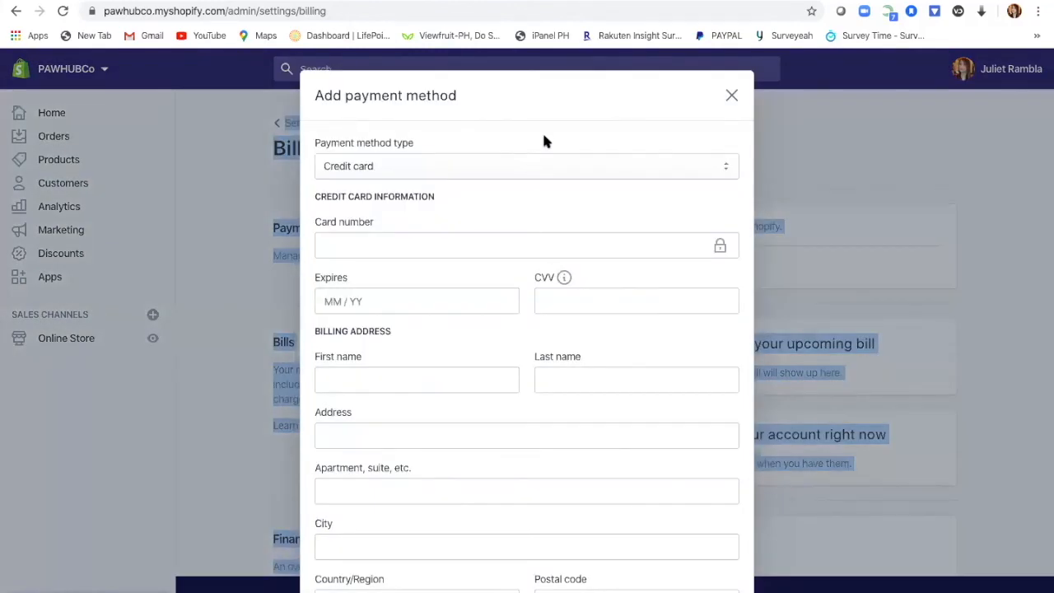
pyautogui.click(733, 96)
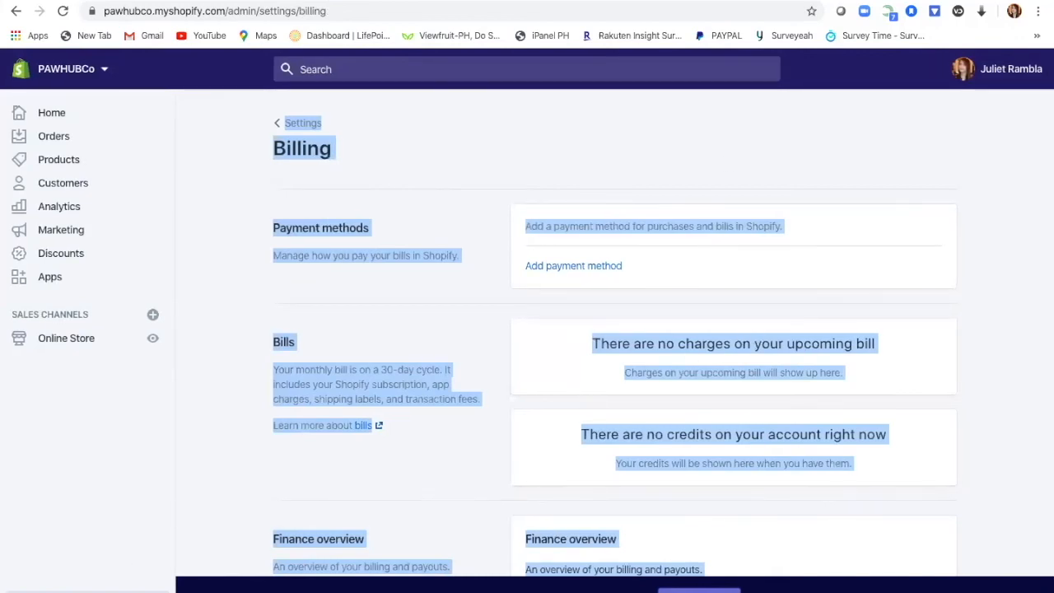
pyautogui.click(53, 592)
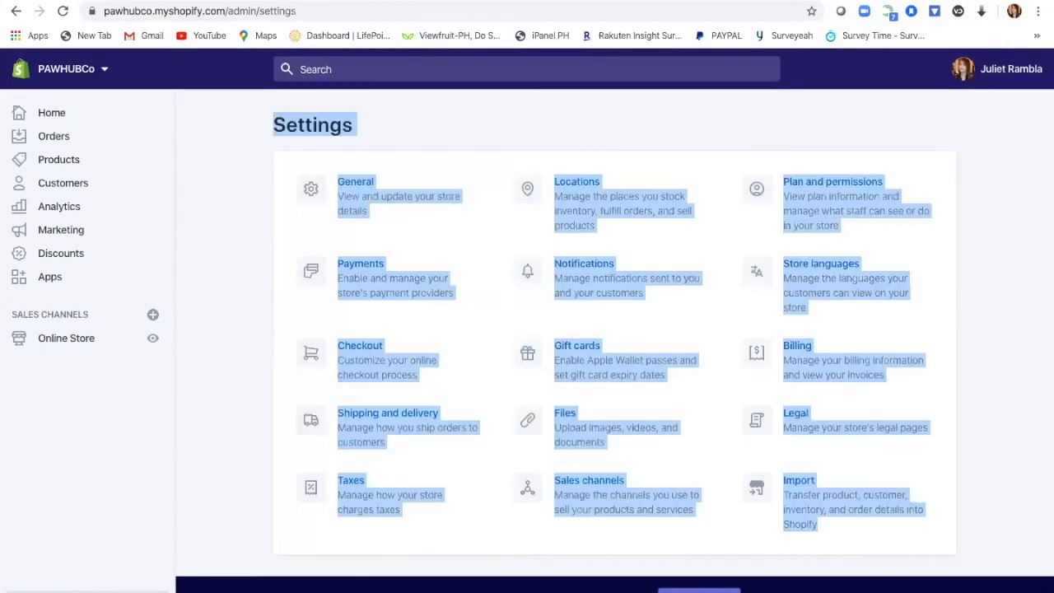
# Step: Open the 'Import your data into Shopify' page, select all its text, then deselect it
pyautogui.click(814, 511)
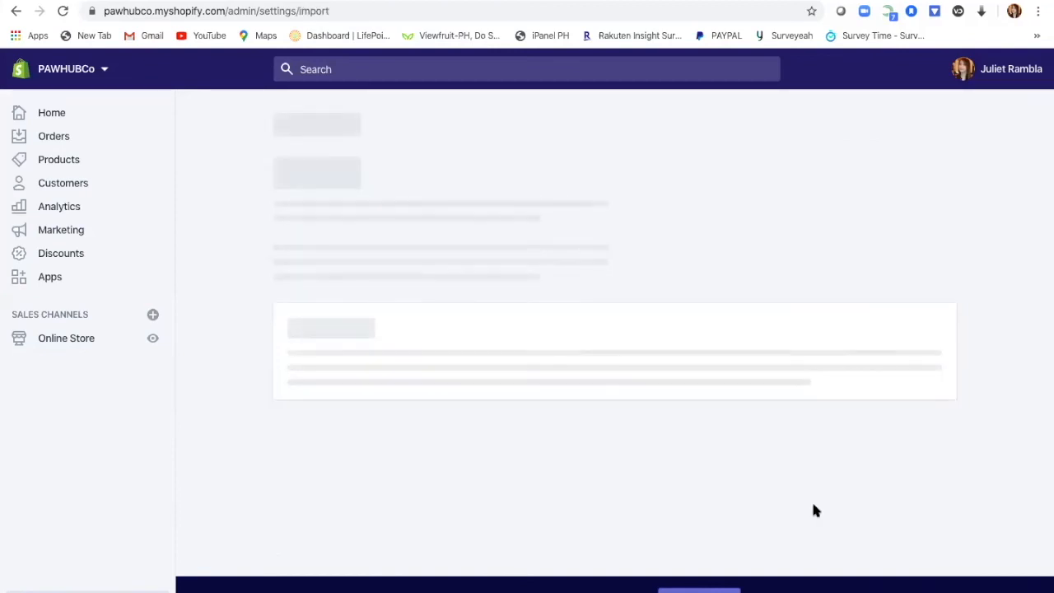
pyautogui.hotkey('ctrl', 'a')
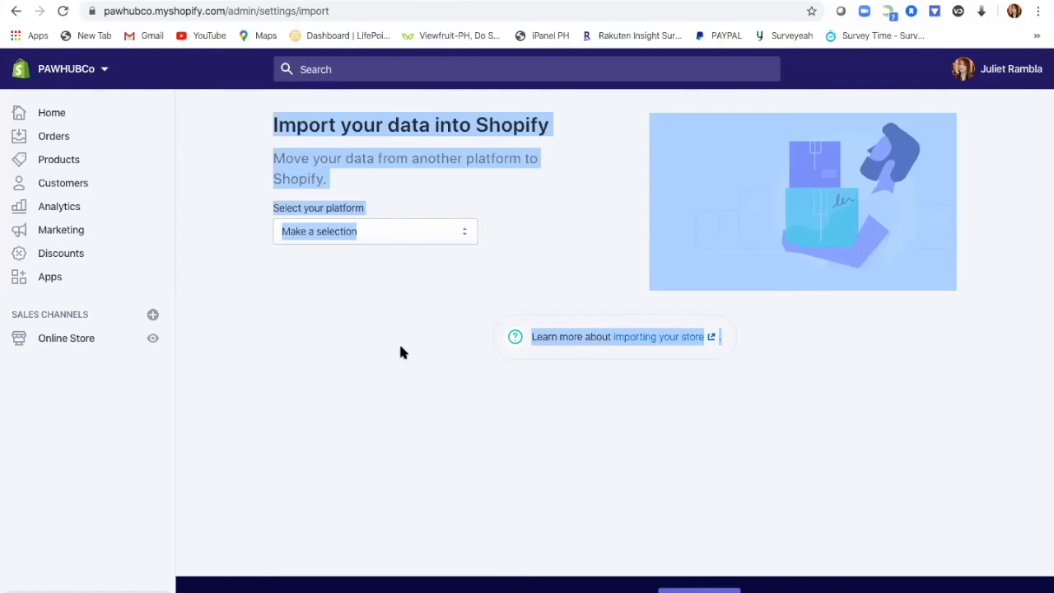
pyautogui.click(399, 353)
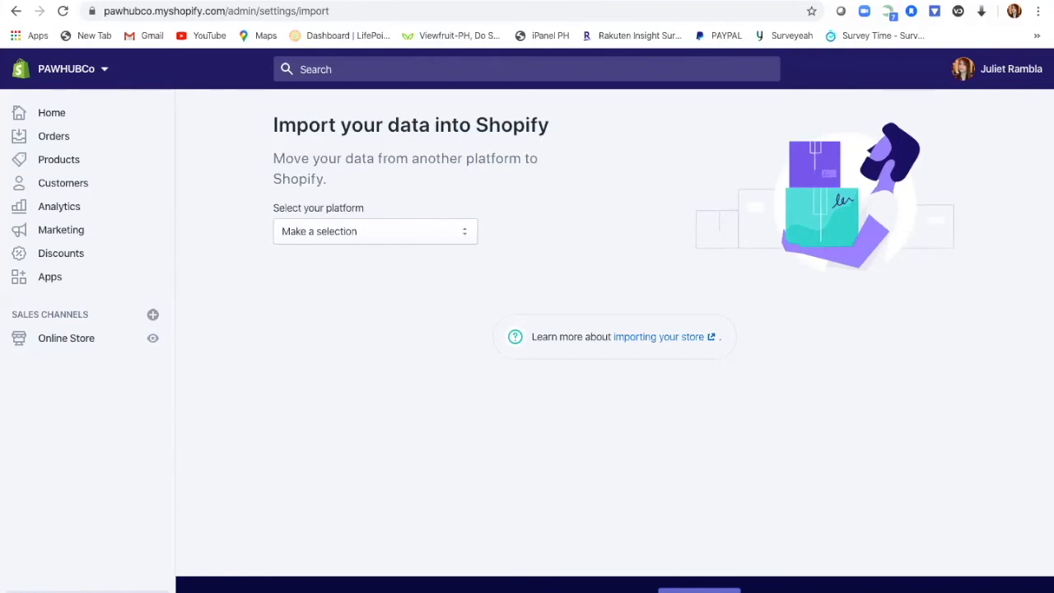
# Step: Go via Home to the Products list, which shows DOG HAIR COMB with 10 in stock
pyautogui.click(57, 119)
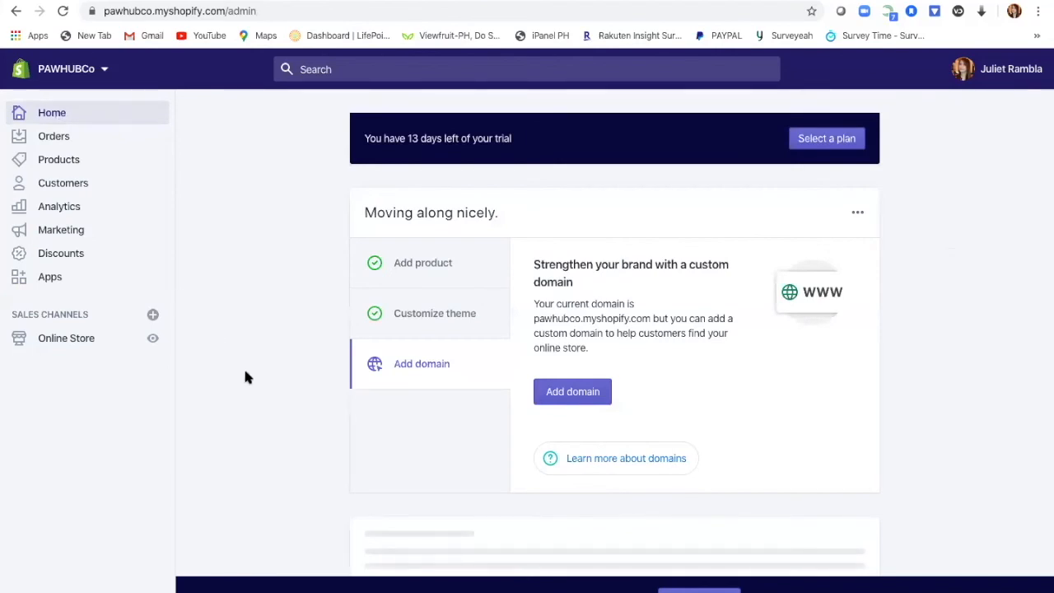
pyautogui.scroll(-3, 261, 417)
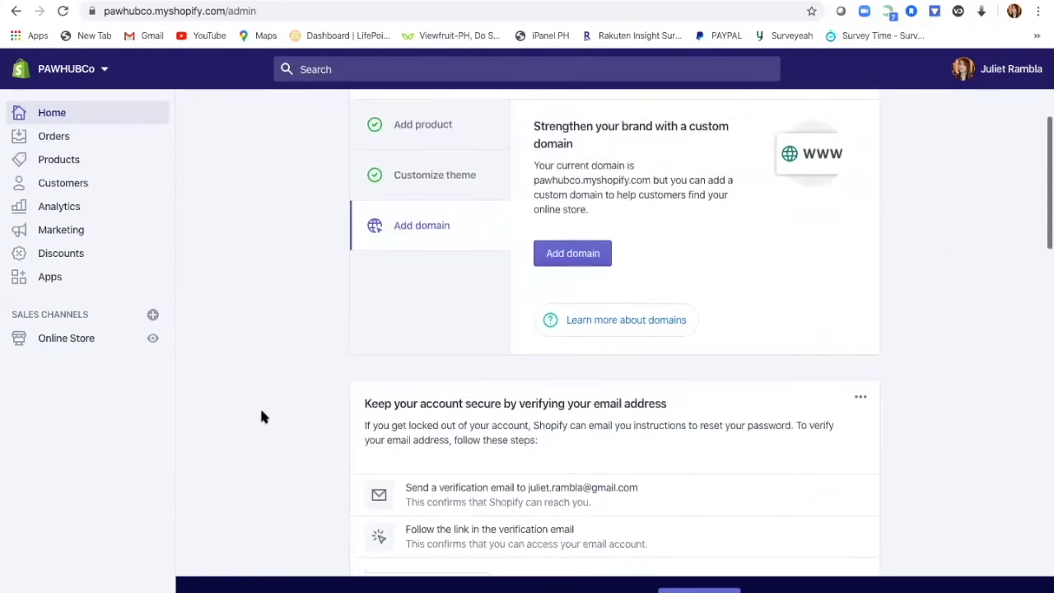
pyautogui.scroll(3, 261, 417)
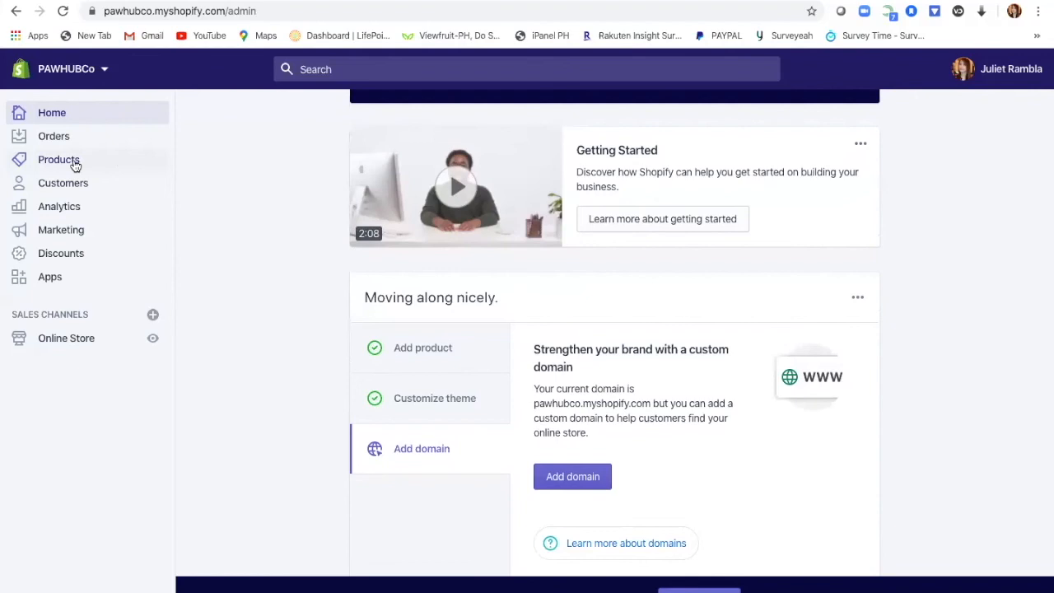
pyautogui.click(73, 161)
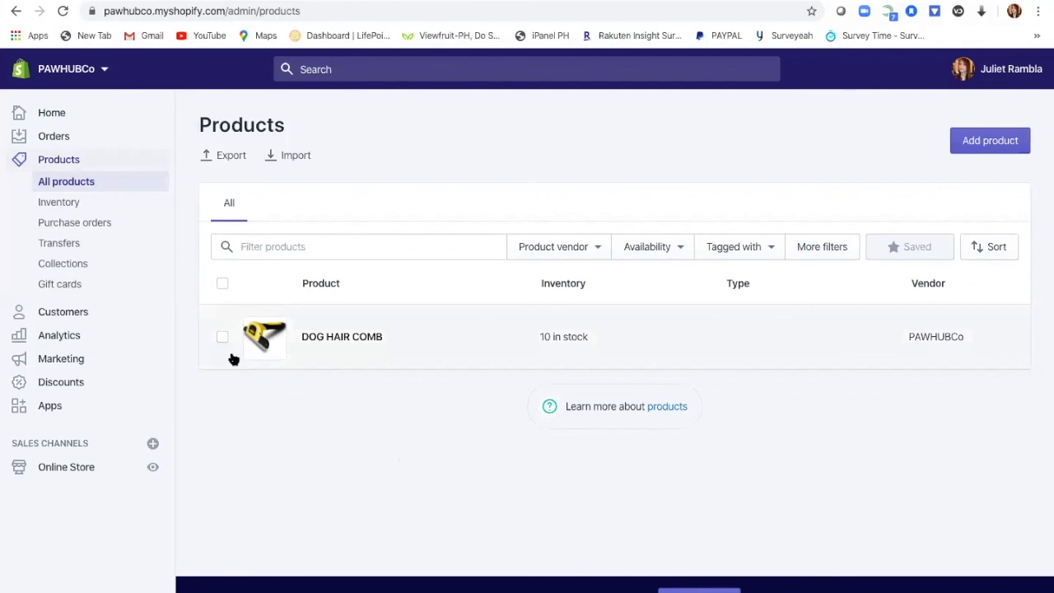
pyautogui.scroll(-1, 337, 465)
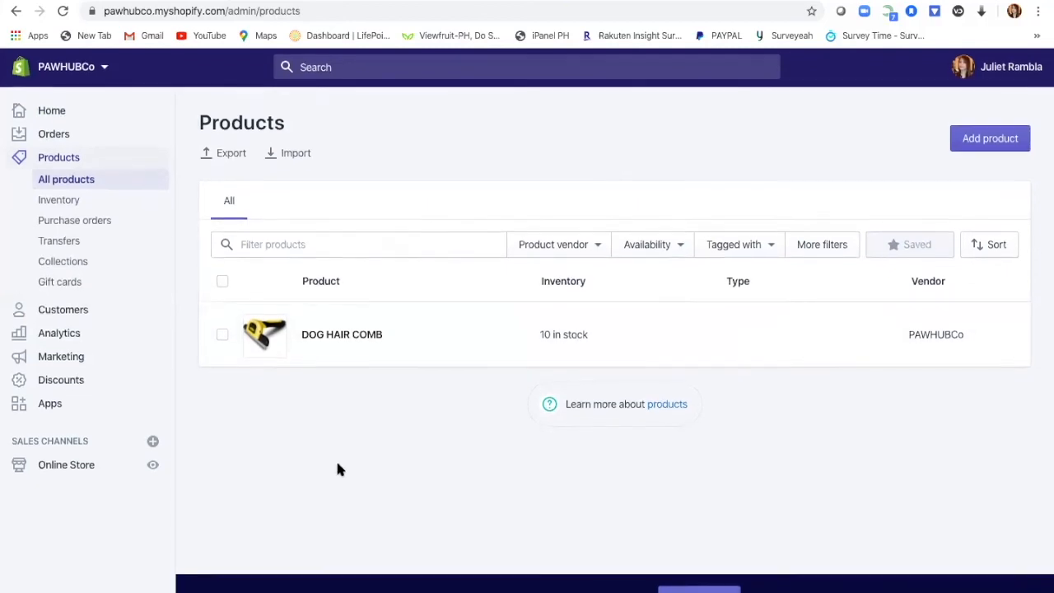
# Step: Add a new product and insert the wire dog crate picture into its description
pyautogui.click(982, 148)
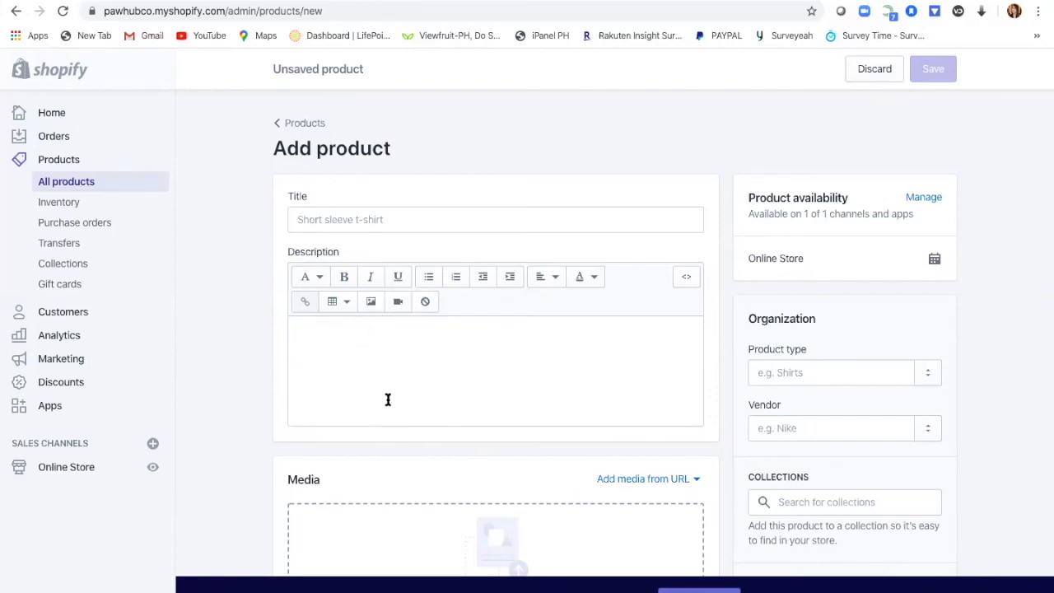
pyautogui.click(371, 303)
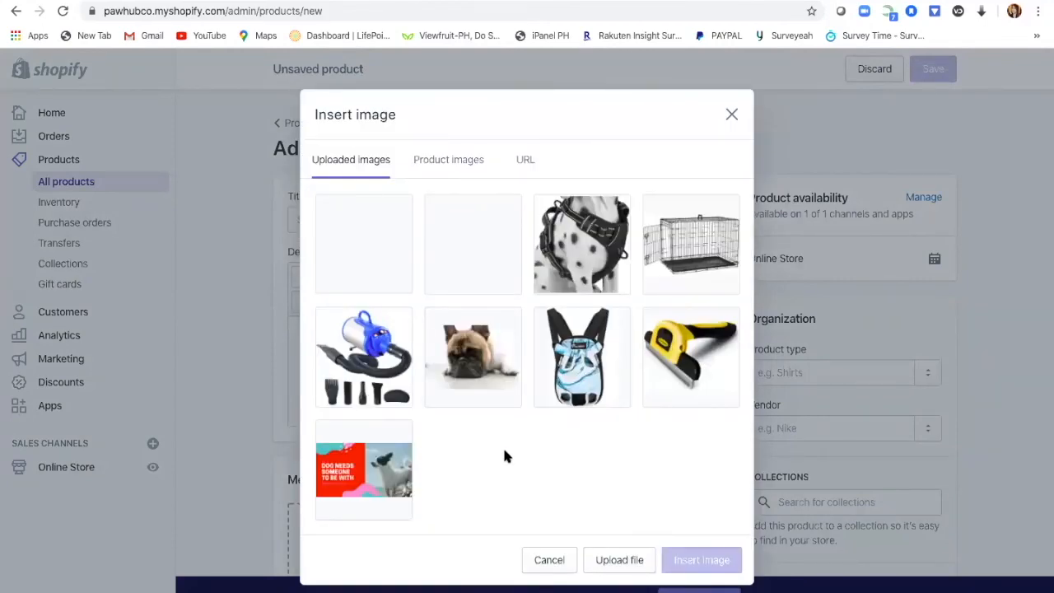
pyautogui.click(694, 265)
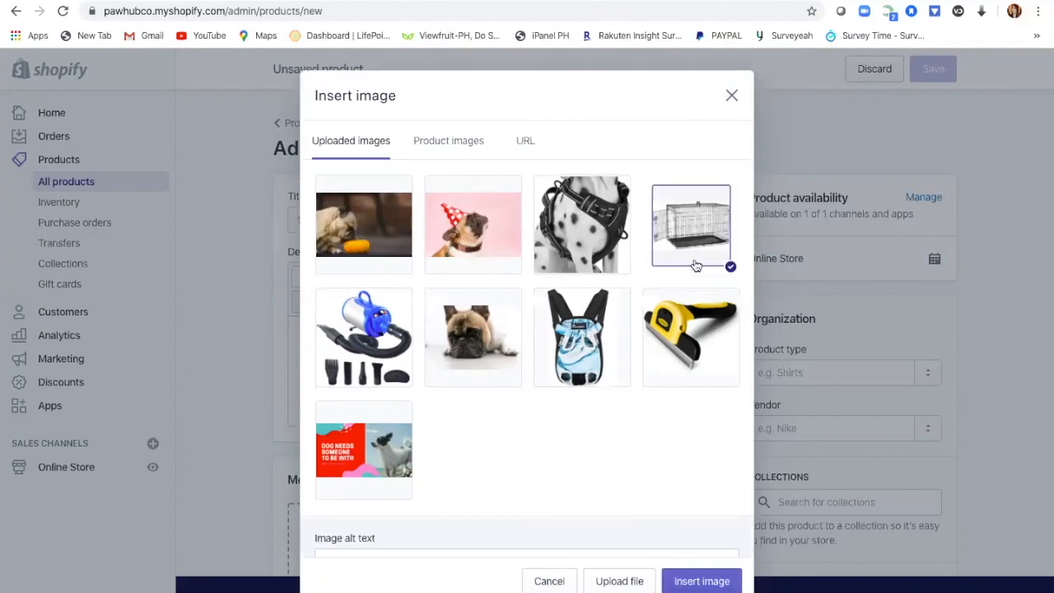
pyautogui.click(702, 582)
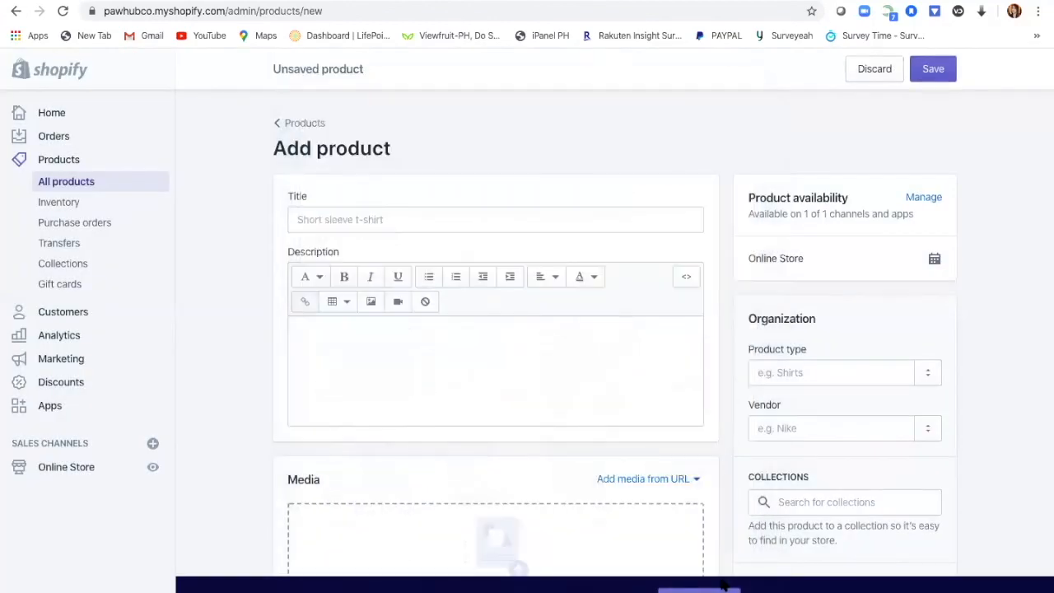
pyautogui.click(411, 219)
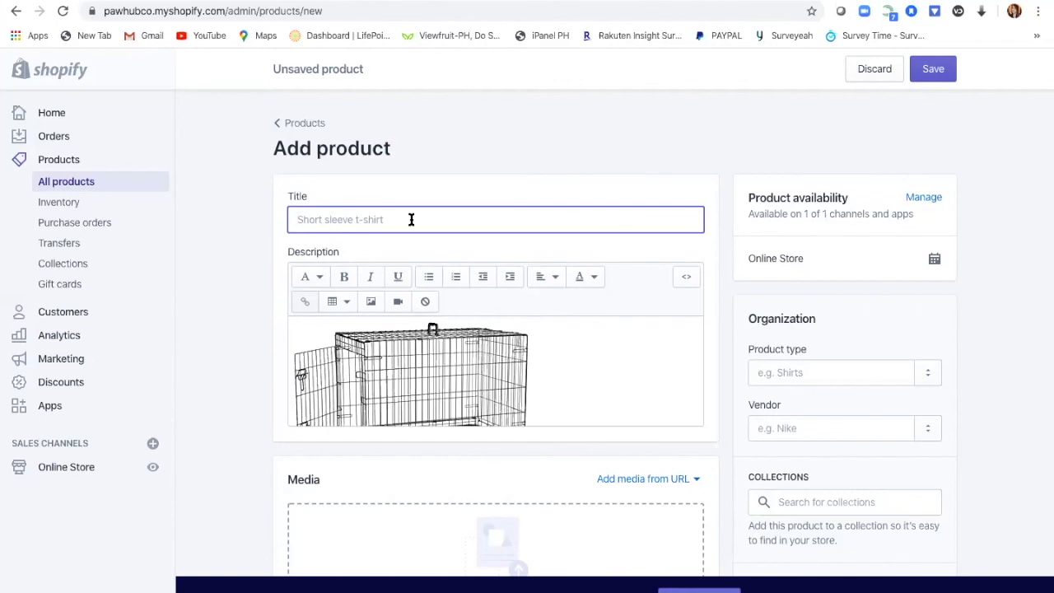
# Step: Enter the product title 'DOG CAGE', correcting the mistyped letter
pyautogui.write('DOG CAGE')
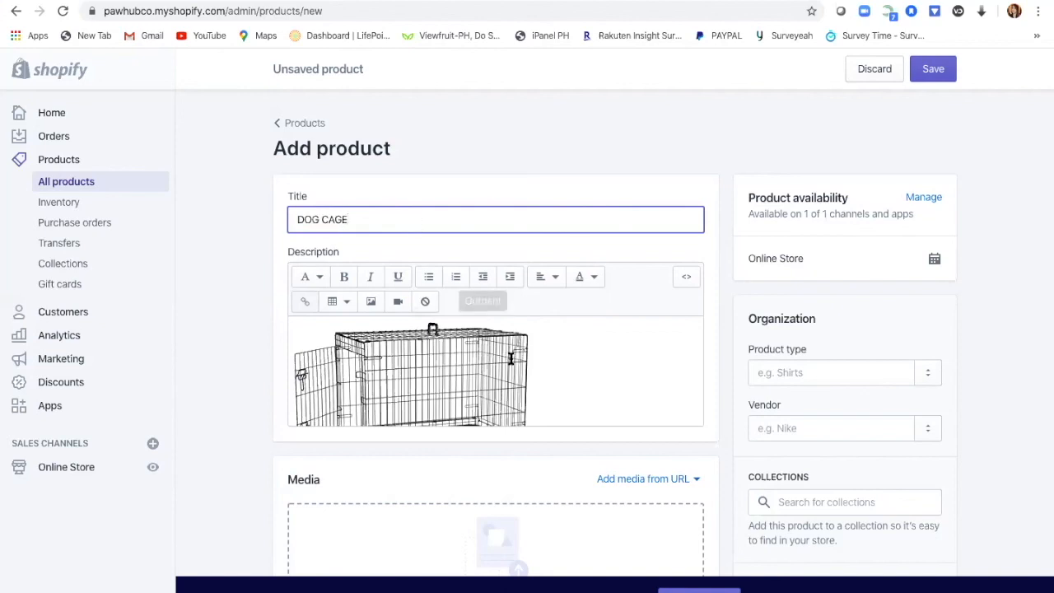
pyautogui.scroll(-3, 659, 346)
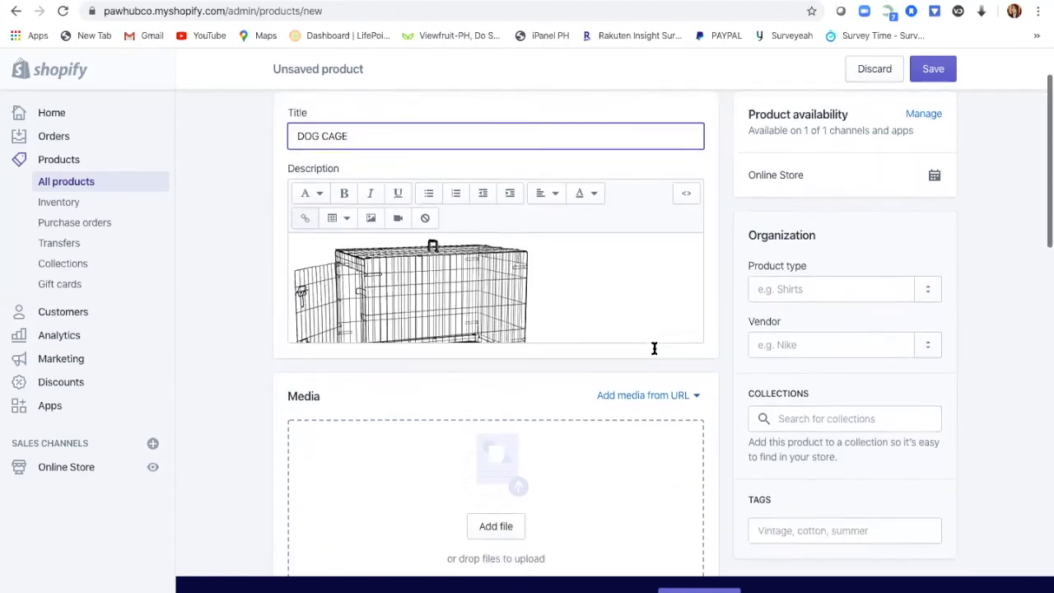
pyautogui.scroll(3, 657, 354)
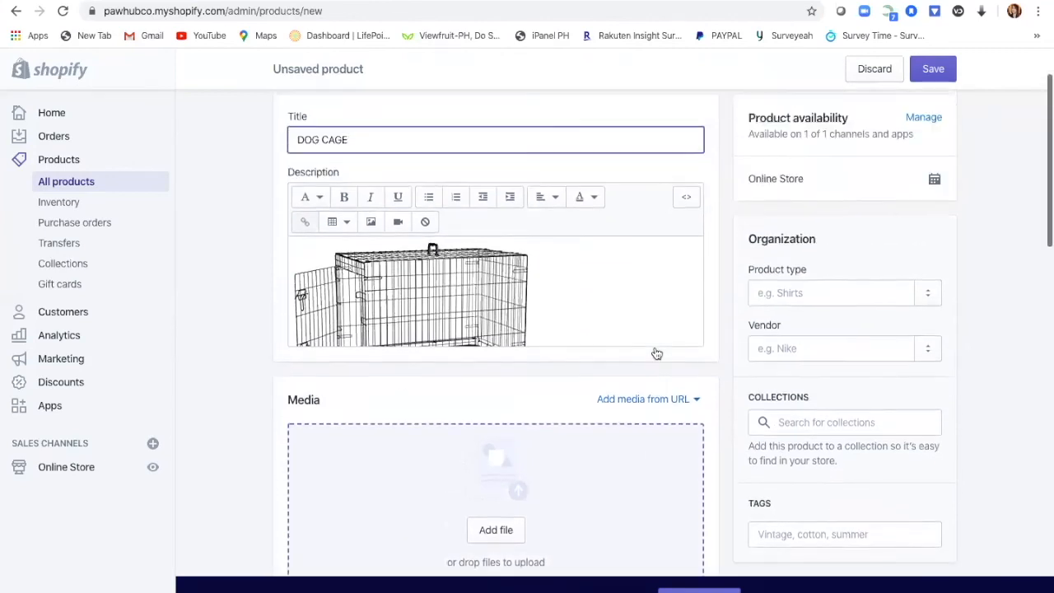
pyautogui.scroll(-3, 655, 350)
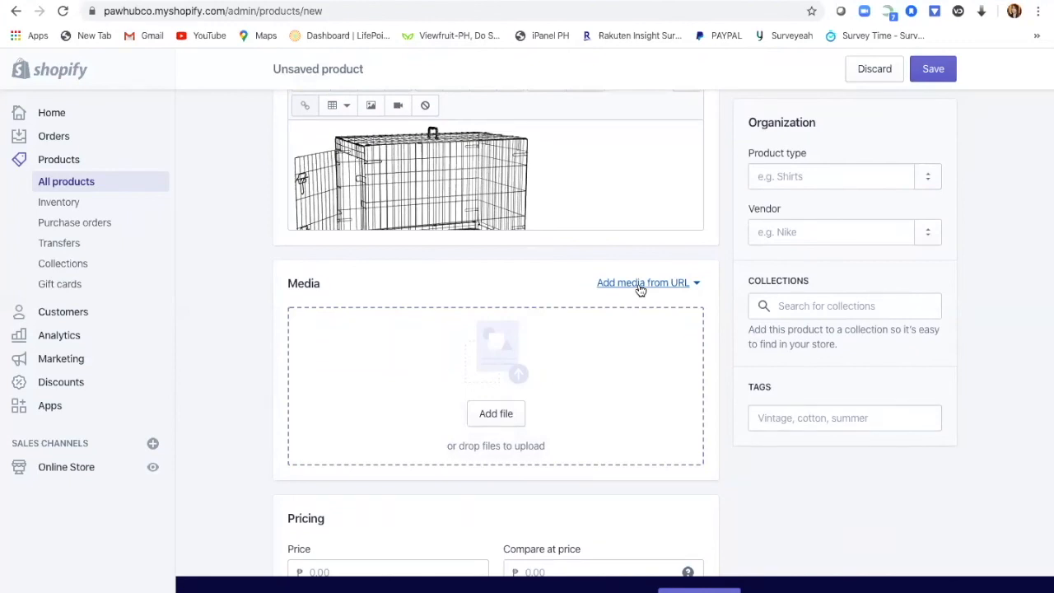
pyautogui.scroll(3, 639, 291)
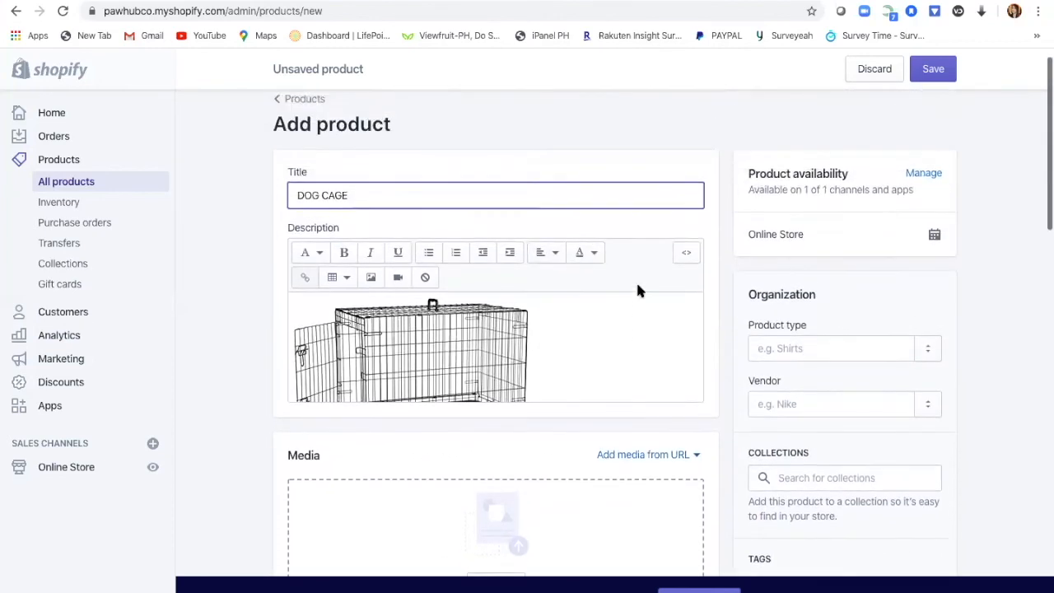
pyautogui.scroll(-4, 636, 289)
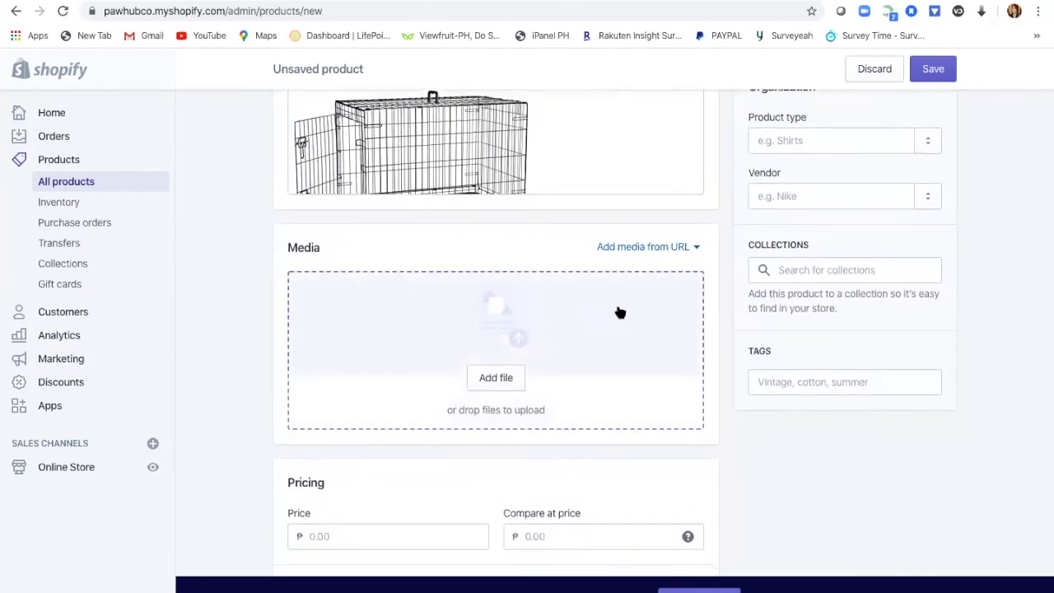
pyautogui.scroll(-2, 626, 348)
# Step: Set price 23, compare-at price 30 and cost per item 15, giving 34.8% margin
pyautogui.click(435, 327)
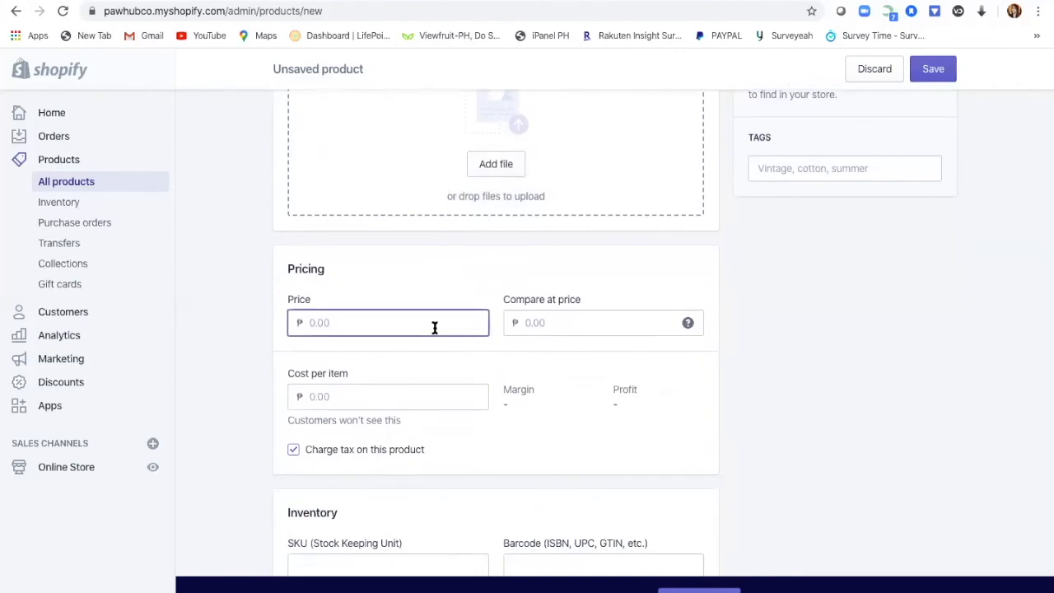
pyautogui.write('23')
pyautogui.click(616, 323)
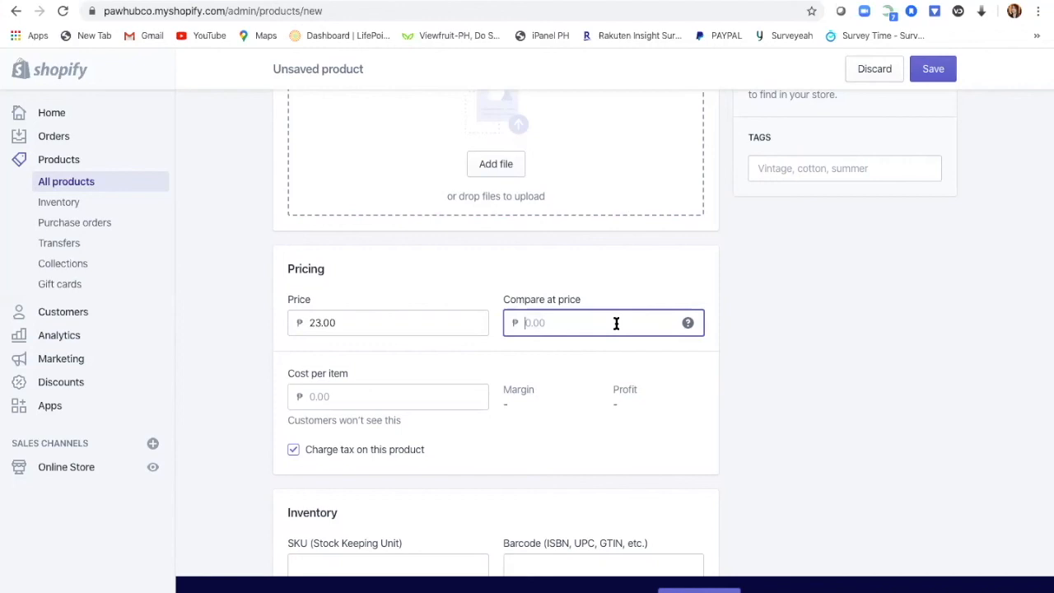
pyautogui.write('30')
pyautogui.scroll(-1, 574, 429)
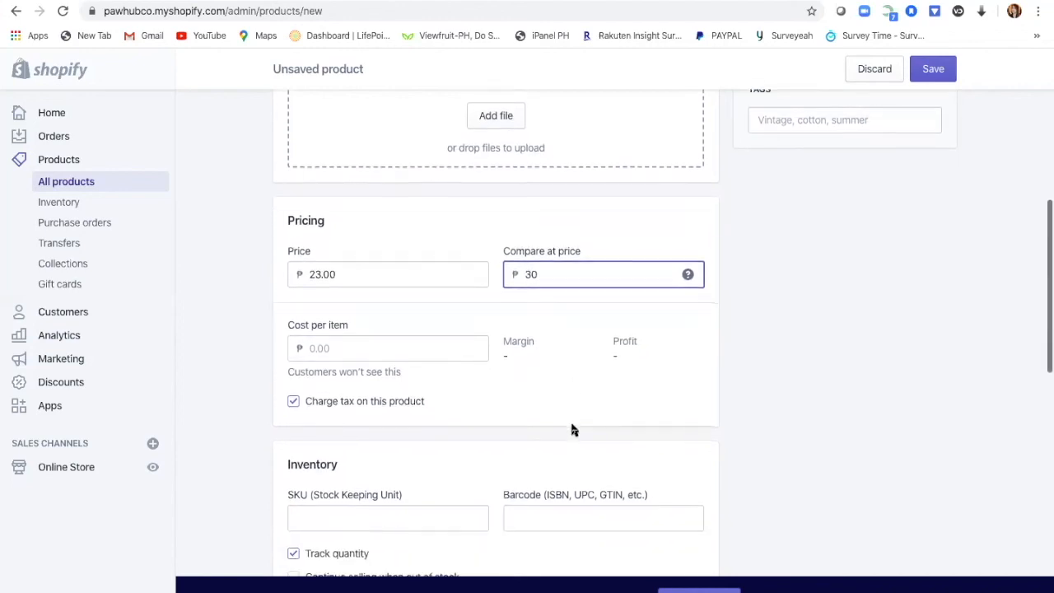
pyautogui.click(392, 346)
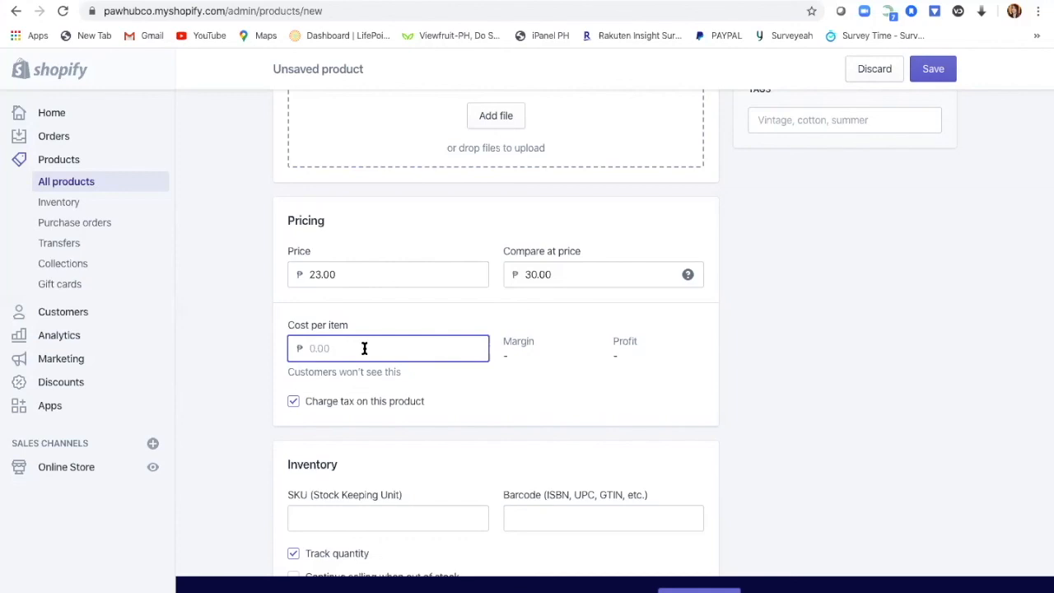
pyautogui.write('15')
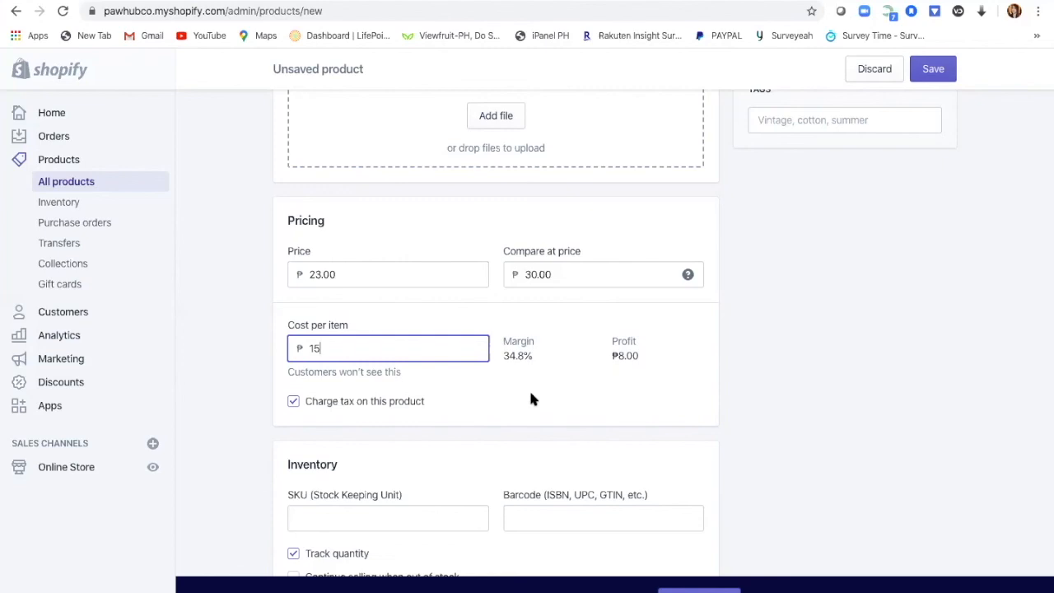
pyautogui.scroll(-3, 531, 400)
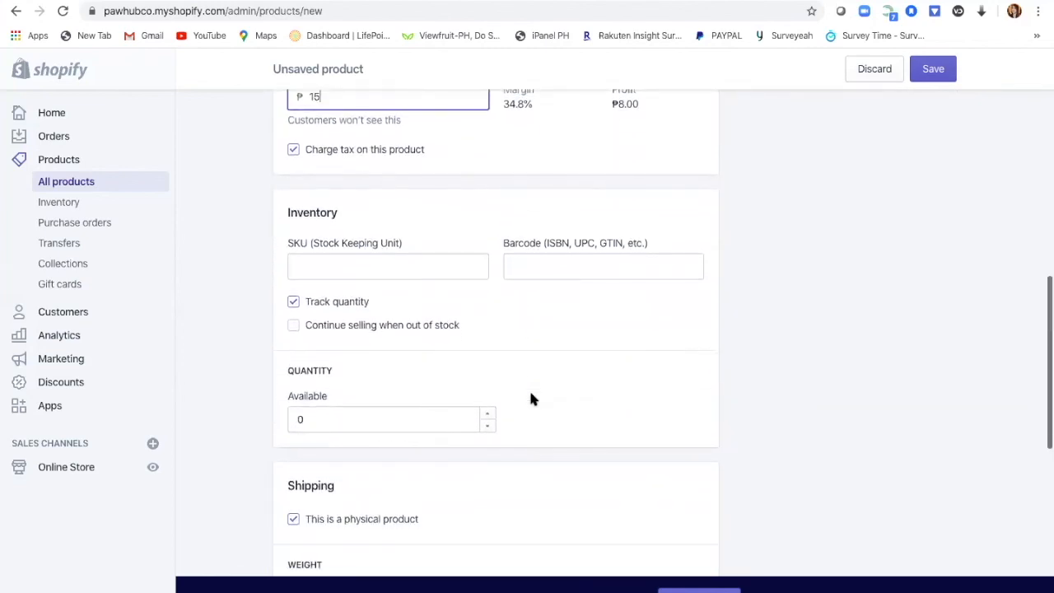
# Step: Set the SKU to 'pc' and change the available quantity from -1 to 10
pyautogui.scroll(1, 531, 400)
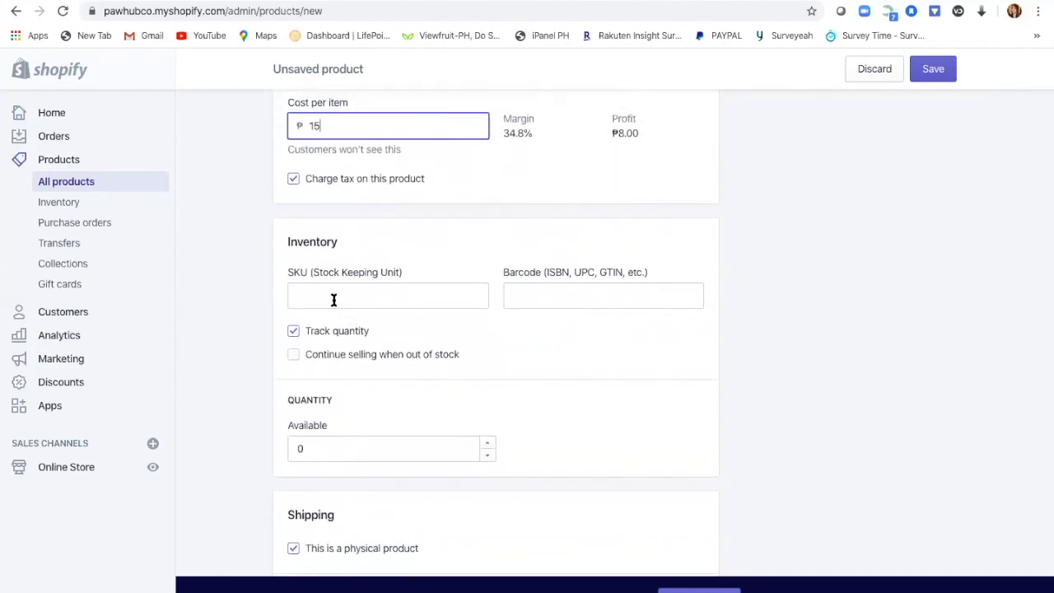
pyautogui.click(334, 300)
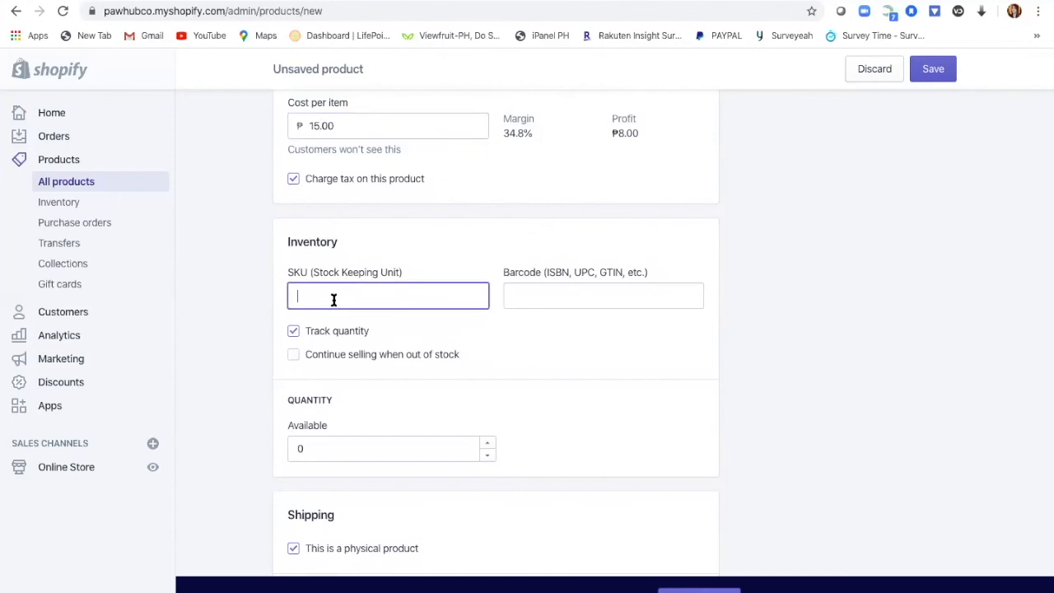
pyautogui.write('pc')
pyautogui.scroll(-2, 563, 360)
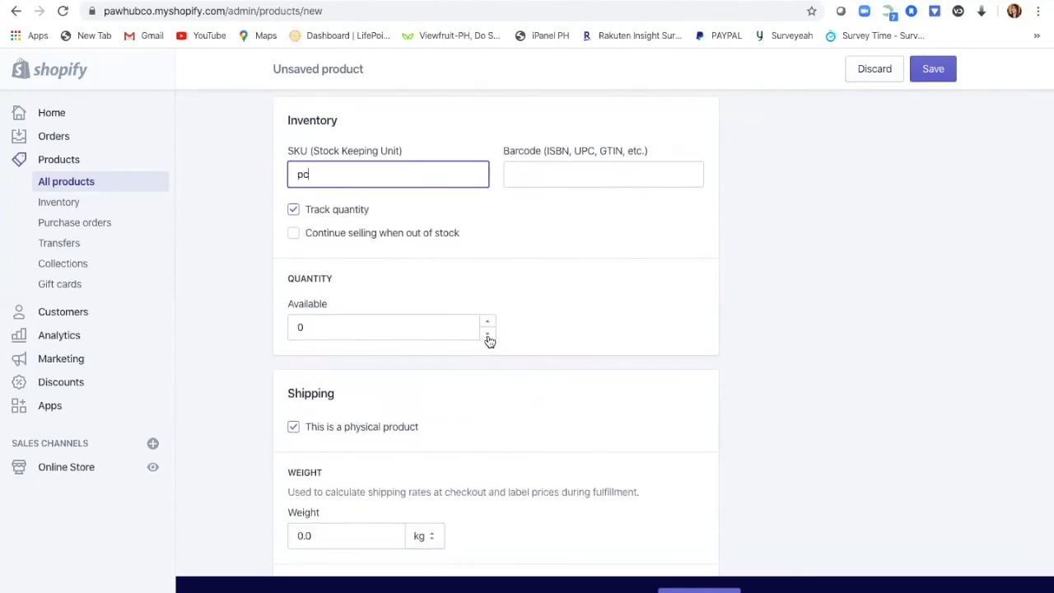
pyautogui.click(488, 335)
pyautogui.press('BackSpace')
pyautogui.press('BackSpace')
pyautogui.write('10')
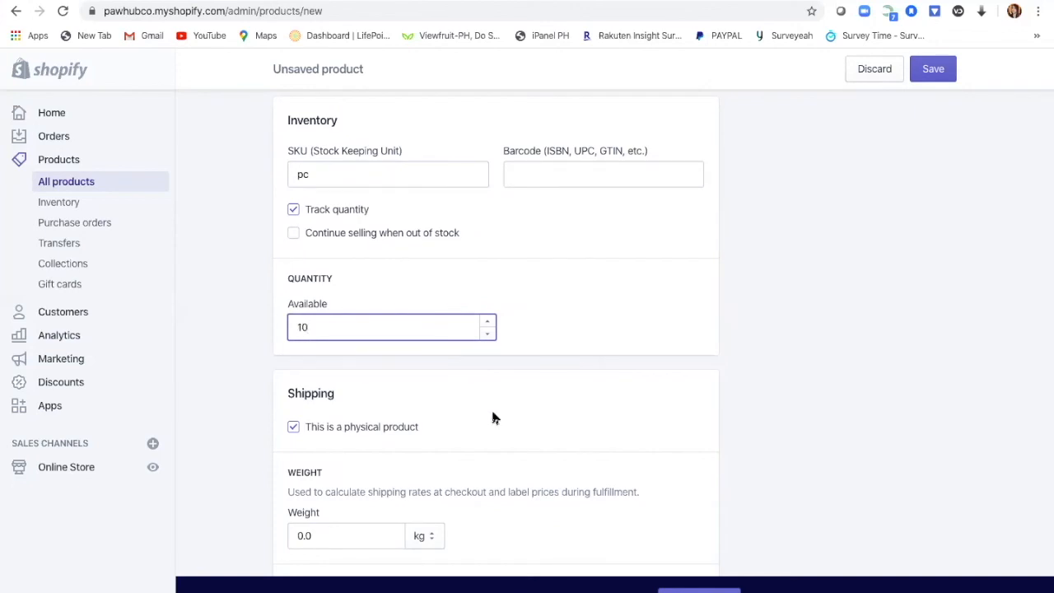
pyautogui.click(568, 345)
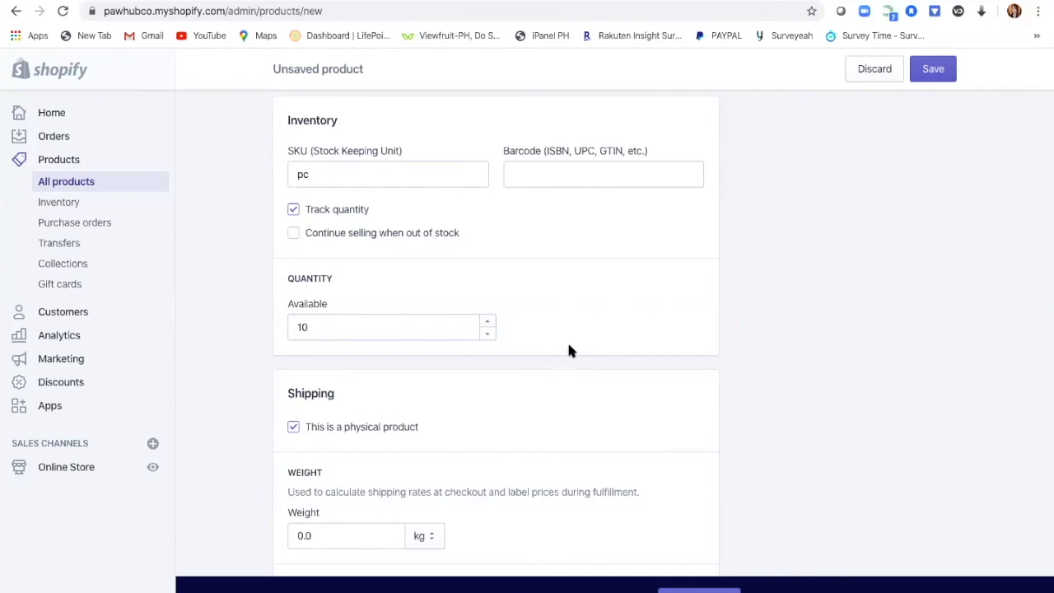
pyautogui.scroll(-2, 566, 394)
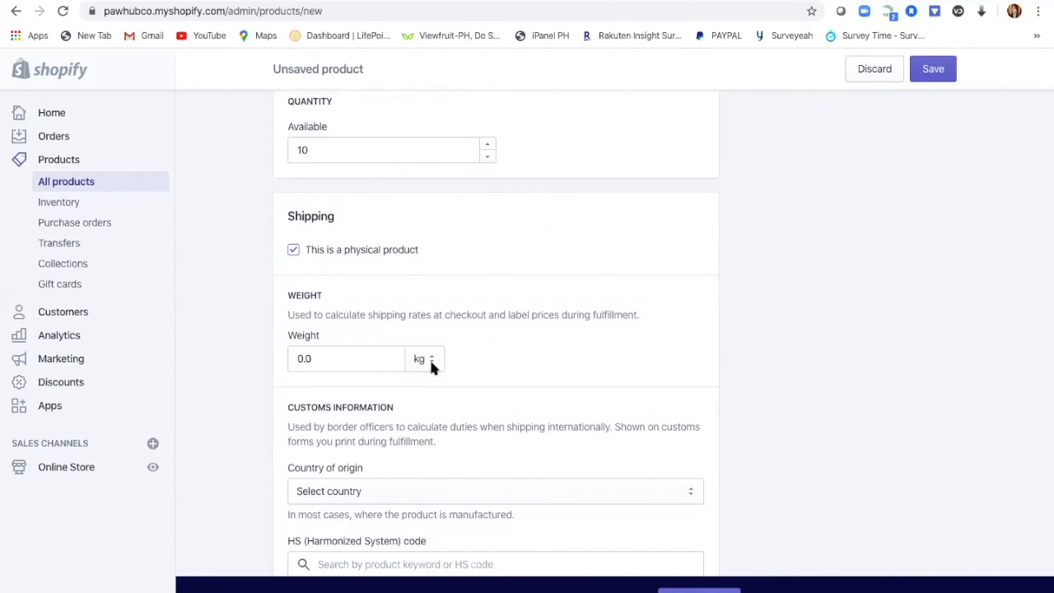
# Step: Keep the weight unit as kg and choose Philippines as the country of origin
pyautogui.click(432, 360)
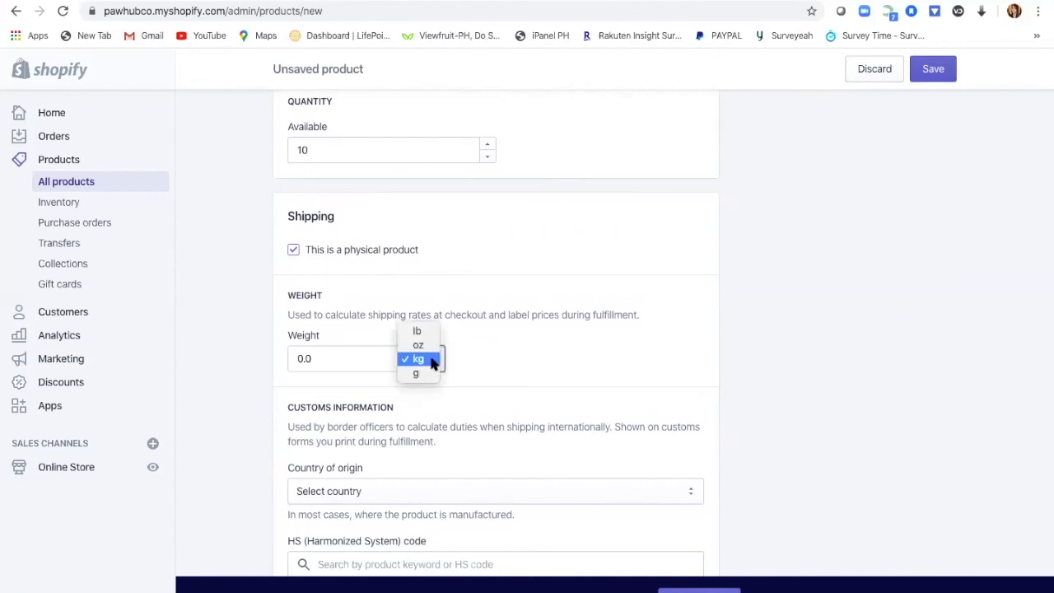
pyautogui.click(543, 373)
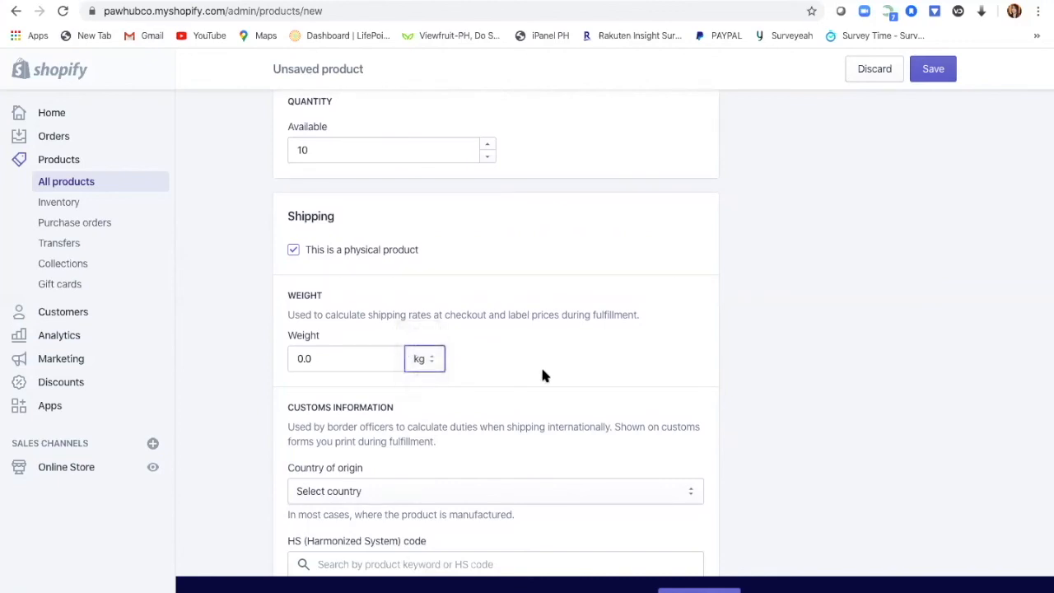
pyautogui.scroll(-2, 557, 355)
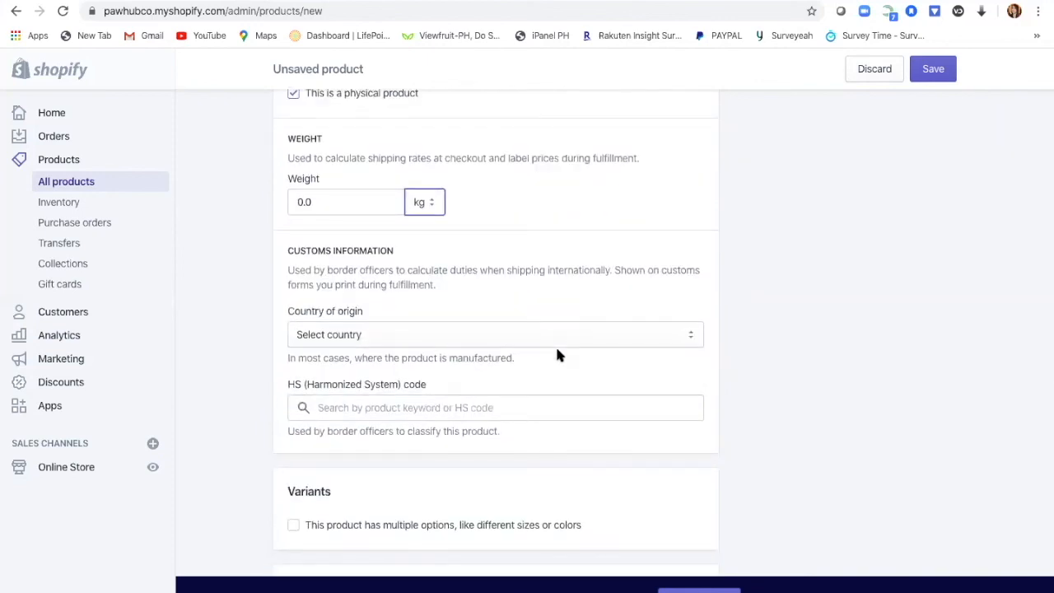
pyautogui.click(690, 339)
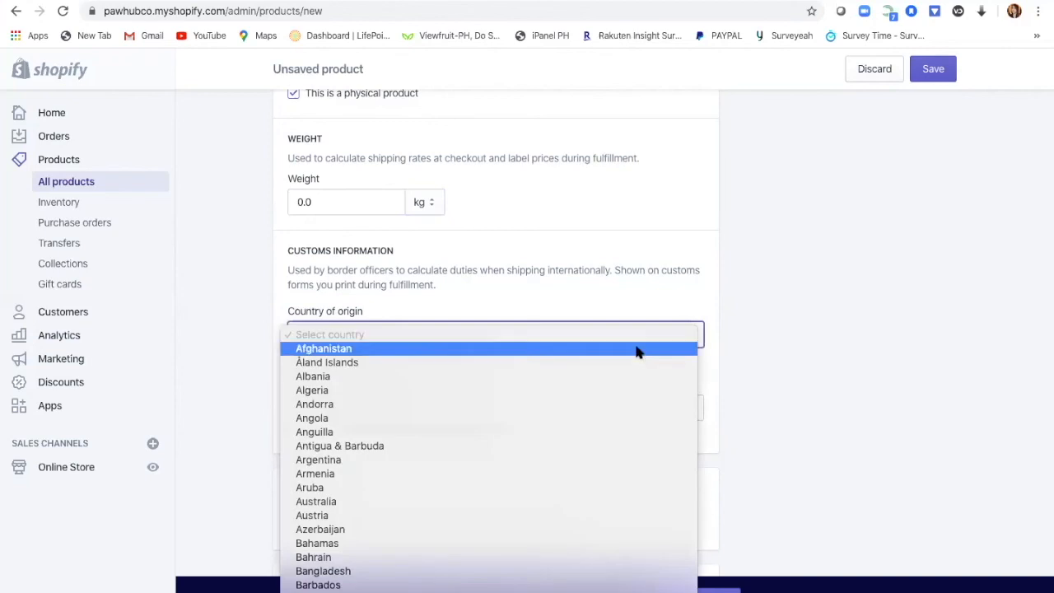
pyautogui.scroll(-15, 559, 548)
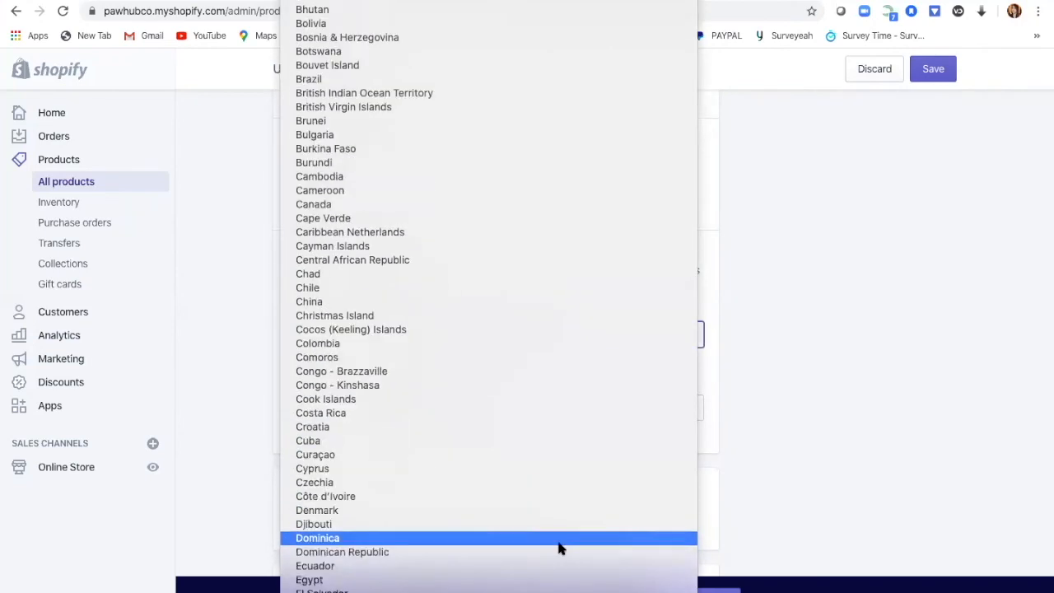
pyautogui.scroll(-1, 559, 548)
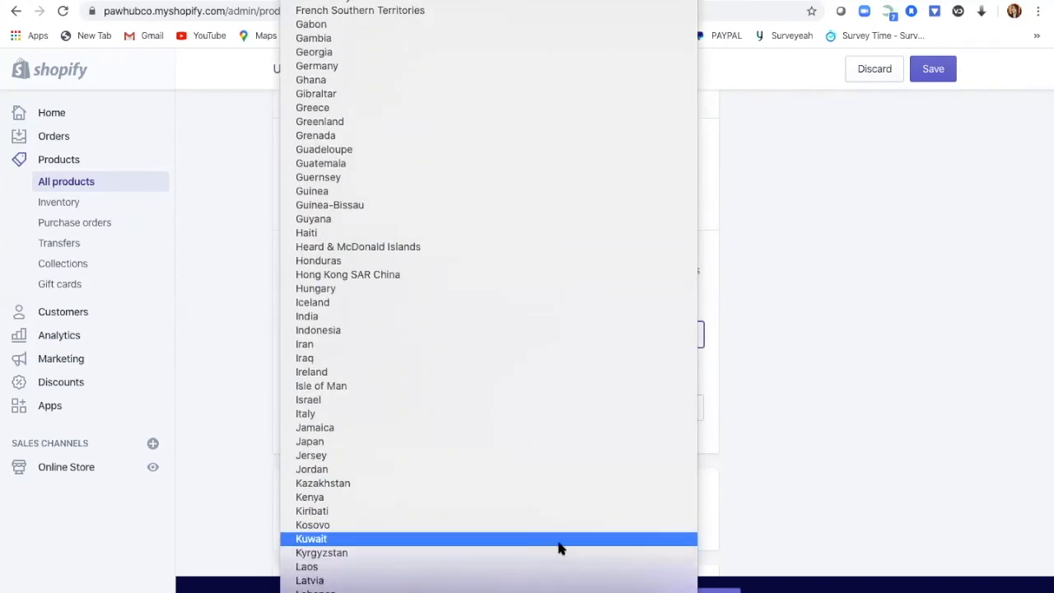
pyautogui.scroll(-16, 559, 548)
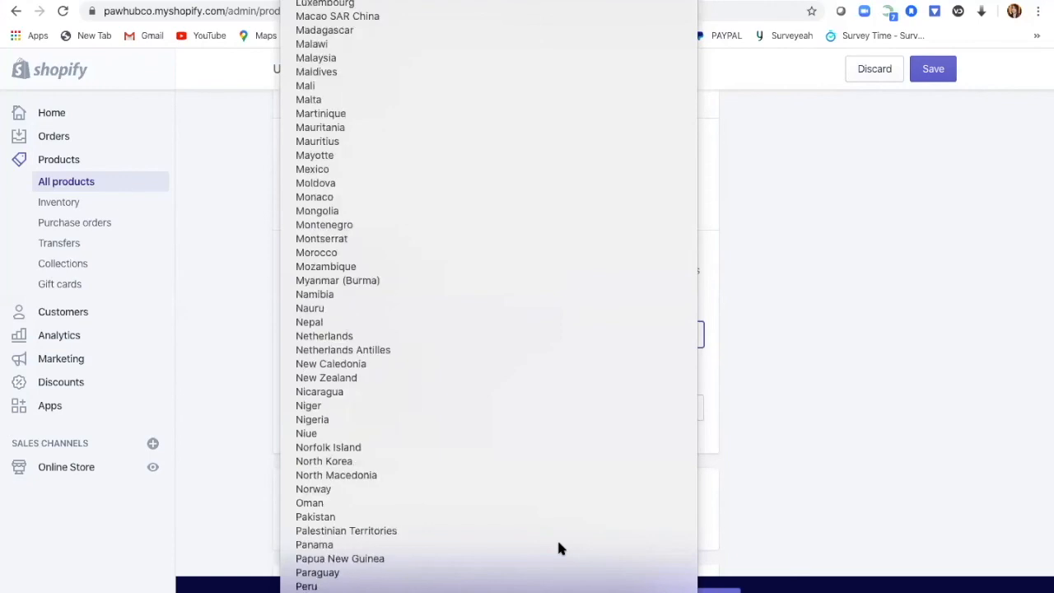
pyautogui.click(559, 548)
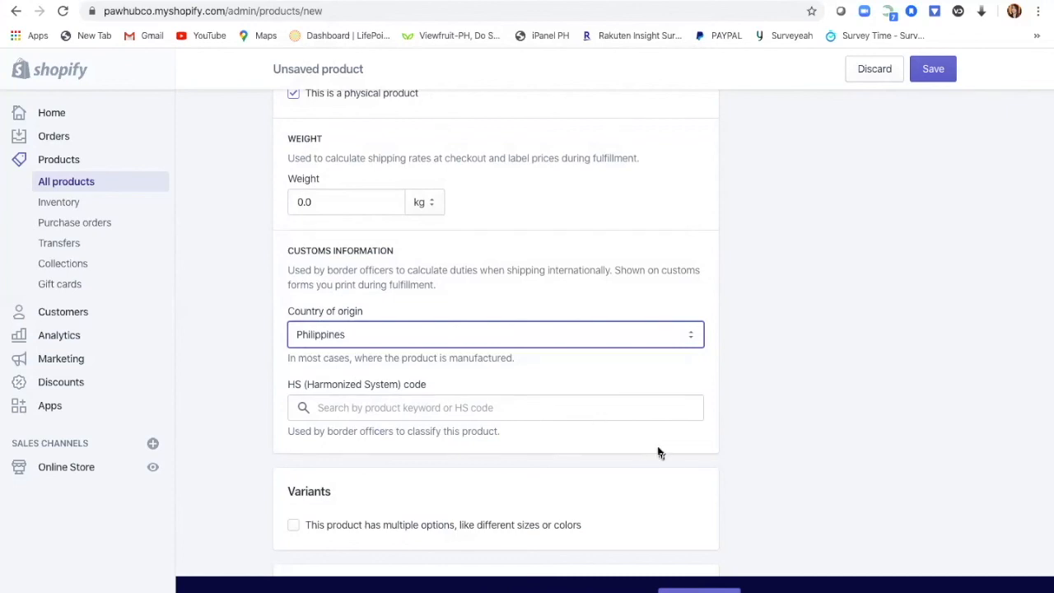
pyautogui.scroll(-3, 659, 452)
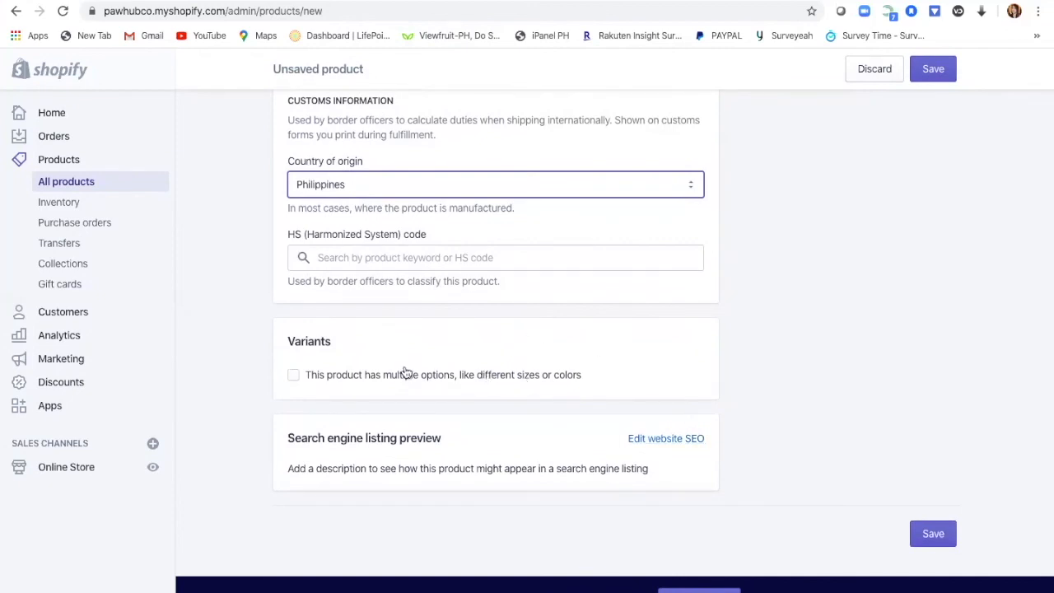
# Step: Tick 'This product has multiple options' so Option 1 'Size' appears under Variants
pyautogui.click(295, 376)
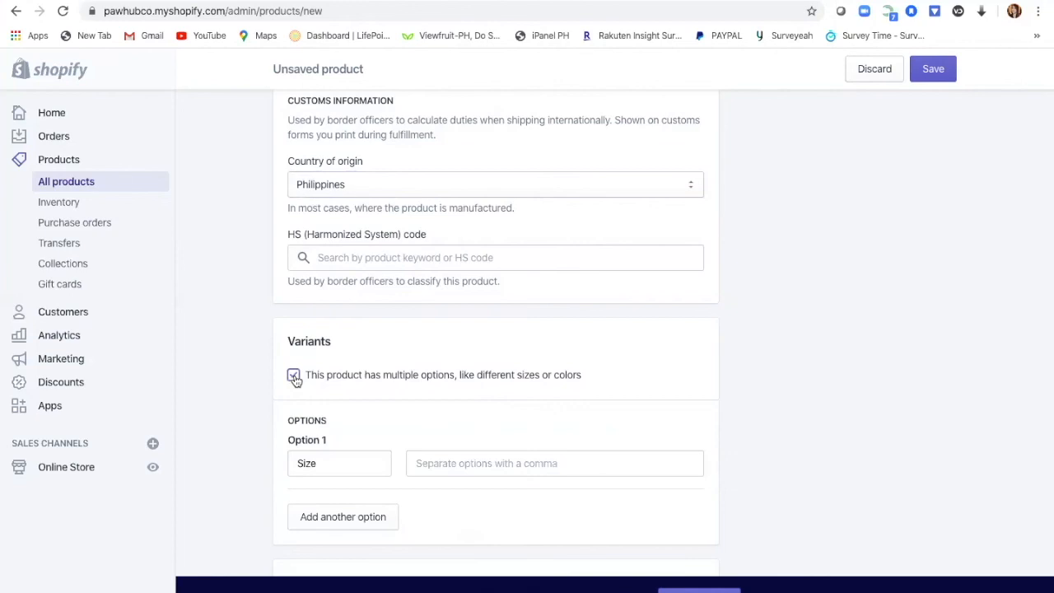
pyautogui.scroll(-3, 610, 436)
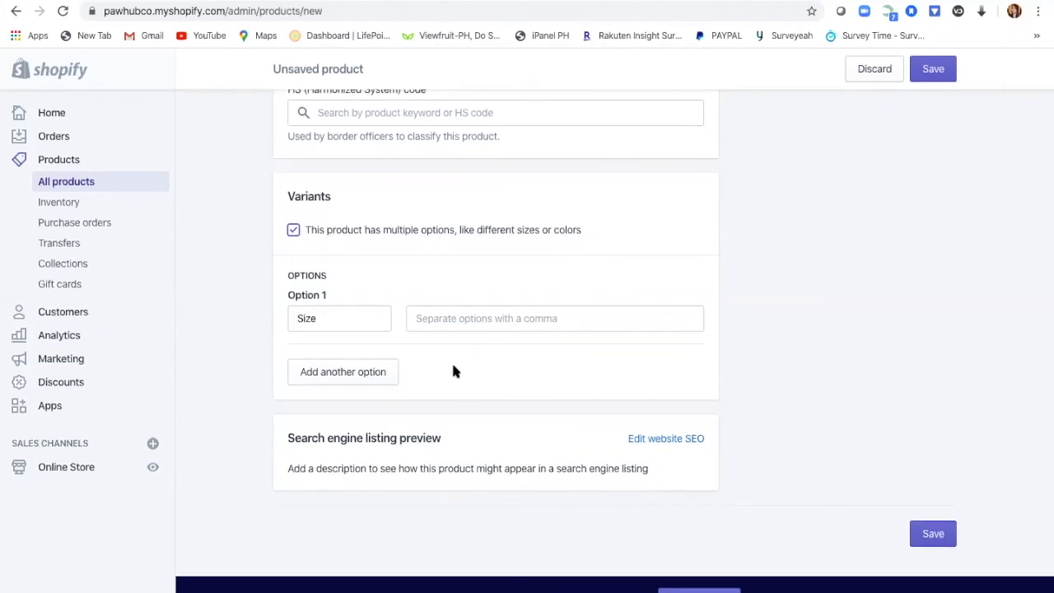
# Step: Fix the 'Size can't be blank' error by entering size value S, then save DOG CAGE
pyautogui.click(943, 536)
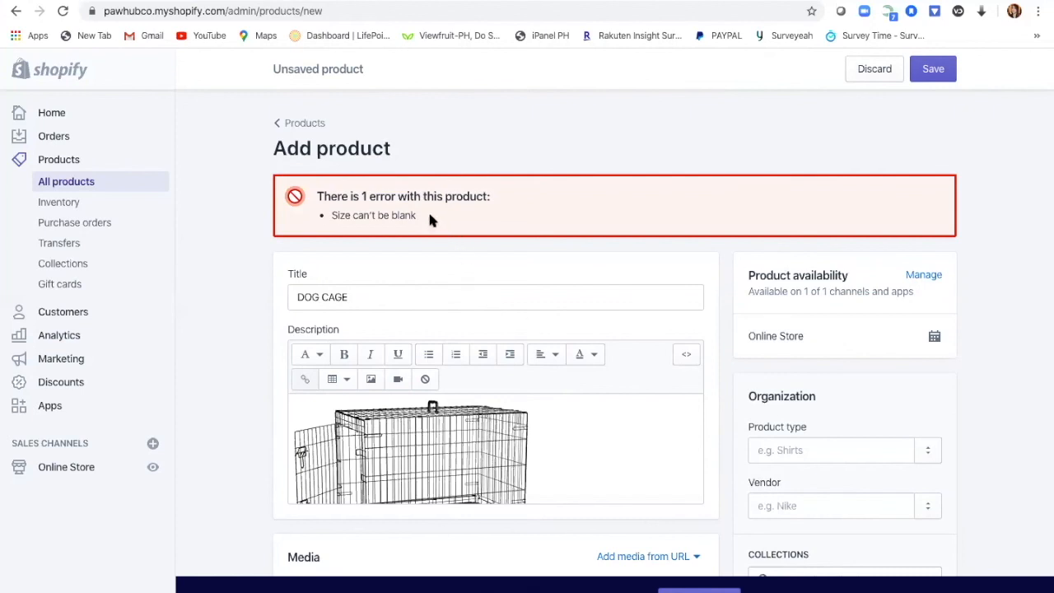
pyautogui.scroll(-6, 609, 358)
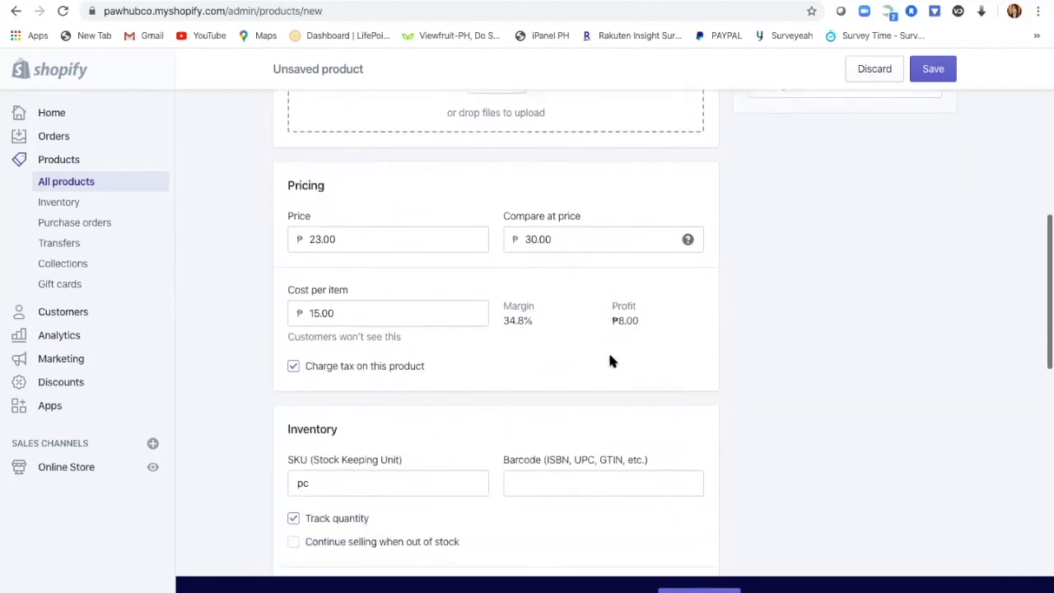
pyautogui.scroll(-1, 609, 360)
pyautogui.scroll(-1, 610, 360)
pyautogui.scroll(-7, 609, 360)
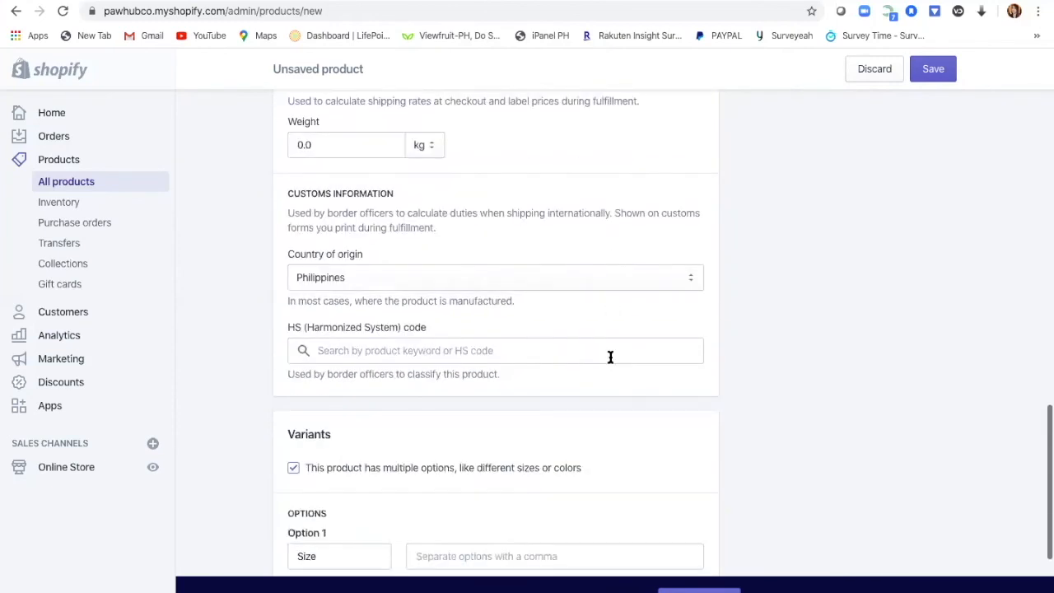
pyautogui.scroll(-3, 611, 357)
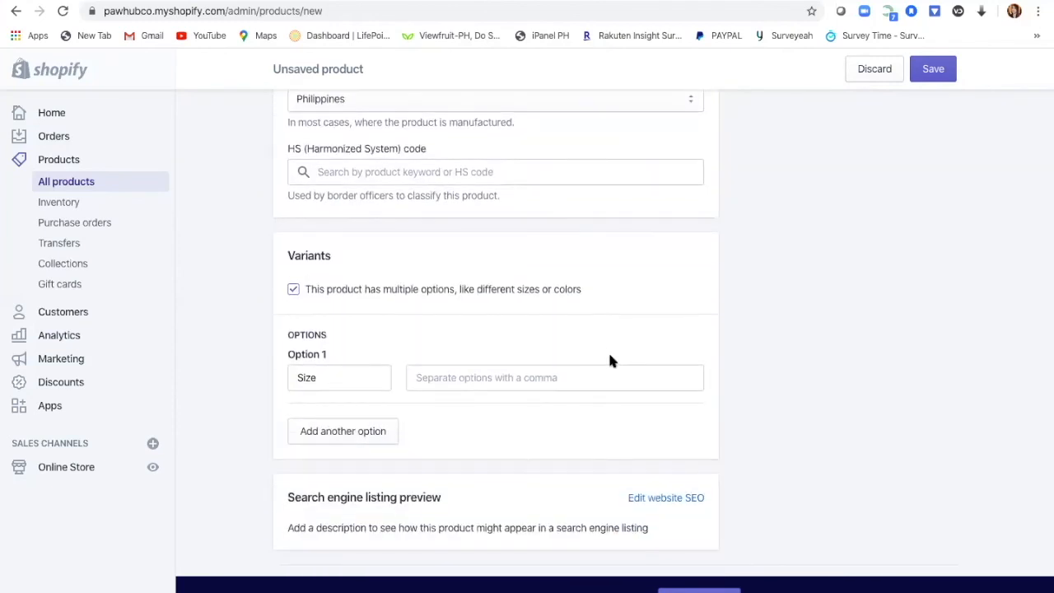
pyautogui.click(455, 379)
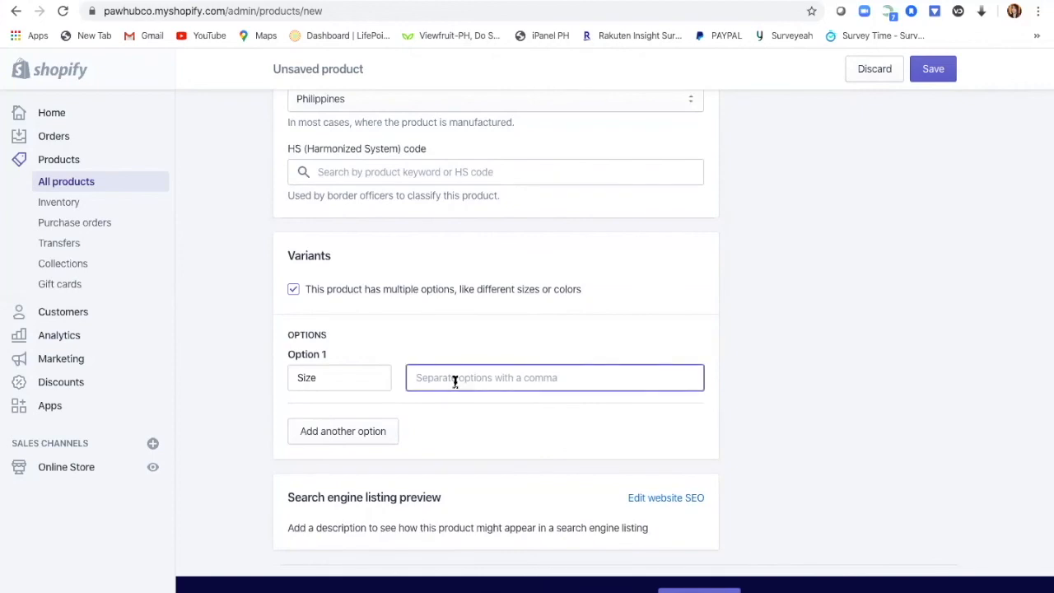
pyautogui.write('S')
pyautogui.click(933, 69)
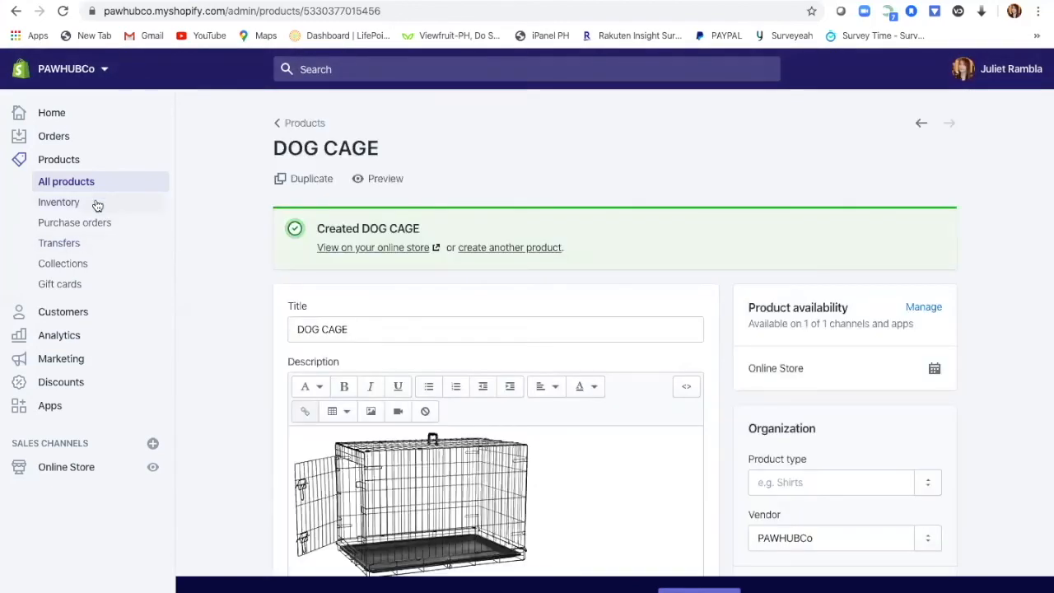
pyautogui.scroll(-3, 631, 379)
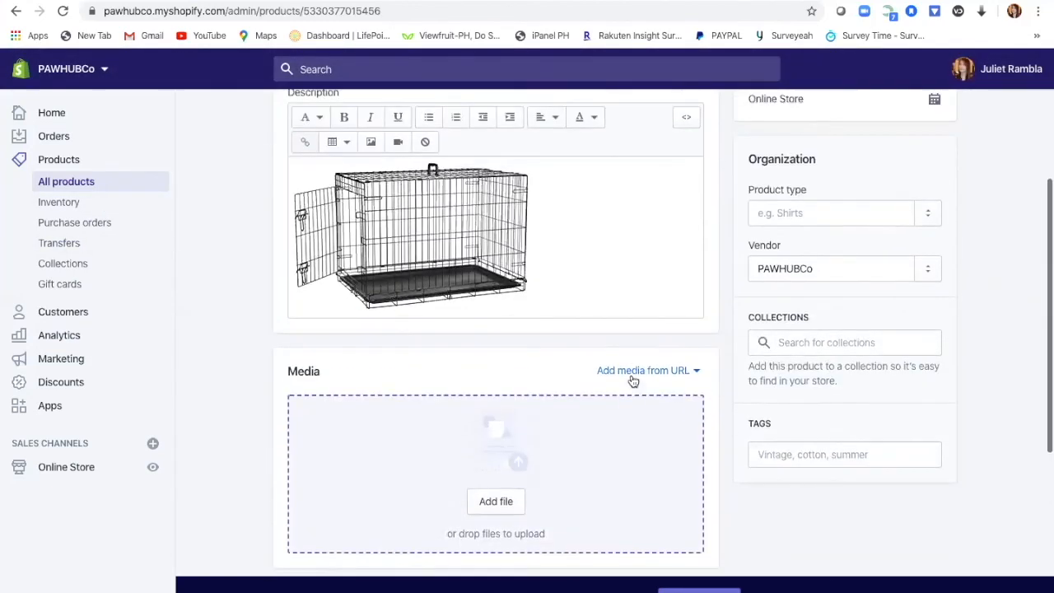
pyautogui.scroll(3, 631, 375)
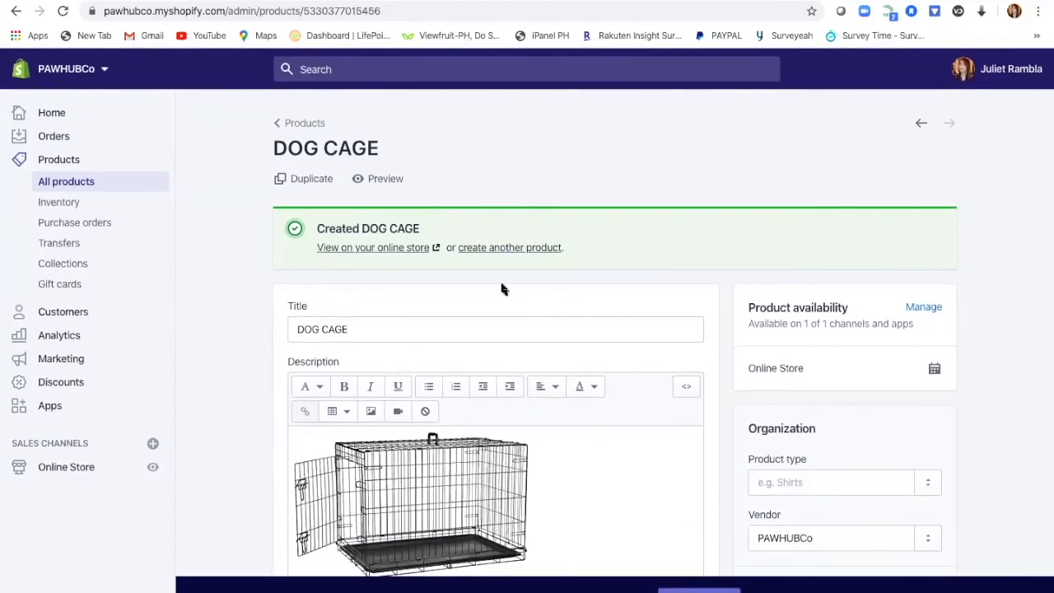
pyautogui.scroll(-8, 594, 418)
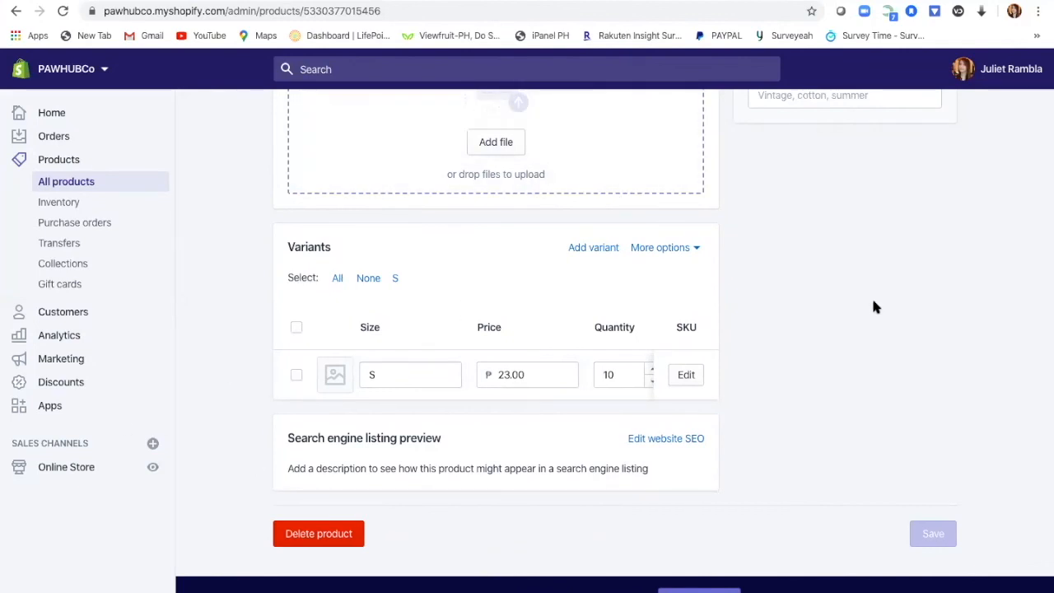
pyautogui.scroll(10, 875, 307)
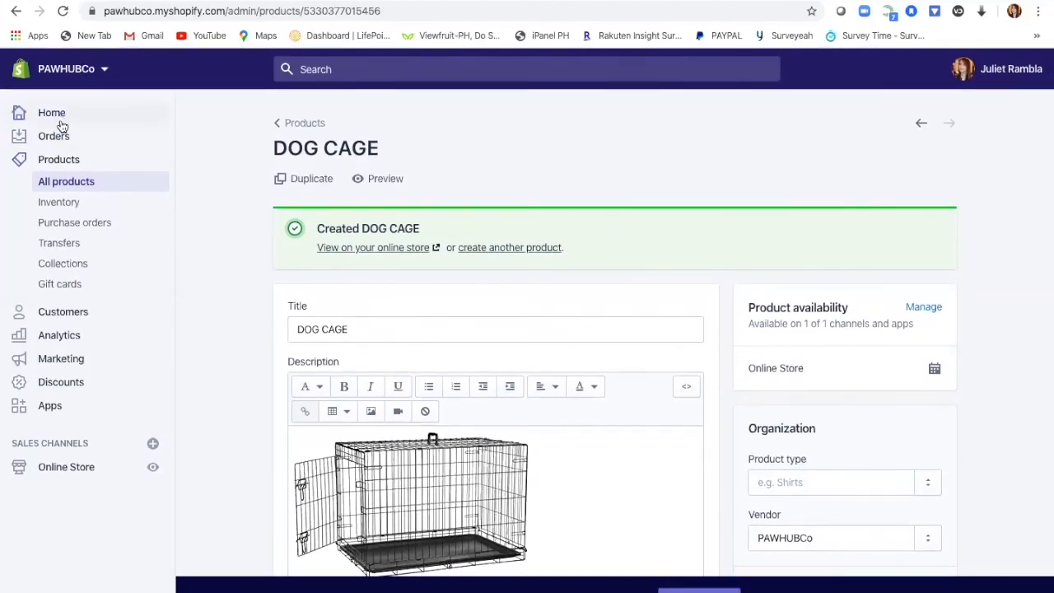
# Step: Visit the Apps page, then go to the 'Pick a plan for your store' page
pyautogui.click(53, 406)
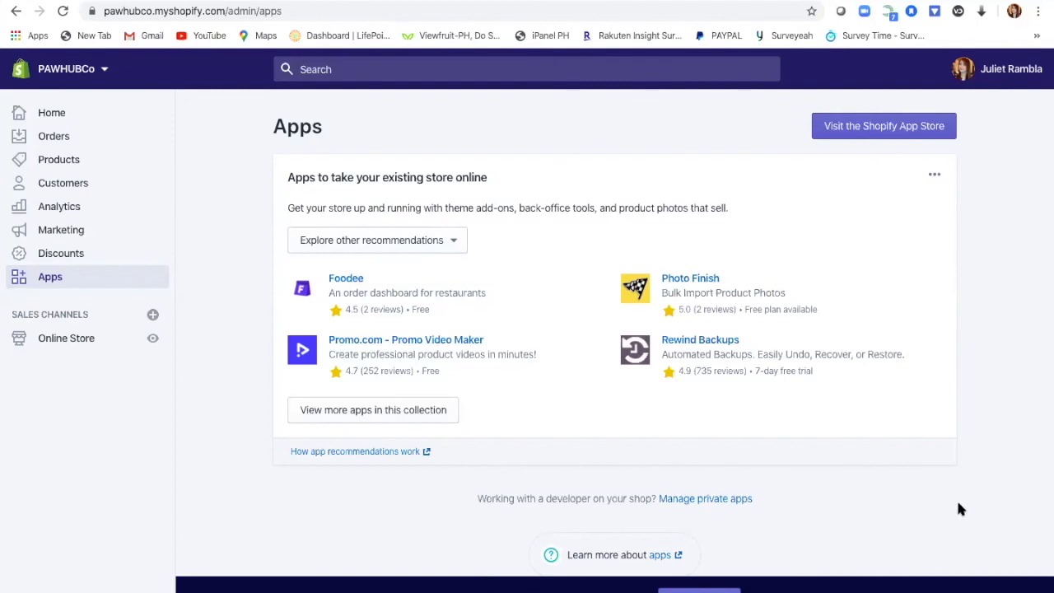
pyautogui.click(699, 590)
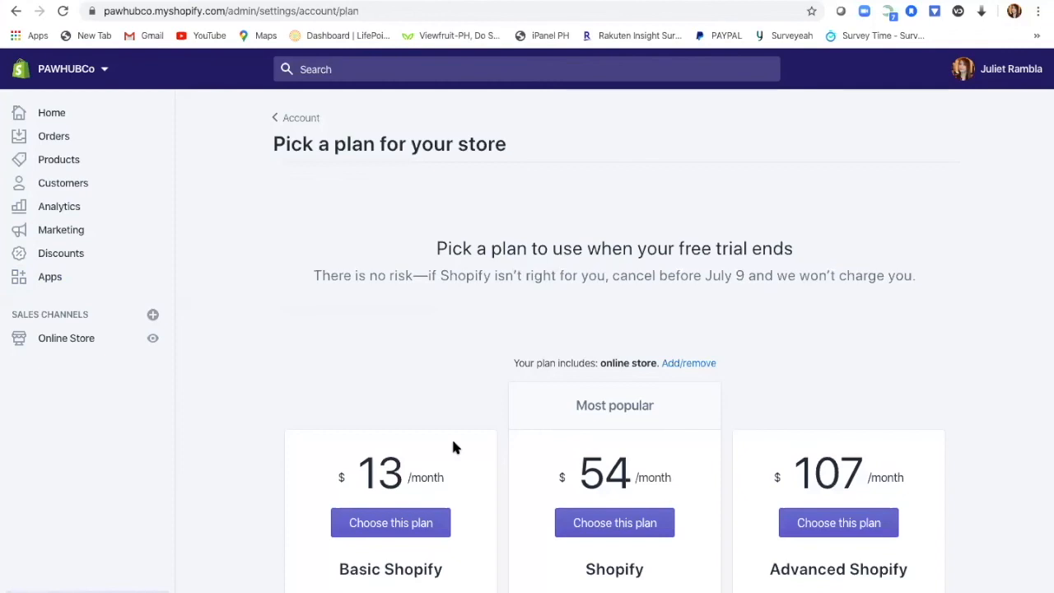
# Step: Compare the Basic, Shopify and Advanced plans and their 2.0%, 1.0% and 0.5% transaction fees
pyautogui.scroll(-3, 463, 399)
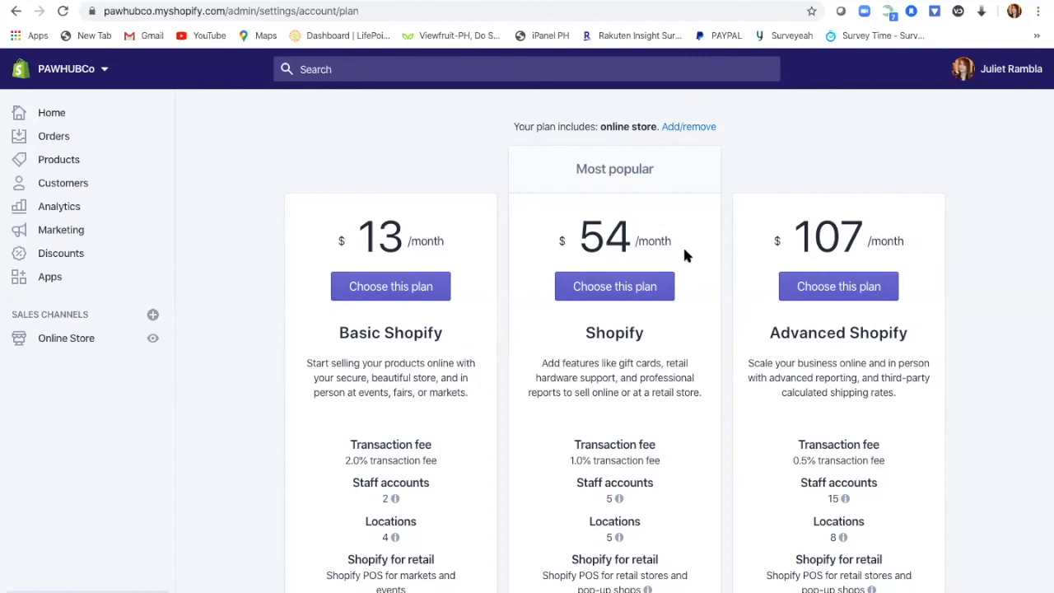
pyautogui.scroll(-2, 675, 465)
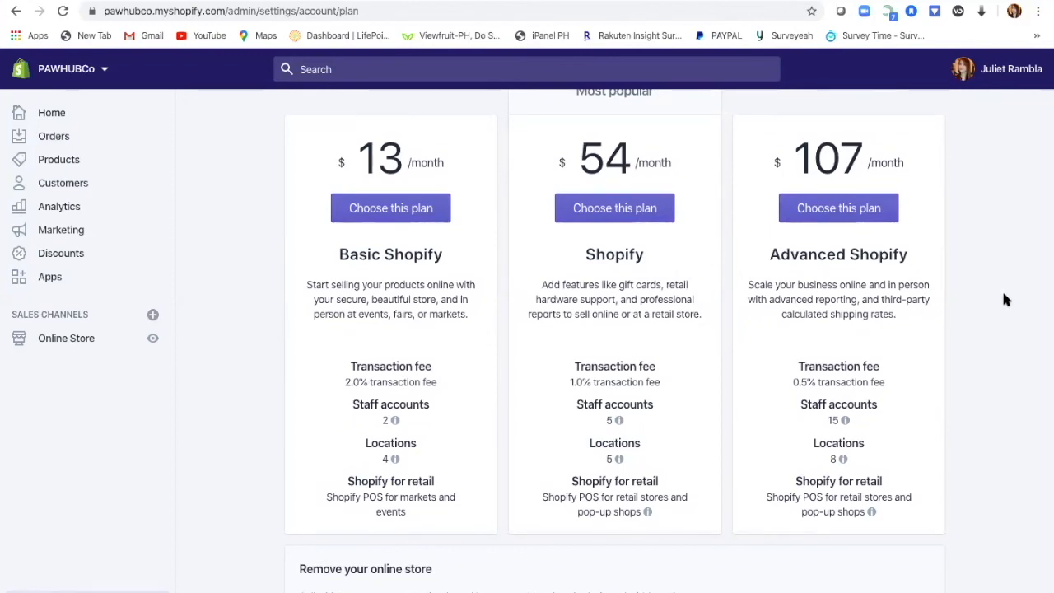
pyautogui.scroll(-2, 1005, 300)
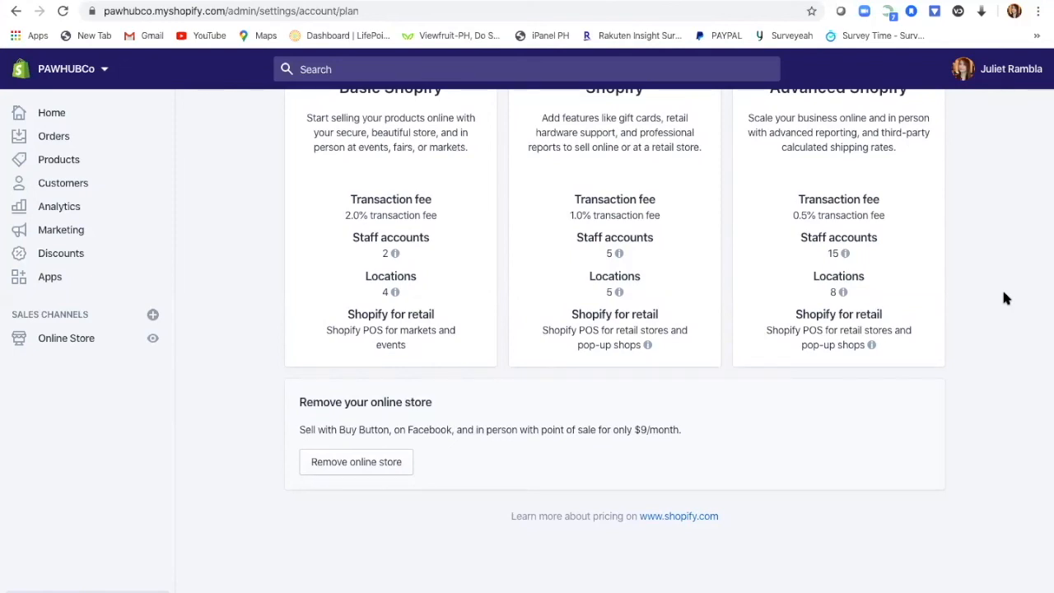
pyautogui.scroll(6, 1003, 296)
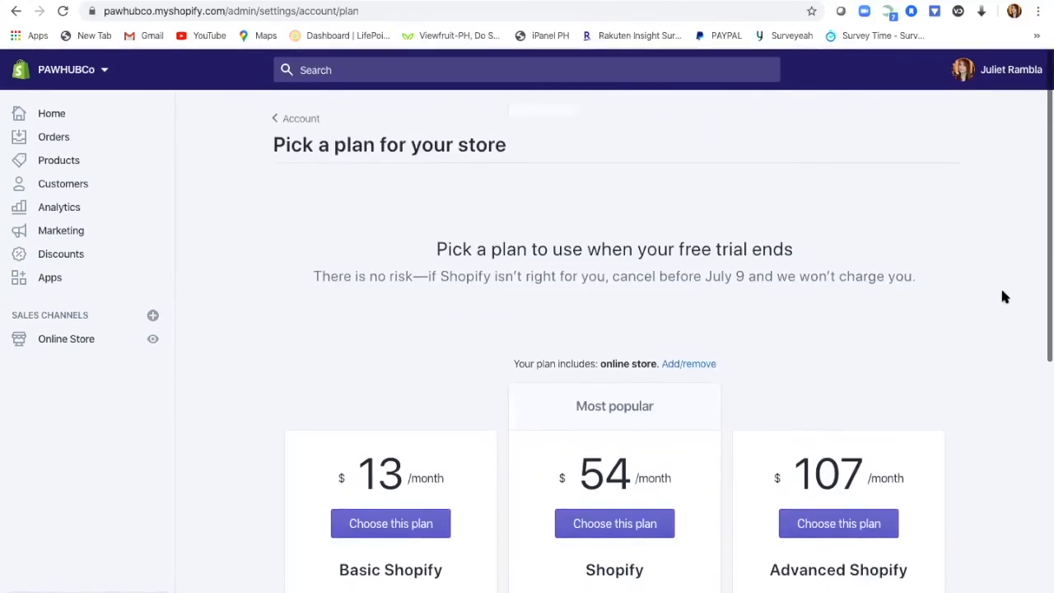